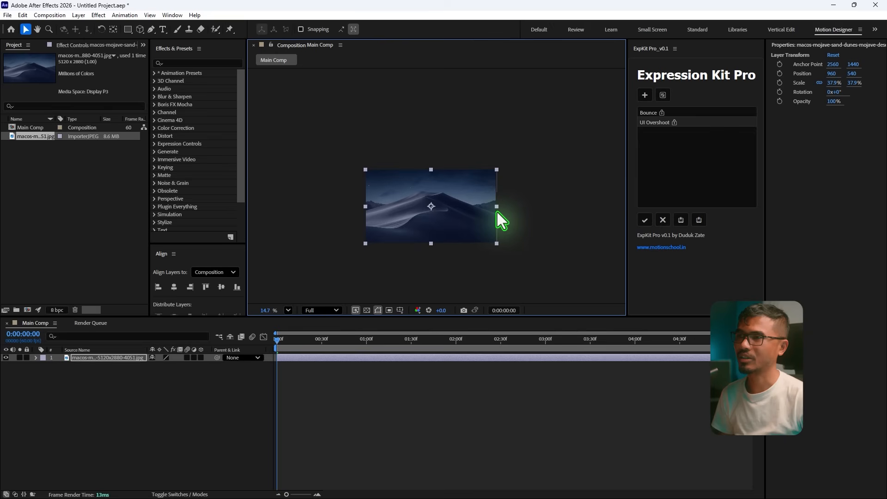
Step: Add a new adjustment layer above the desert dunes image in Main Comp
scroll(427, 228, "up", 1)
left_click(138, 416)
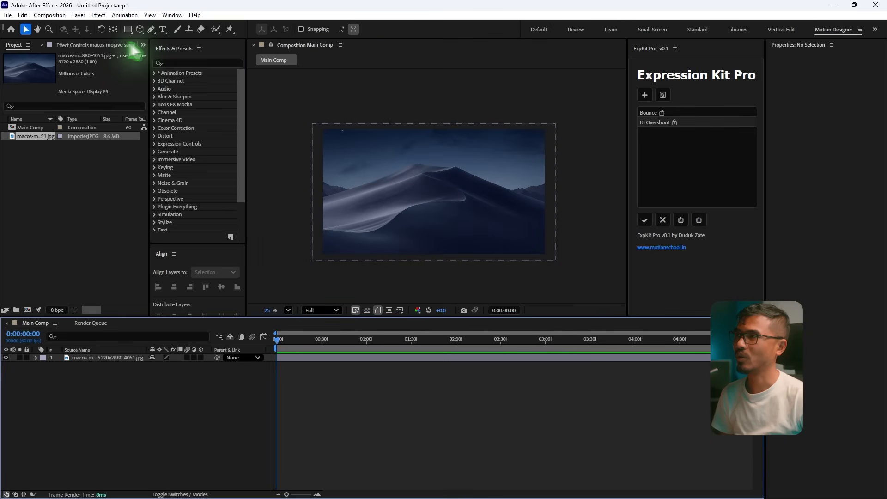
left_click(78, 15)
mouse_move(107, 26)
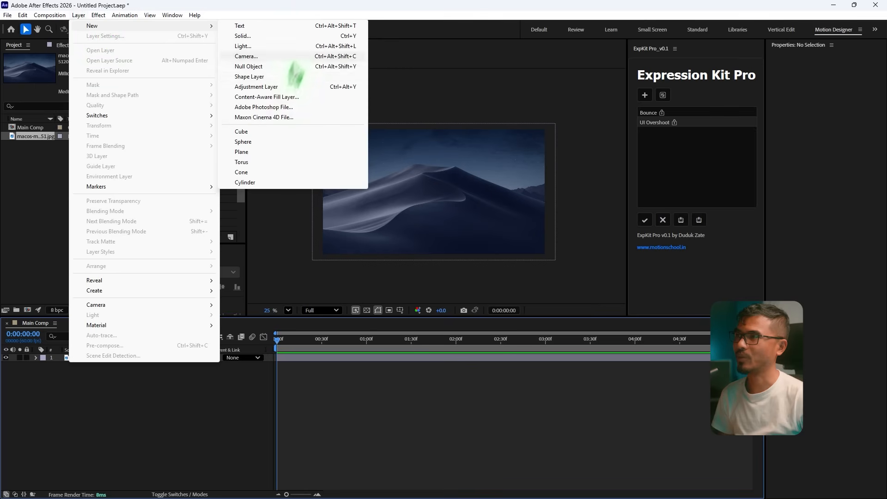
left_click(283, 87)
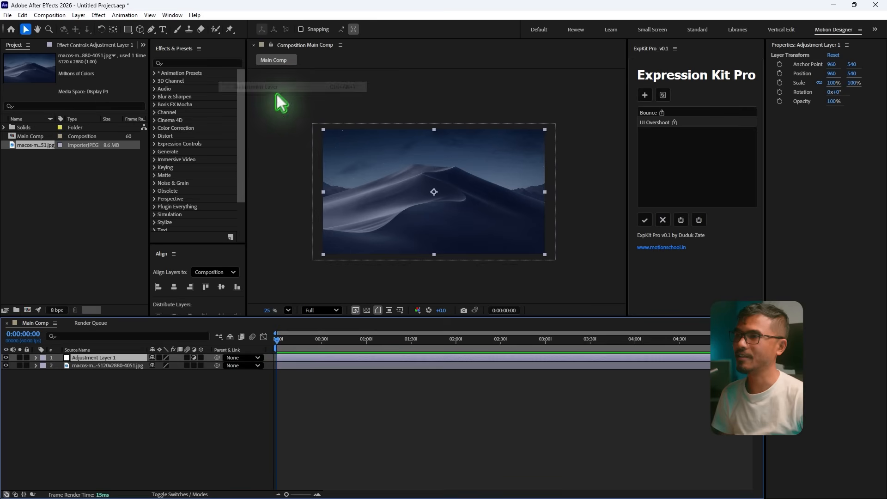
Step: Apply Gaussian Blur to the adjustment layer with a blurriness of 450
left_click(190, 63)
type("gau")
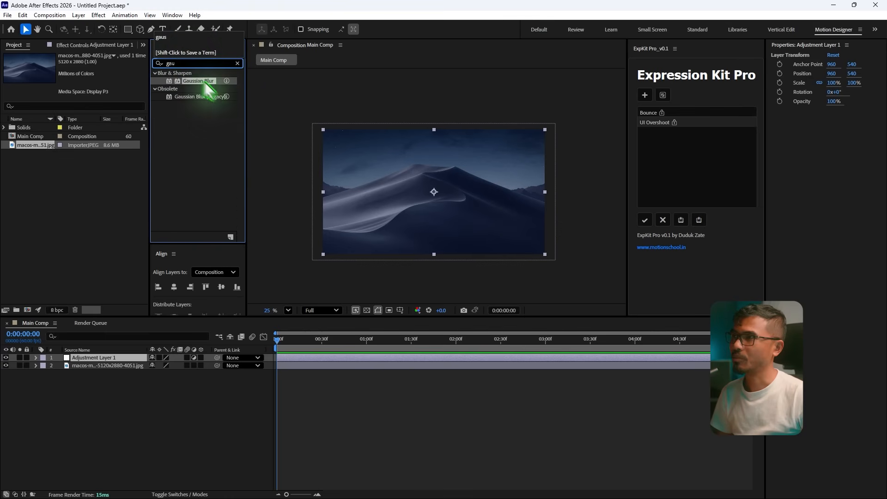
left_click_drag(205, 82, 116, 359)
left_click(88, 72)
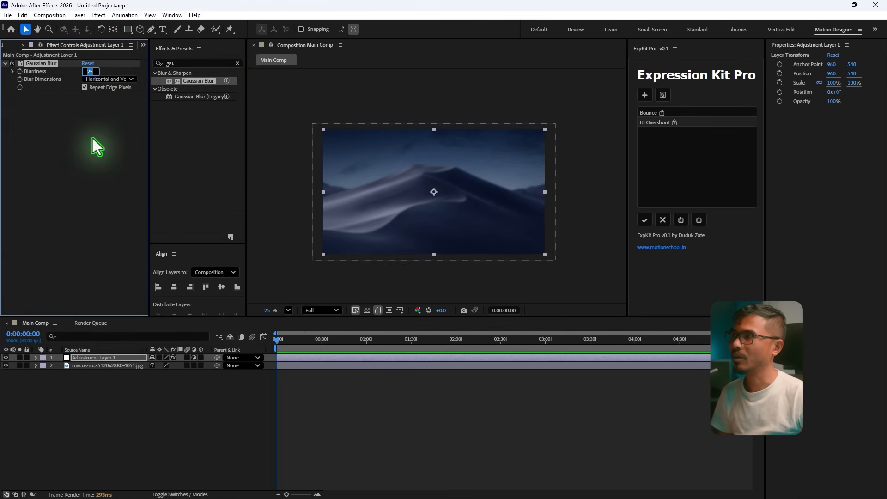
type("450")
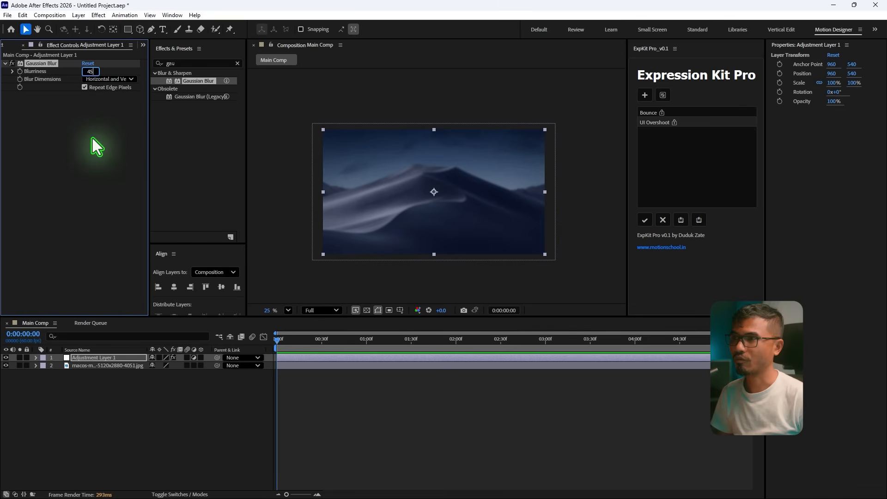
key("Return")
left_click(216, 431)
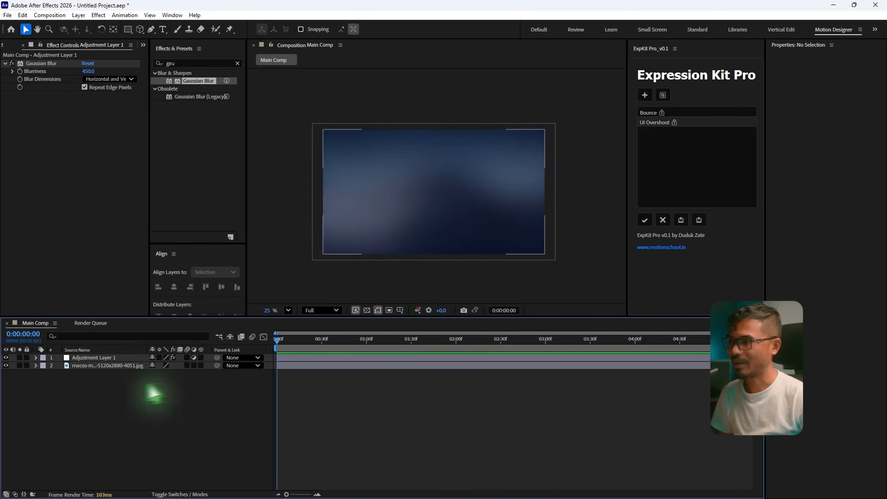
Step: Pre-compose the adjustment layer and the dunes image into a composition named BG, moving all attributes into it
left_click(111, 364)
left_click(111, 360, "ctrl")
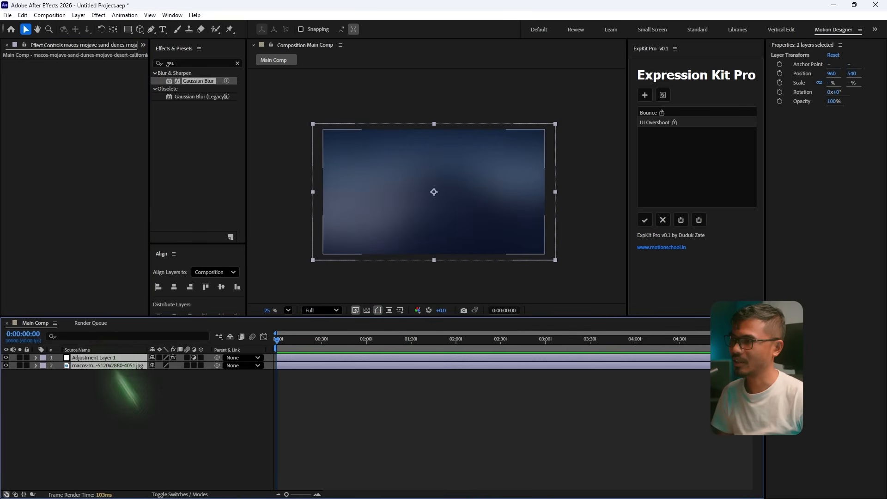
key("ctrl+shift+c")
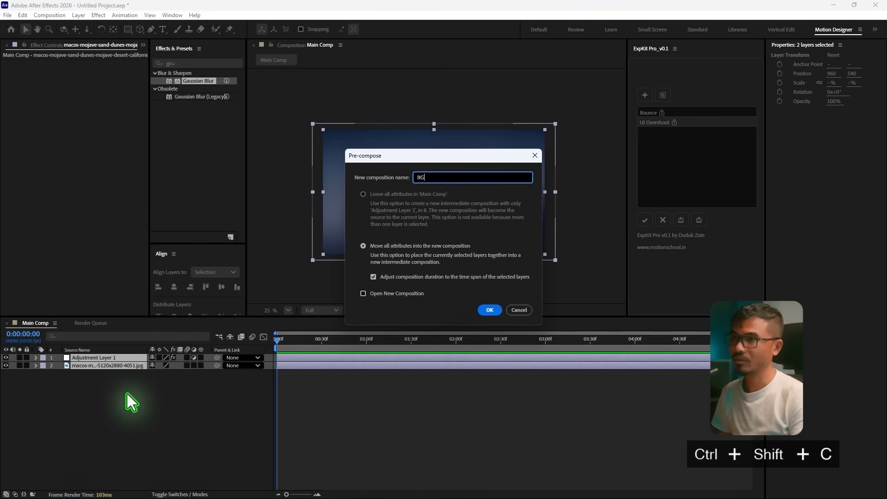
type("BG")
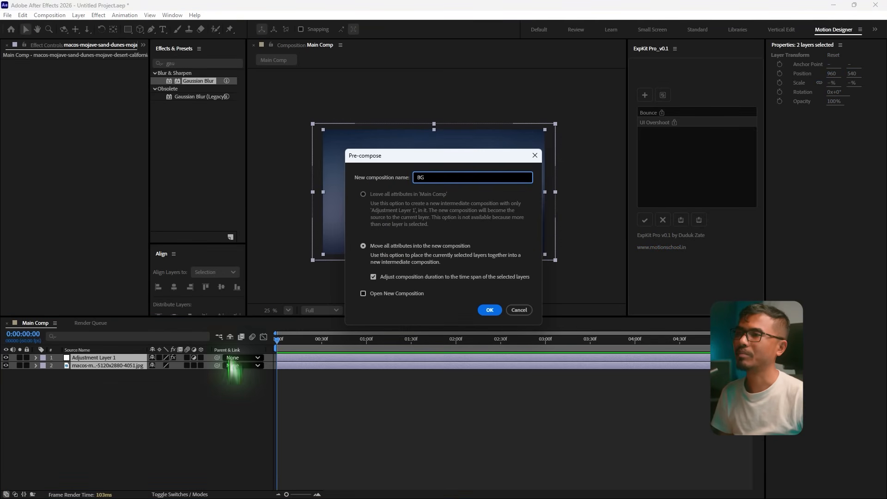
left_click(488, 309)
left_click(414, 409)
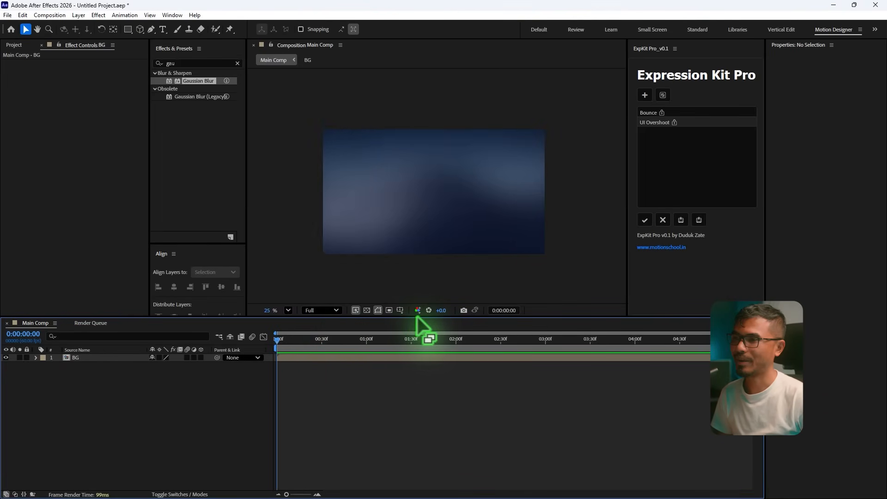
Step: Draw a white square about 124 by 124 px on a new shape layer near the middle of the composition
left_click_drag(420, 317, 420, 340)
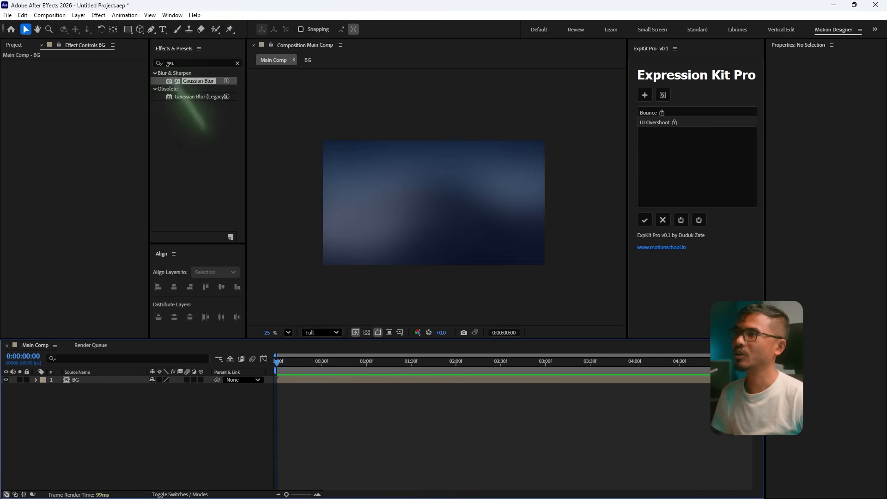
left_click_drag(127, 31, 174, 34)
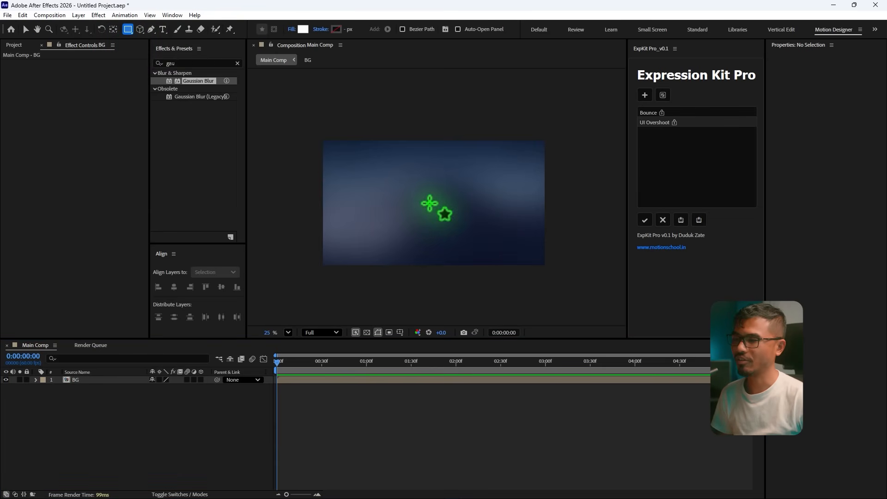
left_click_drag(417, 195, 436, 211)
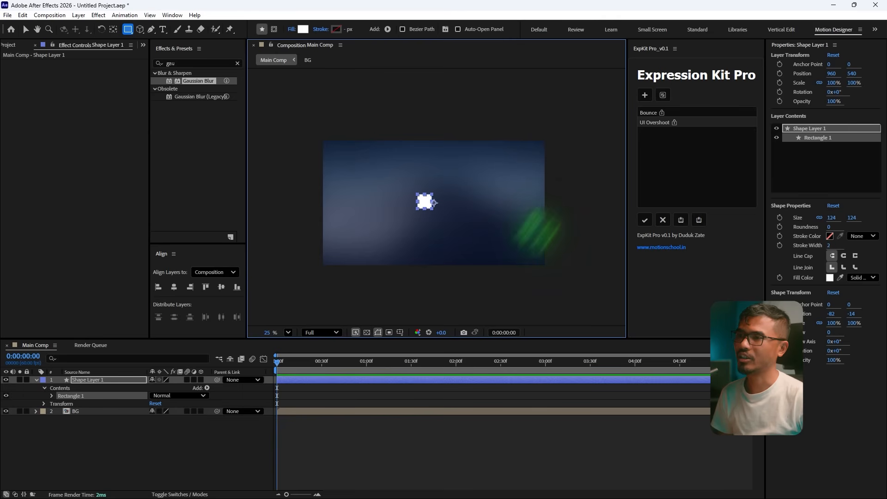
left_click(27, 30)
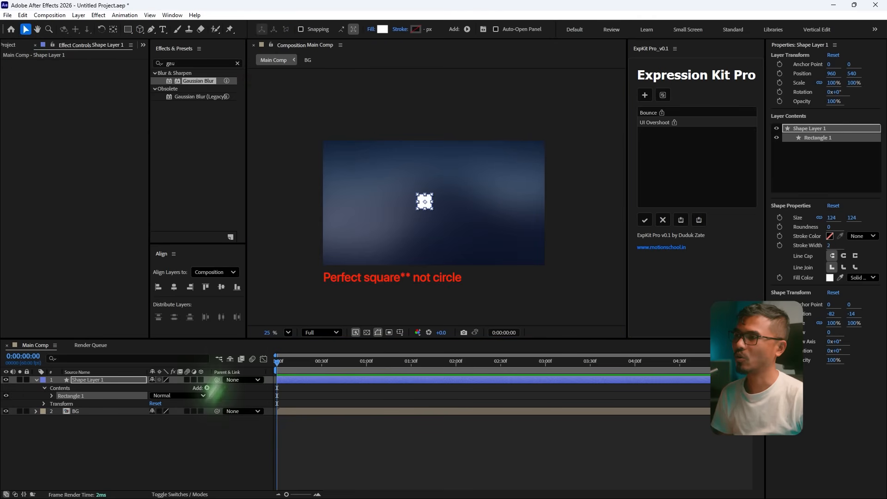
Step: Centre the shape layer's anchor point on the square and align the layer to the composition centre horizontally and vertically
left_click(96, 381)
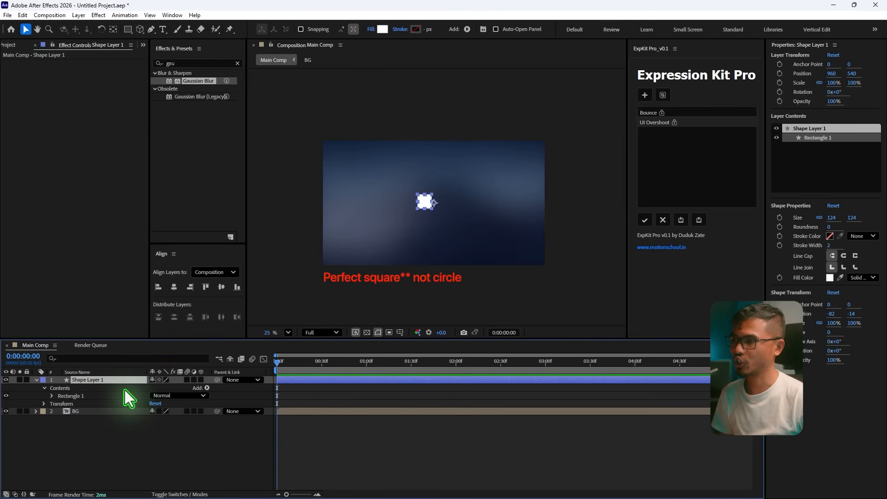
left_click(112, 29)
key("ctrl+alt+Home")
scroll(443, 222, "up", 5)
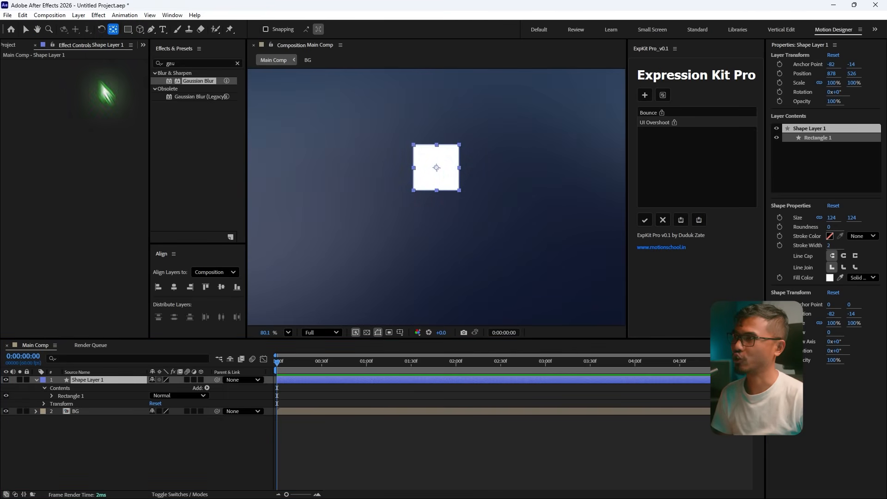
left_click(174, 288)
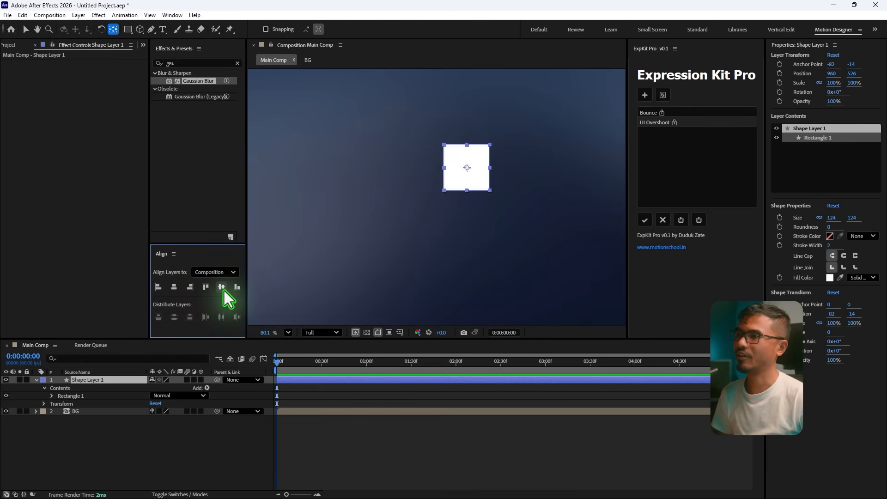
left_click(224, 290)
left_click(26, 30)
scroll(447, 183, "down", 5)
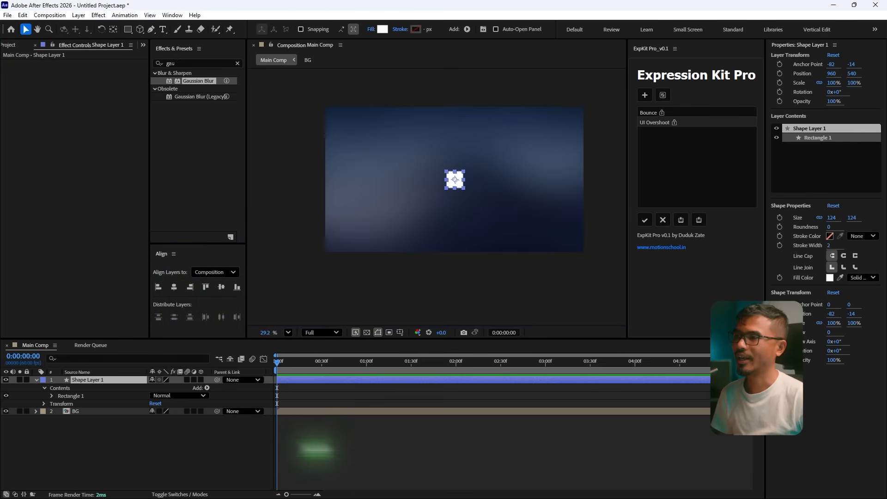
Step: Check the square's centring against the title/action safe guides, and hide the guides again
left_click(159, 445)
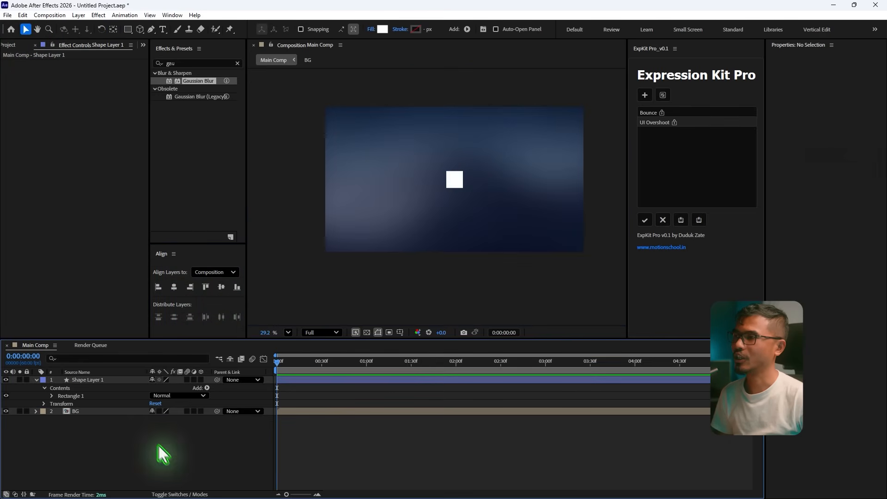
left_click(85, 380)
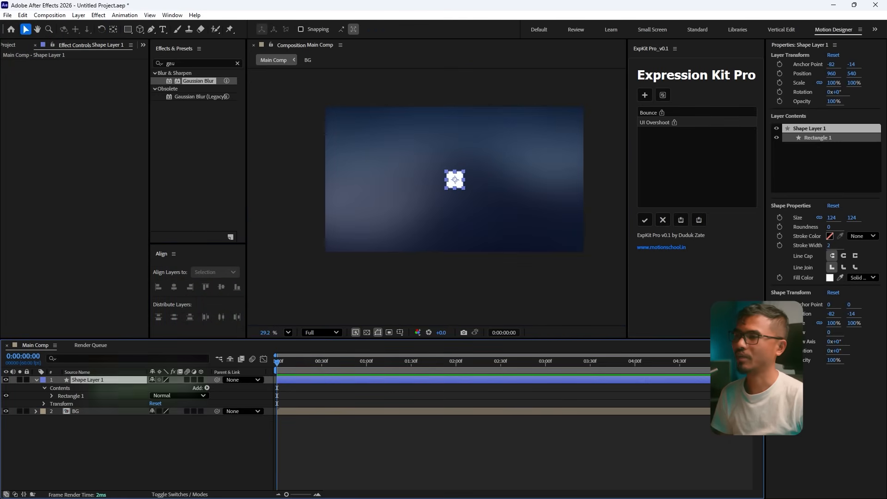
left_click(400, 333)
left_click(430, 342)
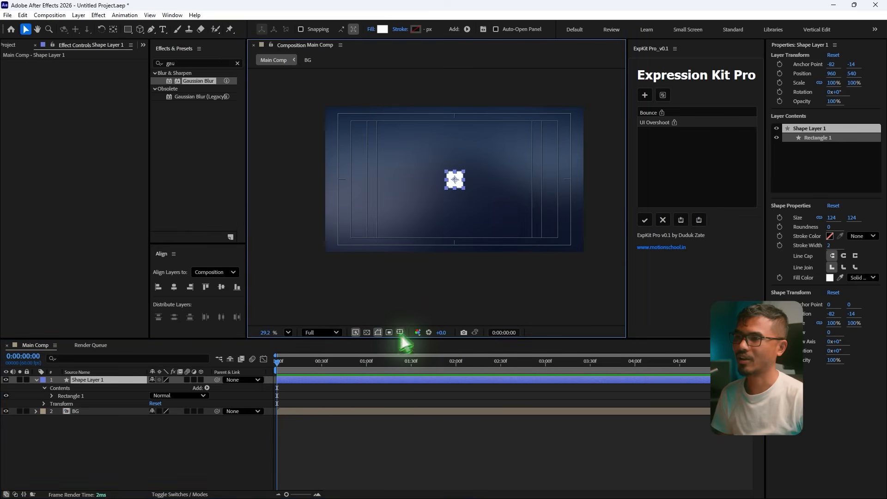
left_click(400, 333)
left_click(437, 343)
left_click(515, 221)
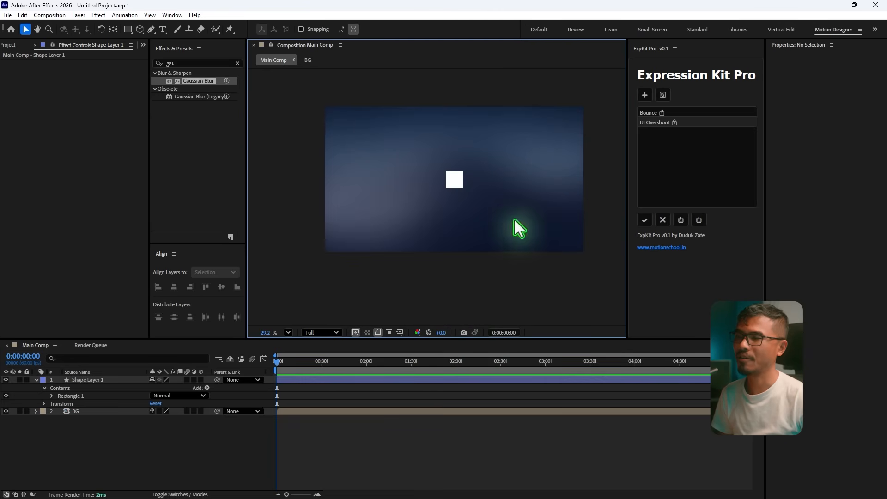
left_click_drag(515, 220, 518, 240)
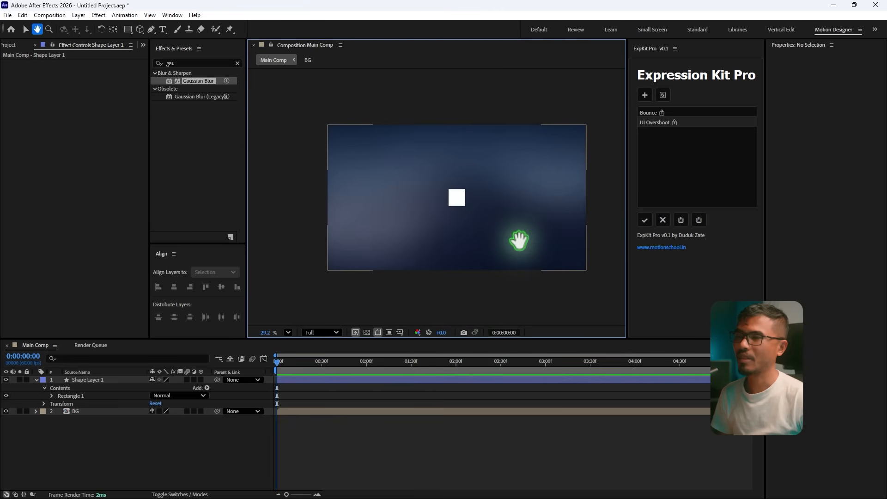
Step: Set the roundness of the square's rectangle path to 50
left_click(52, 396)
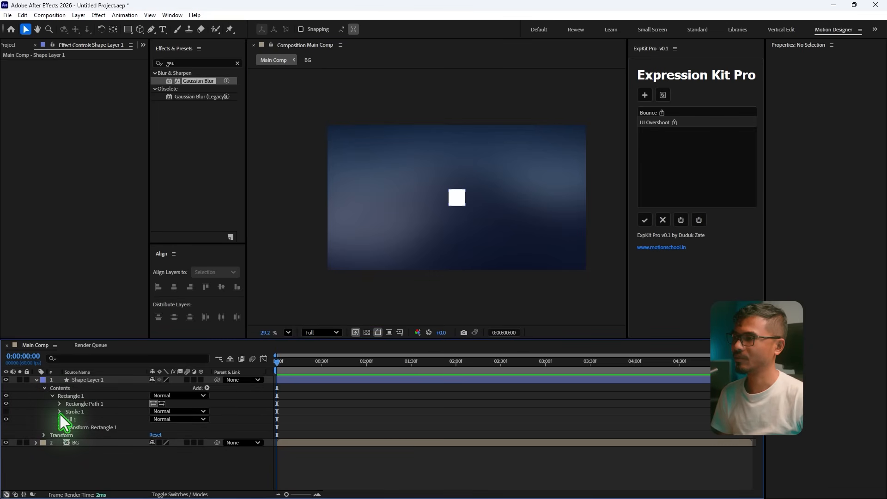
left_click(60, 405)
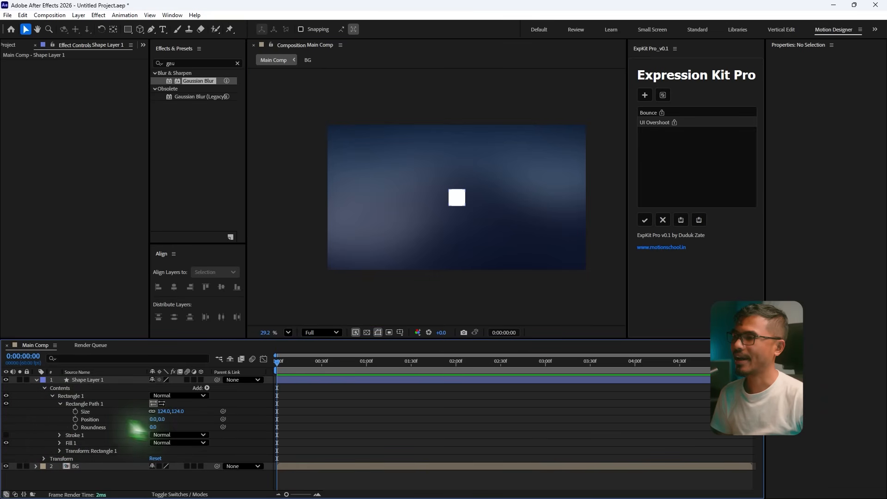
left_click(153, 426)
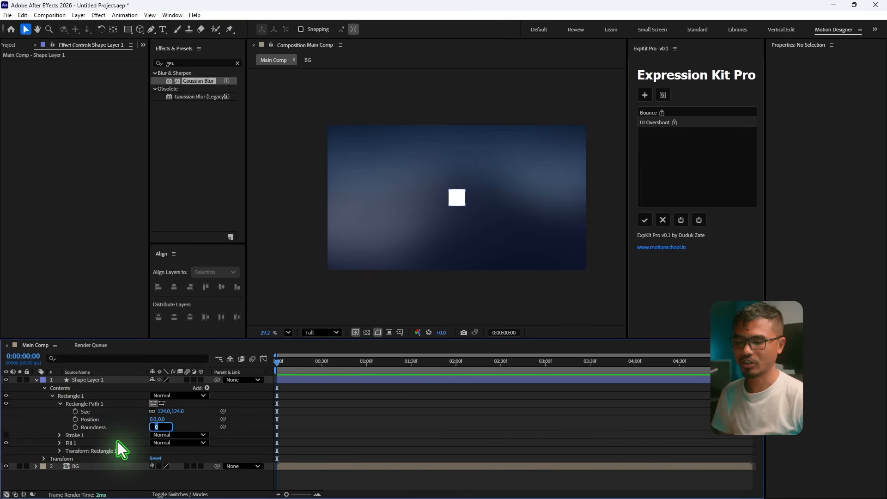
type("50")
key("Return")
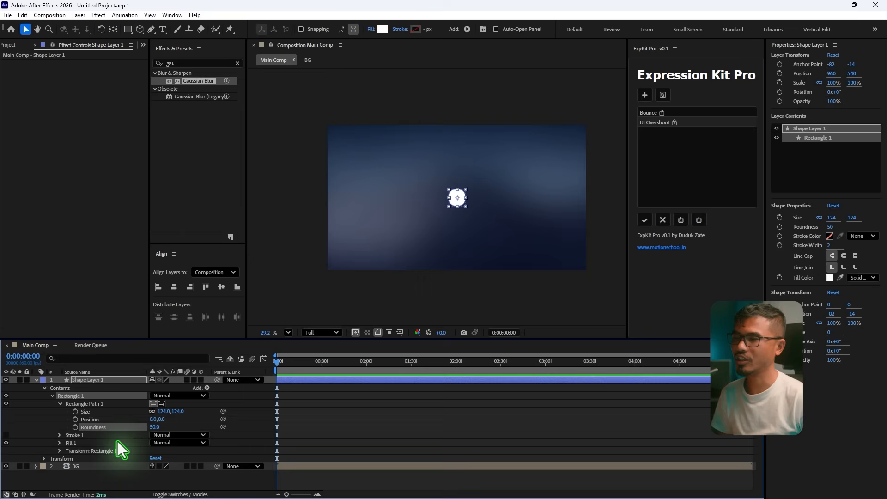
left_click(432, 432)
scroll(453, 234, "up", 5)
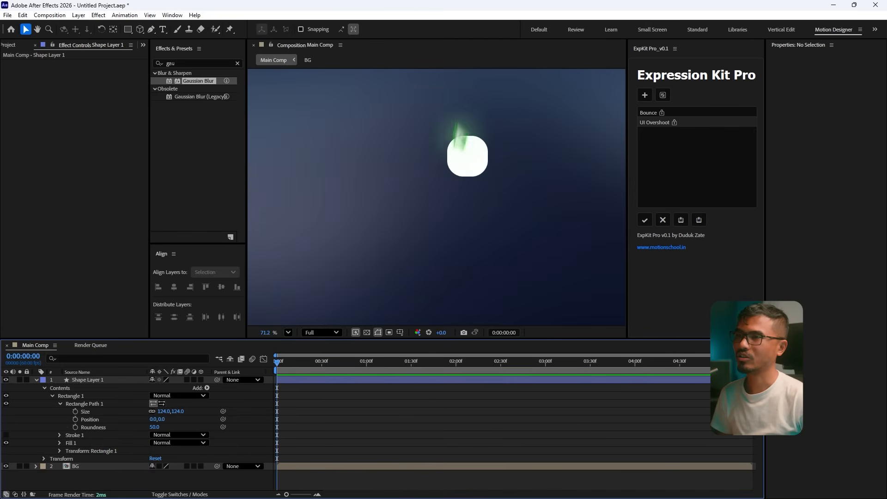
scroll(481, 164, "up", 1)
Step: Import add.png into the project and place it above Shape Layer 1 in the Main Comp timeline
key("ctrl+0")
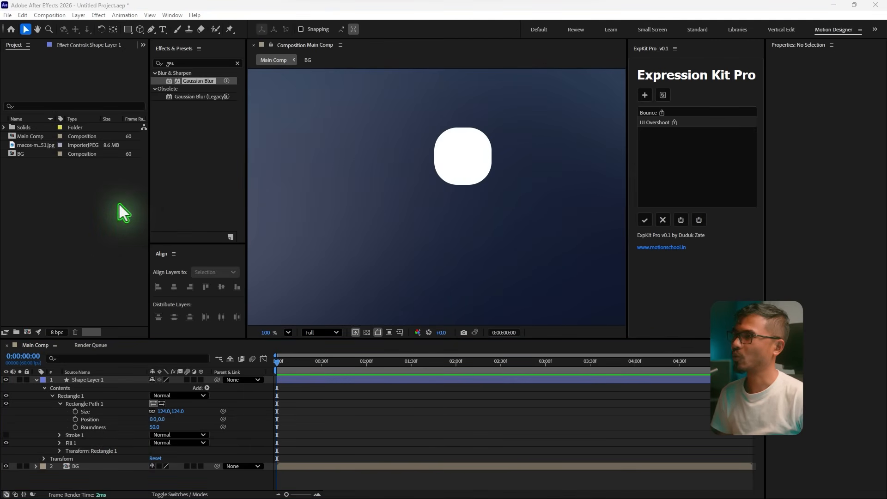
left_click(119, 204)
left_click_drag(0, 228, 80, 235)
left_click_drag(32, 164, 146, 380)
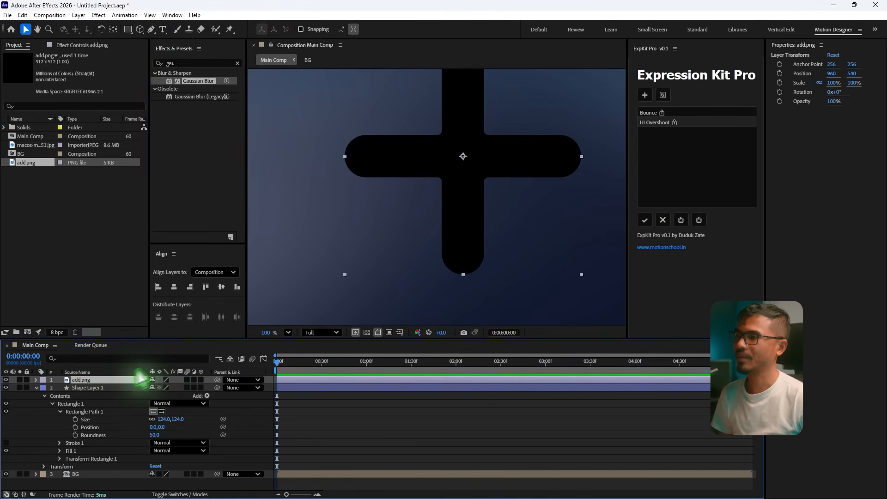
Step: Scale down the add.png plus icon so it fits inside the white rounded square
key("s")
left_click(166, 388)
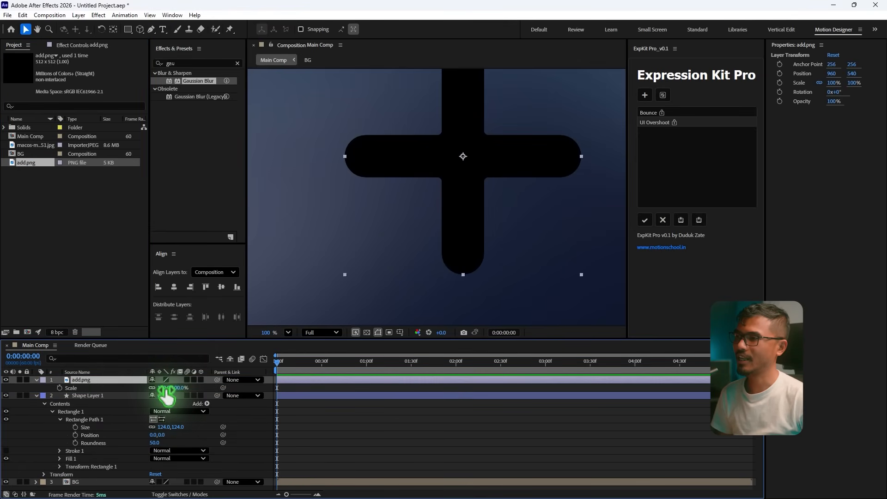
type("100")
key("Return")
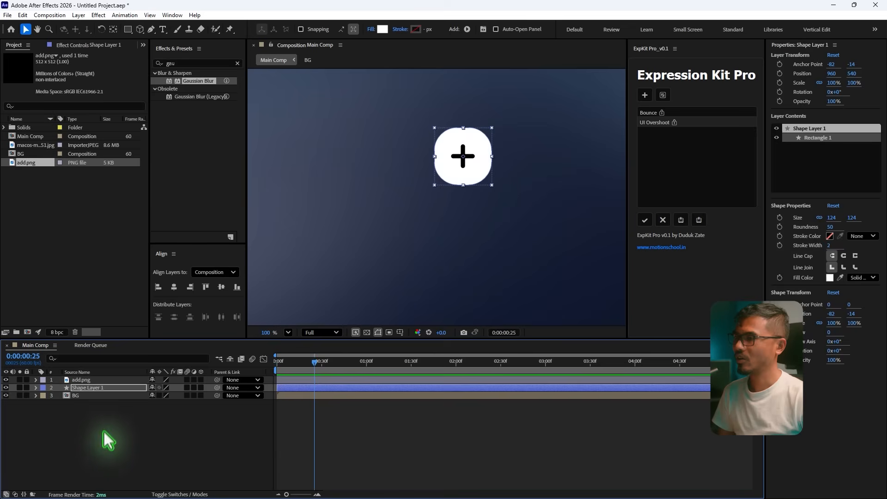
Step: Reveal the Rectangle Path 1 properties of Shape Layer 1 and unlink the proportions of its Size
left_click(107, 434)
left_click(96, 389)
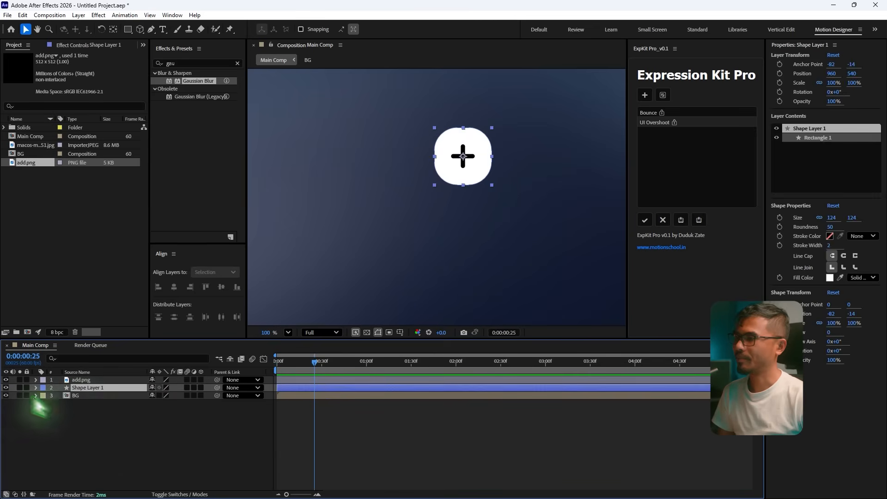
left_click(39, 408)
left_click(36, 388)
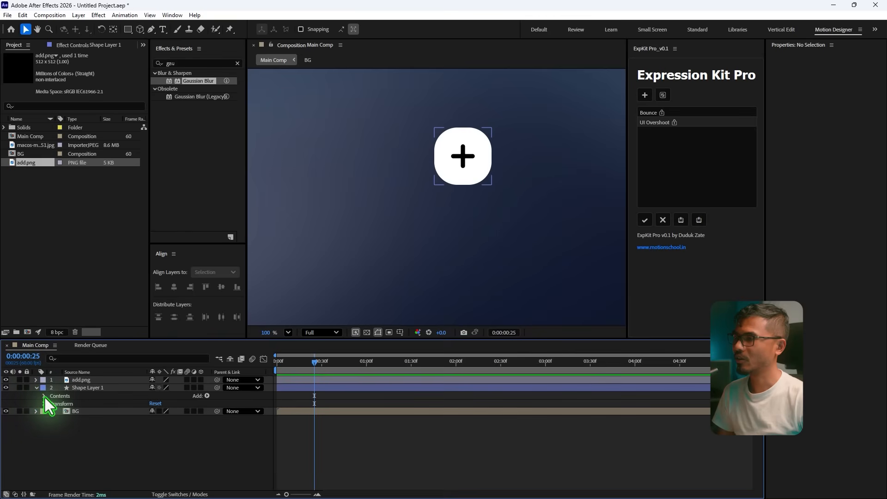
left_click(45, 396)
left_click(58, 412)
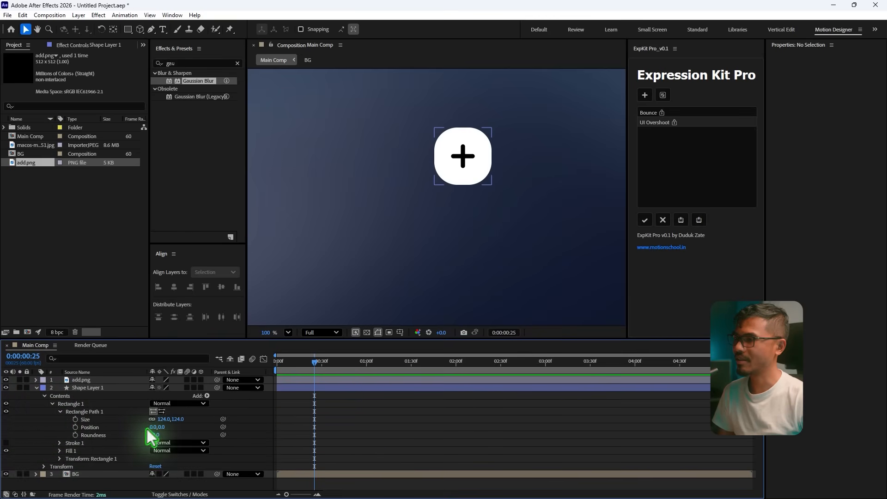
left_click(104, 419)
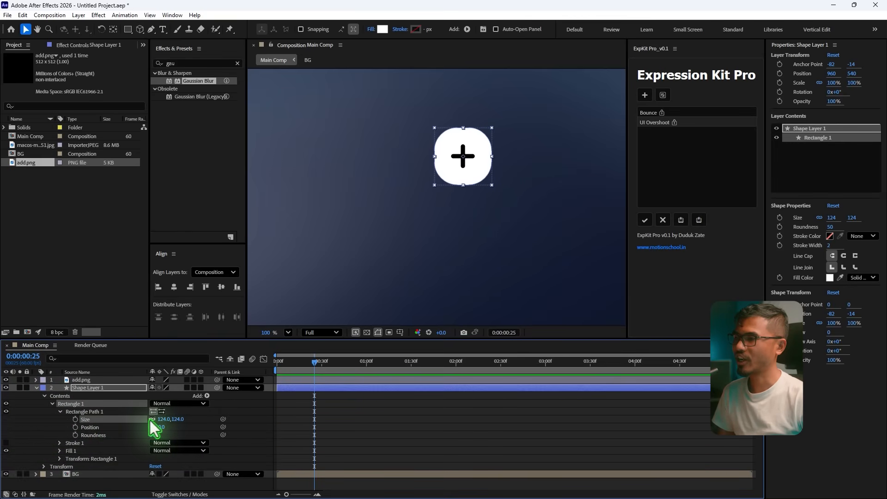
left_click(152, 419)
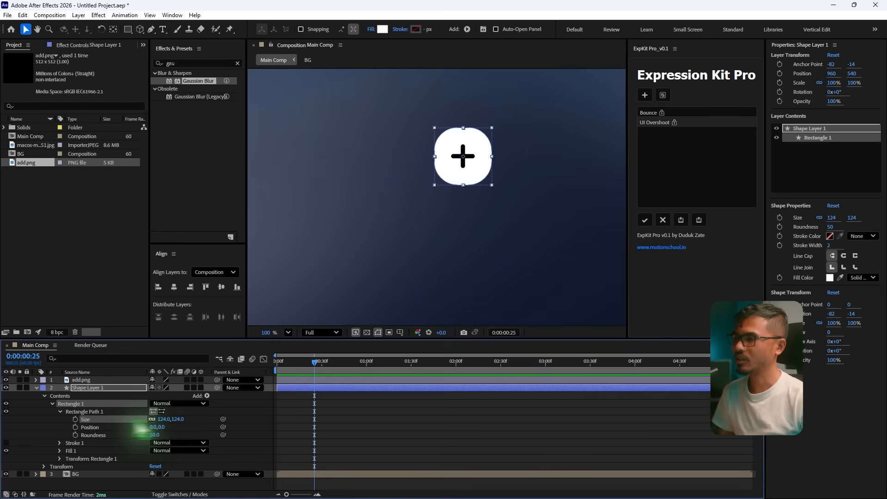
Step: Try widening the rectangle path's Size to 493 and undo the change
left_click_drag(165, 426, 224, 430)
key("ctrl+z")
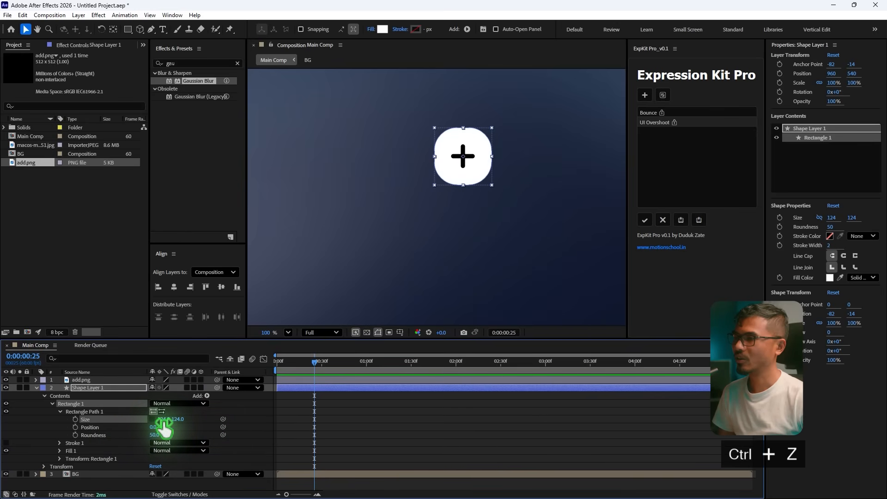
left_click_drag(166, 421, 343, 429)
left_click(164, 420)
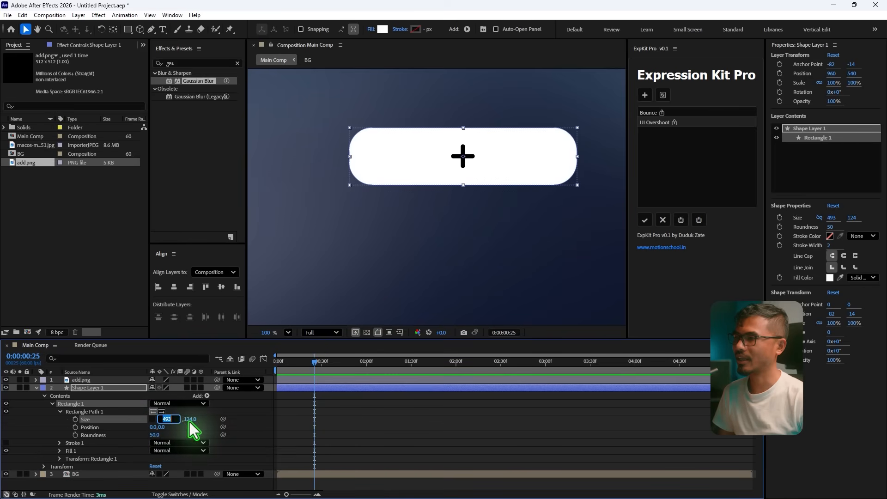
left_click(191, 427)
left_click(180, 420)
key("ctrl+z")
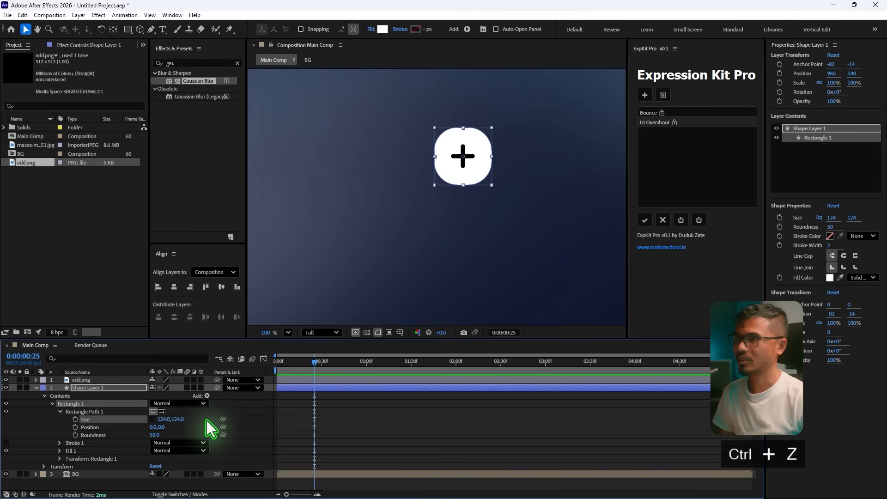
Step: Add a Size keyframe for the rectangle path at 0:00:00:20
left_click(307, 365)
key("Home")
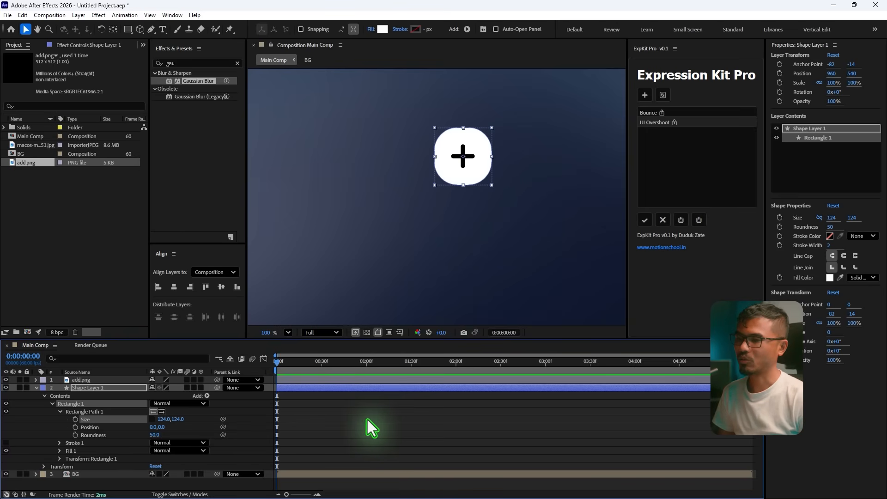
key("shift+Page_Down")
key("shift+Page_Down")
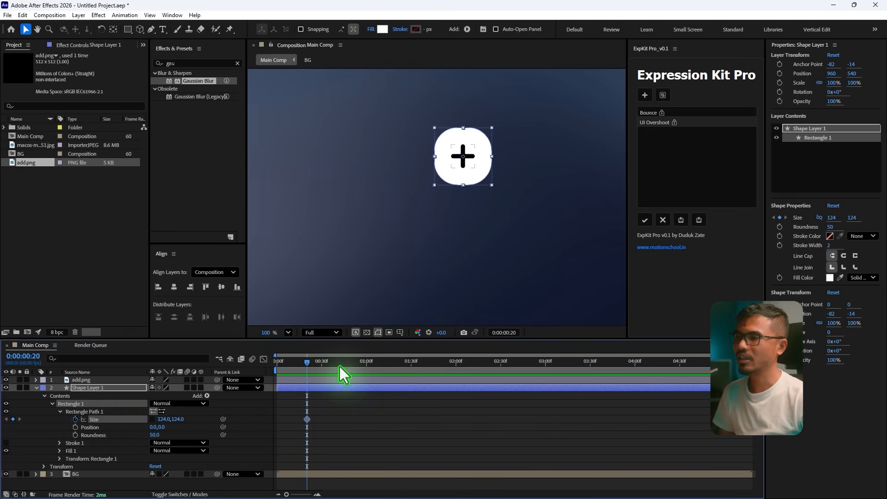
Step: Set the rectangle path's Size to 0, 0 at 0:00:00:00 and preview the grow-in animation
left_click_drag(304, 368, 276, 371)
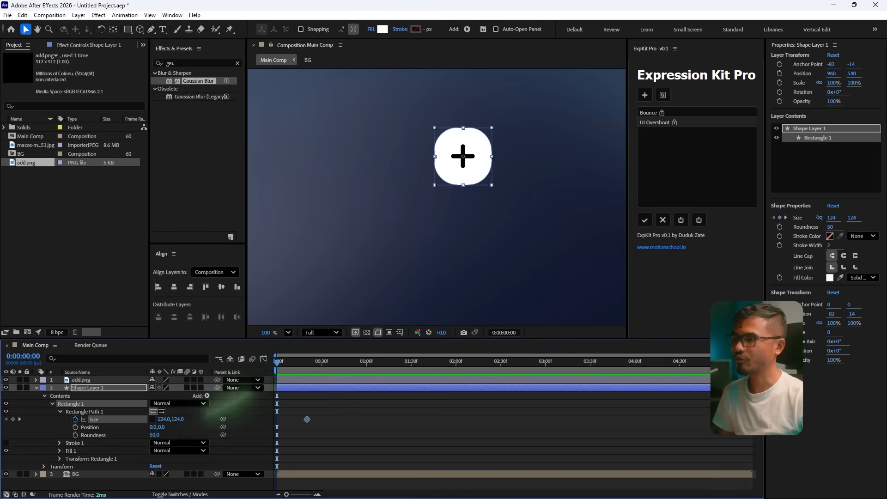
left_click(165, 419)
type("0")
key("Return")
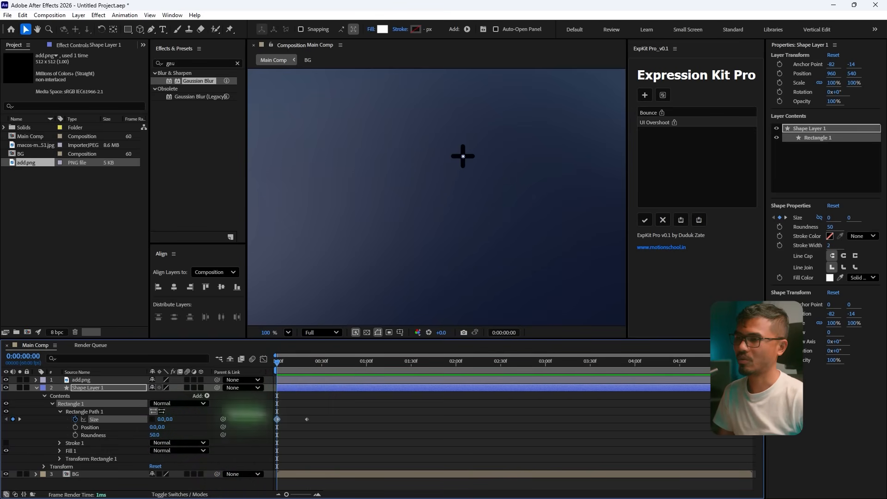
left_click(279, 371)
left_click_drag(276, 365, 232, 389)
key("space")
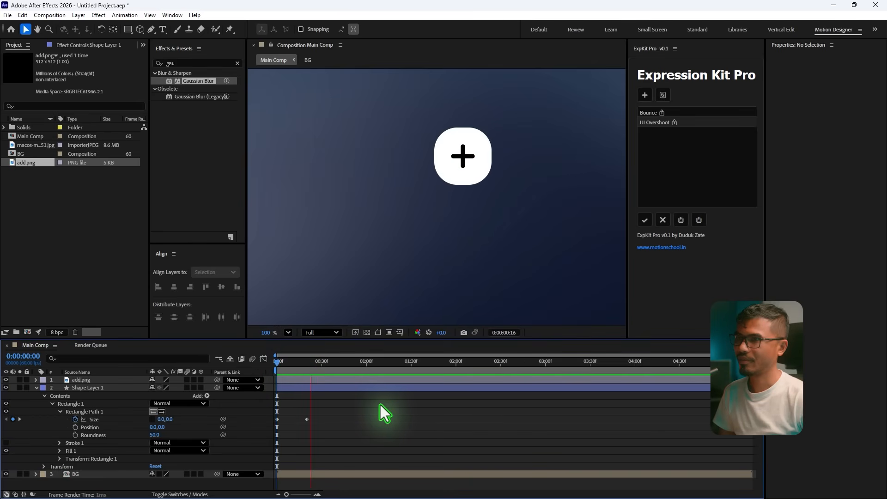
left_click_drag(312, 367, 244, 400)
Step: Add a Scale keyframe to the add.png layer at 0:00:00:20
left_click_drag(325, 364, 307, 375)
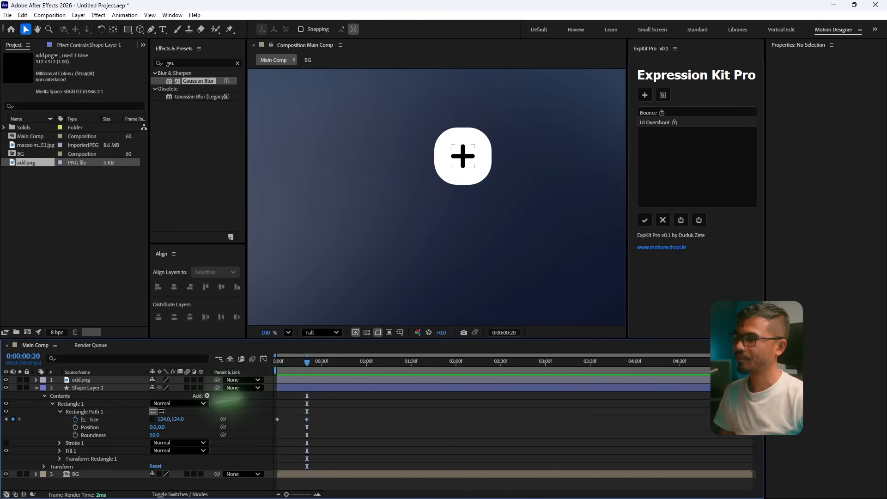
left_click(94, 379)
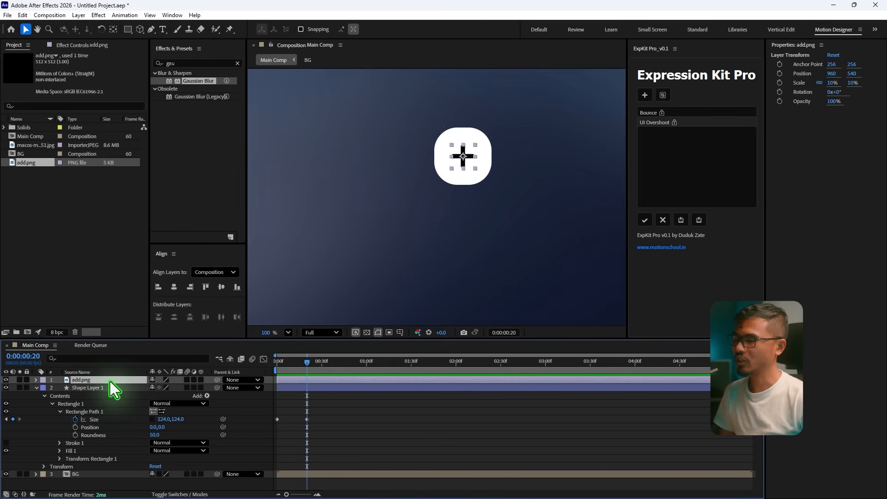
key("s")
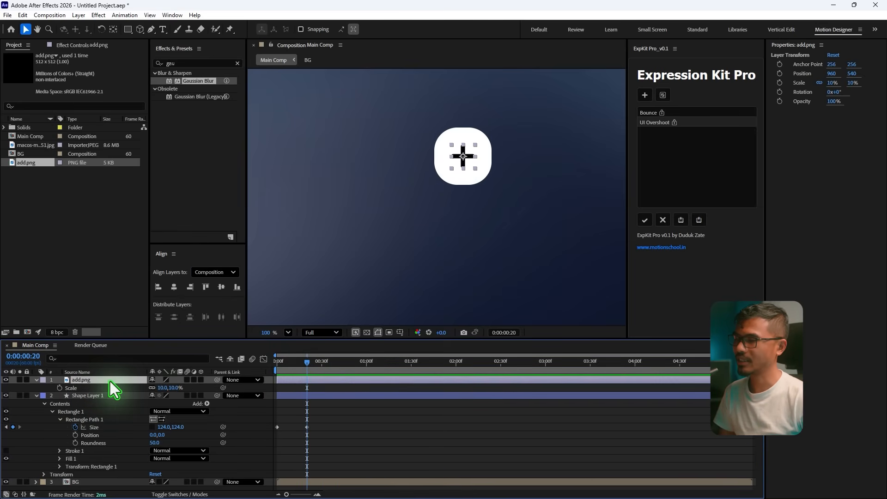
left_click(60, 387)
left_click(342, 432)
left_click_drag(338, 423, 305, 439)
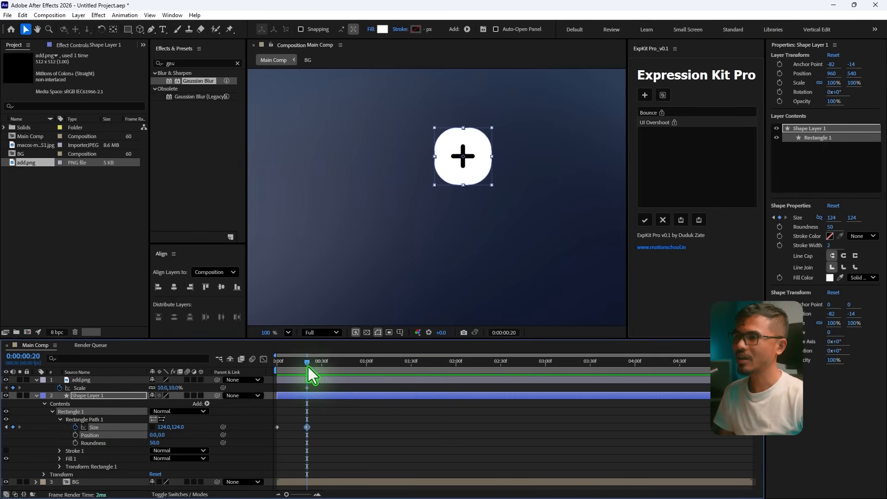
Step: Set the Scale of add.png to 0% at 0:00:00:00
left_click_drag(309, 367, 250, 408)
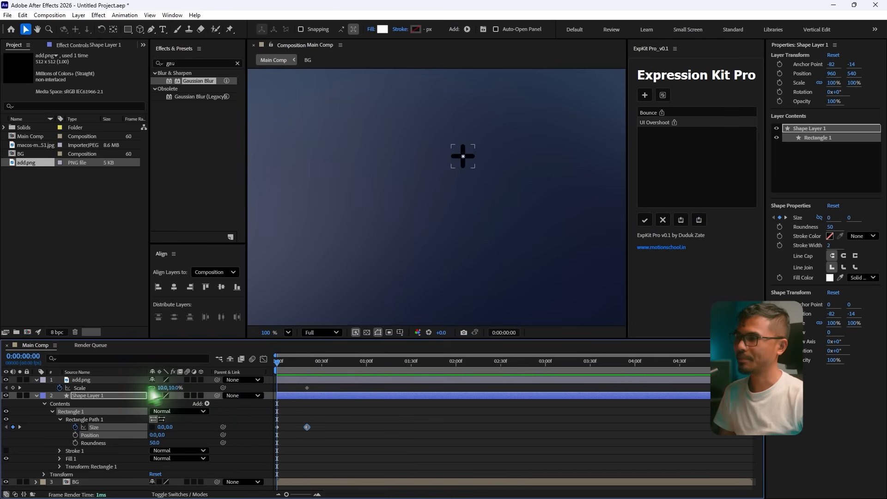
left_click(162, 388)
type("0")
key("Return")
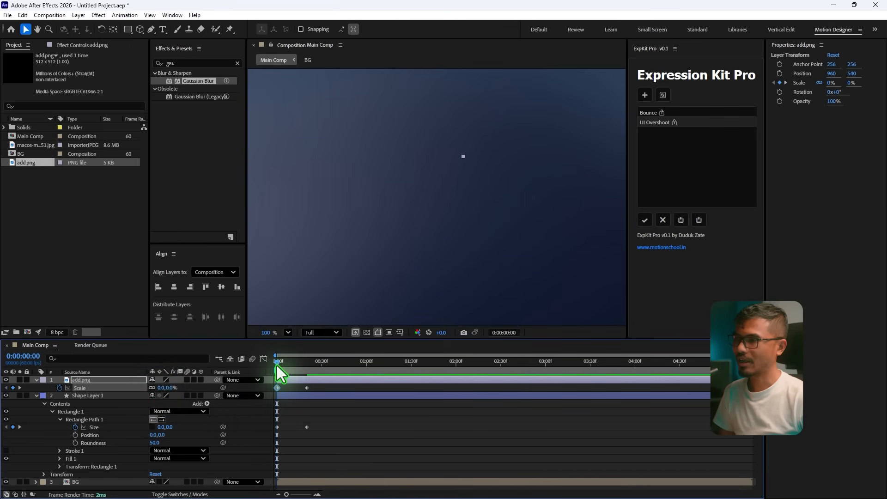
Step: Reveal the Rotation of add.png and add a Rotation keyframe at 0:00:00:00
left_click_drag(276, 365, 305, 370)
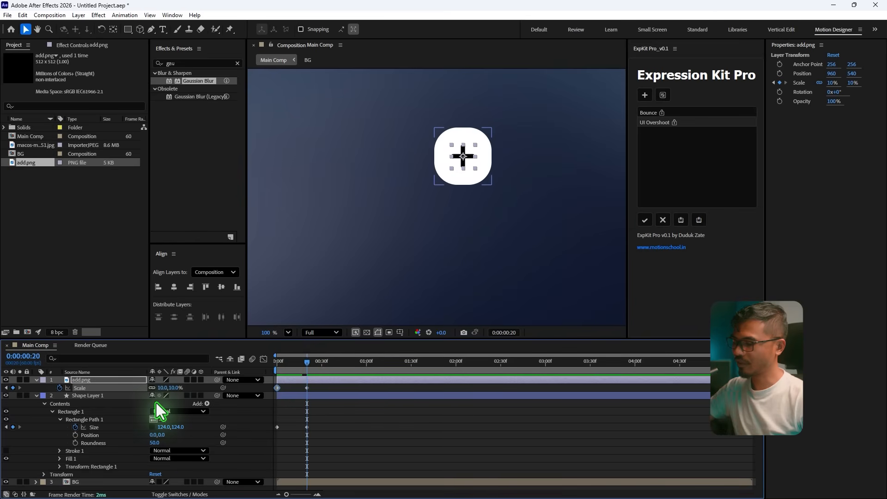
key("shift+r")
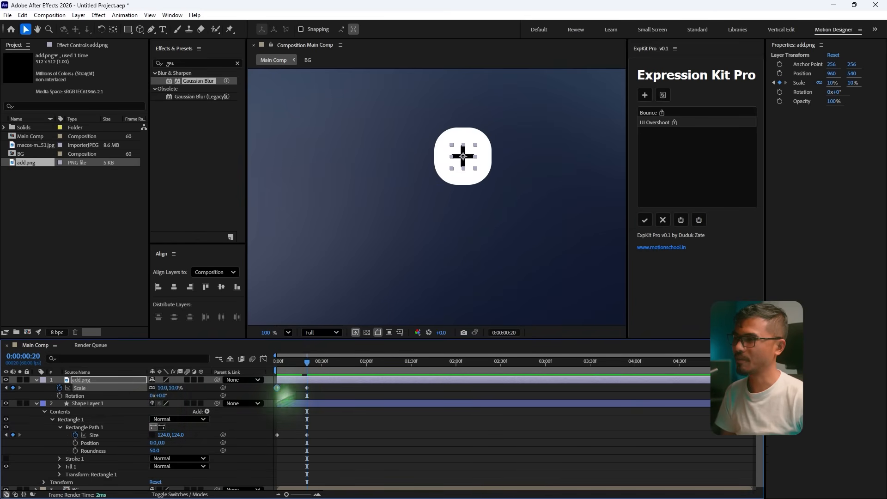
left_click_drag(299, 365, 271, 373)
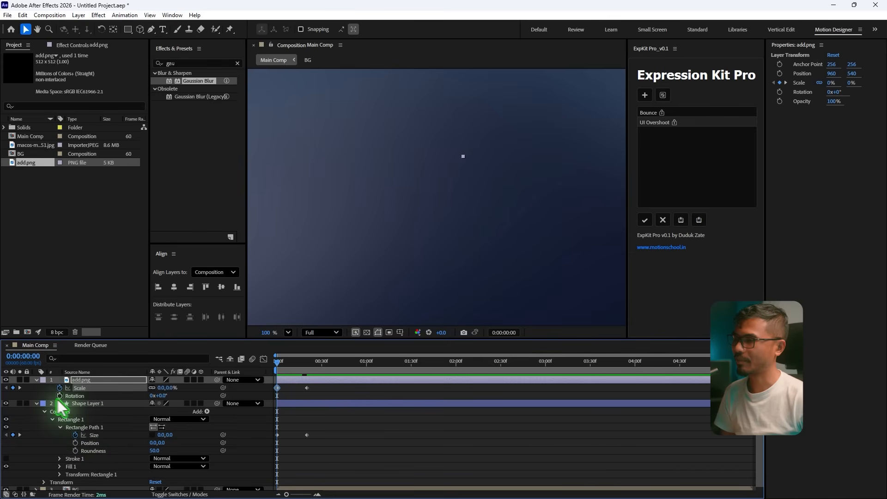
left_click(59, 396)
Step: Set the Rotation of add.png to one full turn (1x+0°) at 0:00:00:20 and scrub through the animation
left_click_drag(282, 363, 307, 370)
left_click(319, 392)
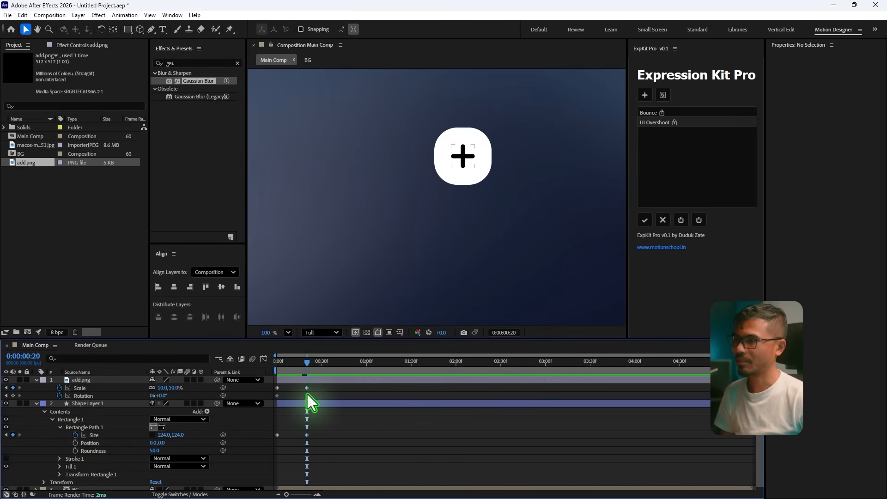
left_click(153, 396)
type("36")
key("Return")
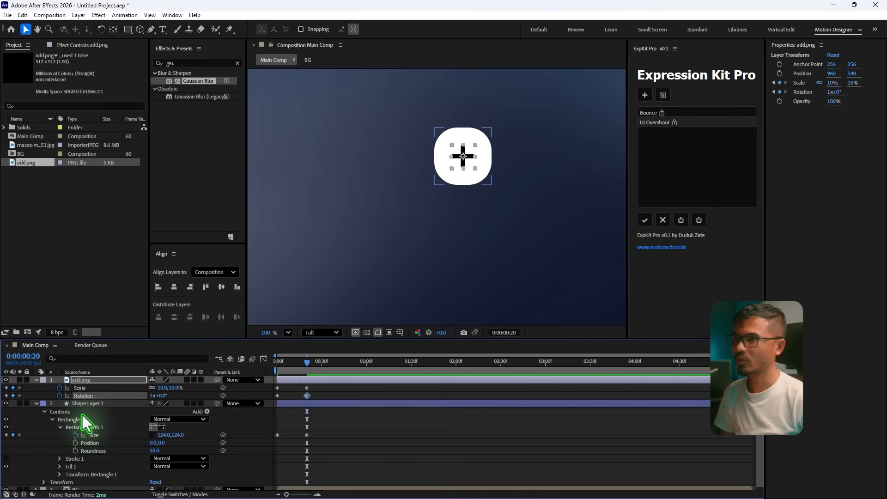
left_click_drag(297, 361, 317, 385)
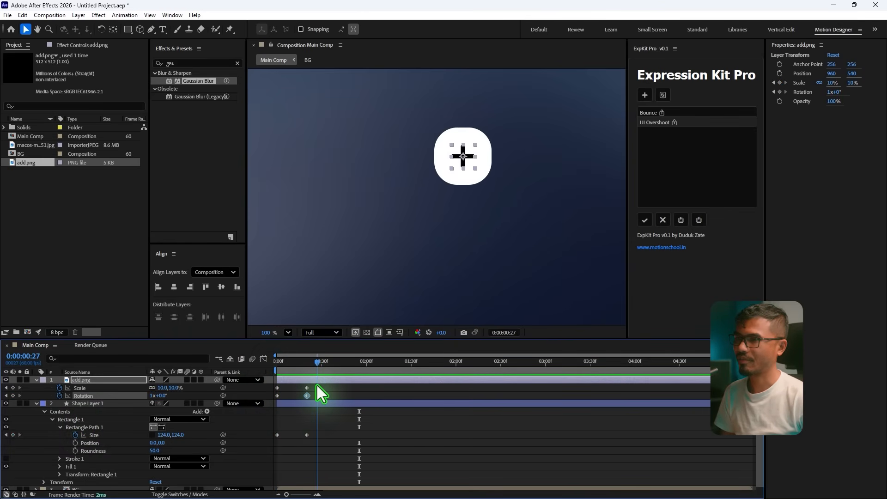
left_click(317, 385)
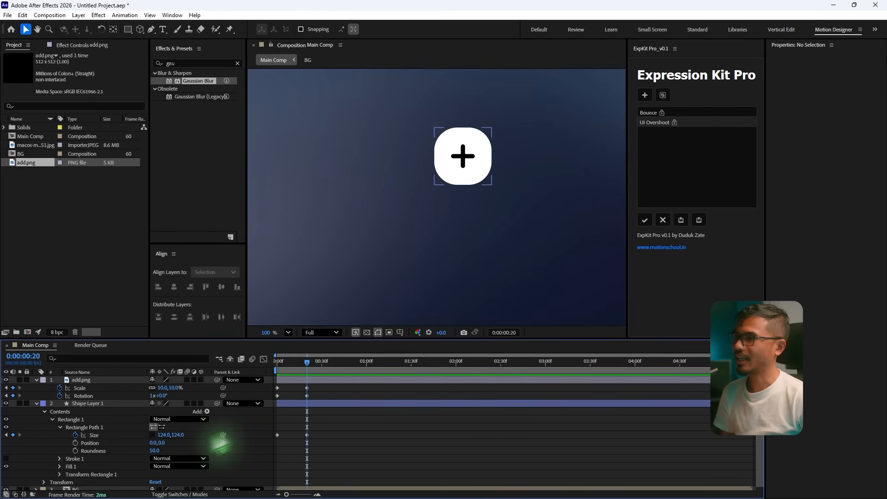
Step: Apply the Expression Kit Pro expression to the rectangle's Size and add.png's Rotation and Scale, and preview the motion
left_click(101, 437)
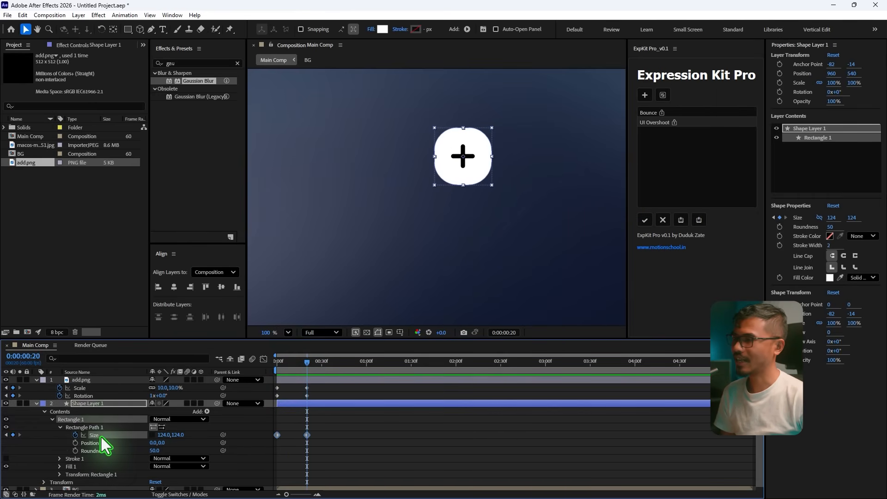
left_click(93, 396, "shift")
left_click(89, 389, "shift")
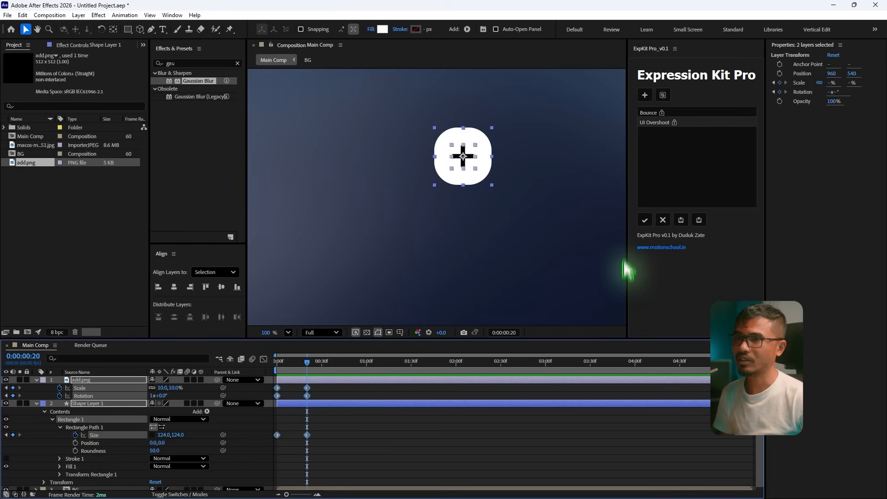
left_click(644, 221)
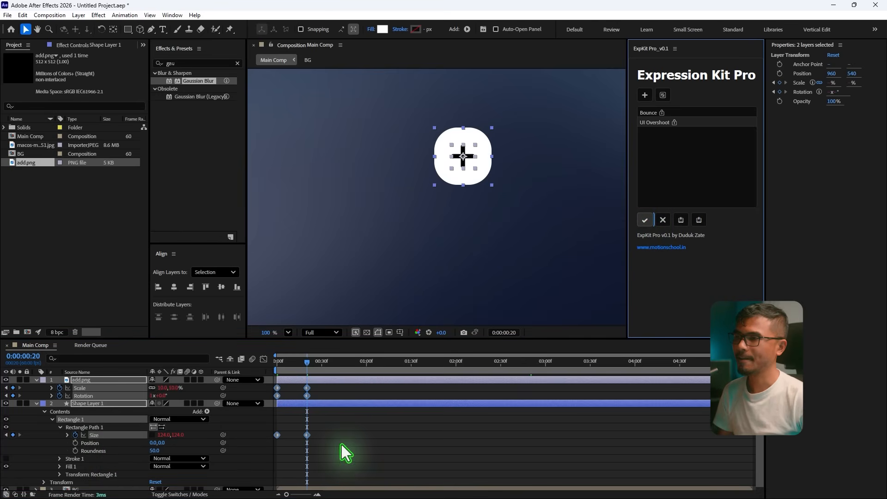
left_click(278, 361)
key("space")
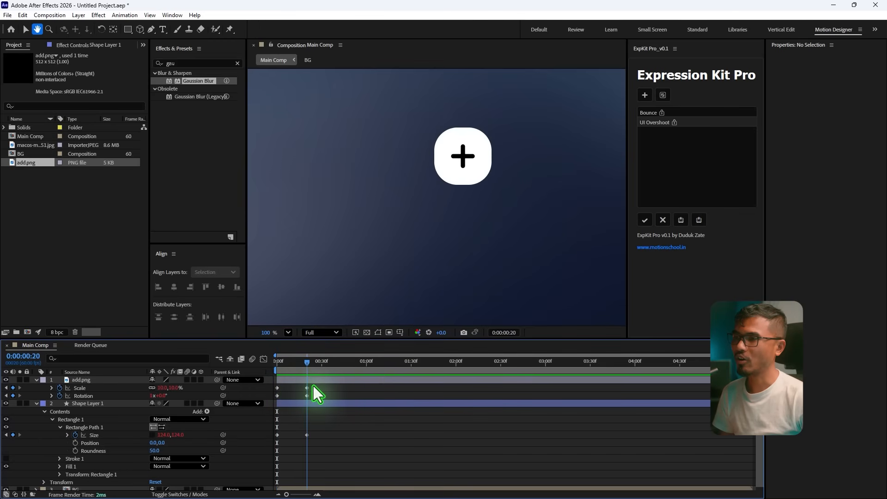
key("space")
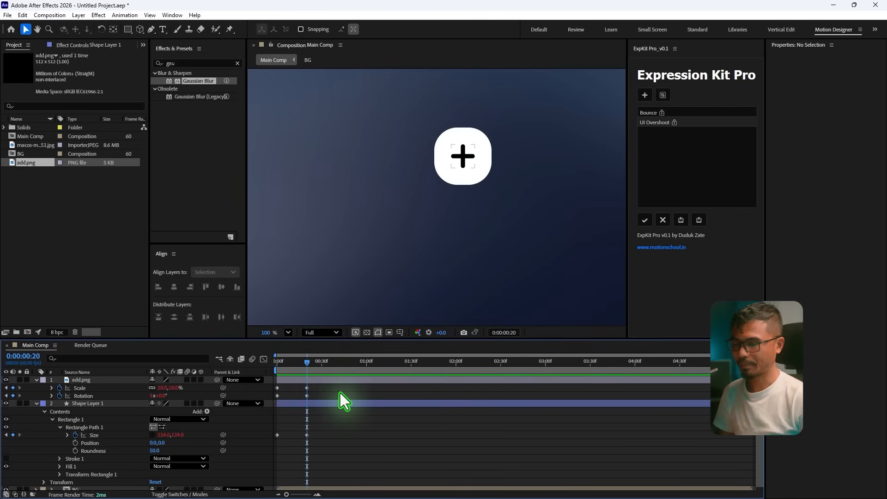
Step: Add keyframes at 0:00:00:40 for add.png's Scale and Rotation and for the rectangle path's Size
key("shift+Page_Down")
key("shift+Page_Down")
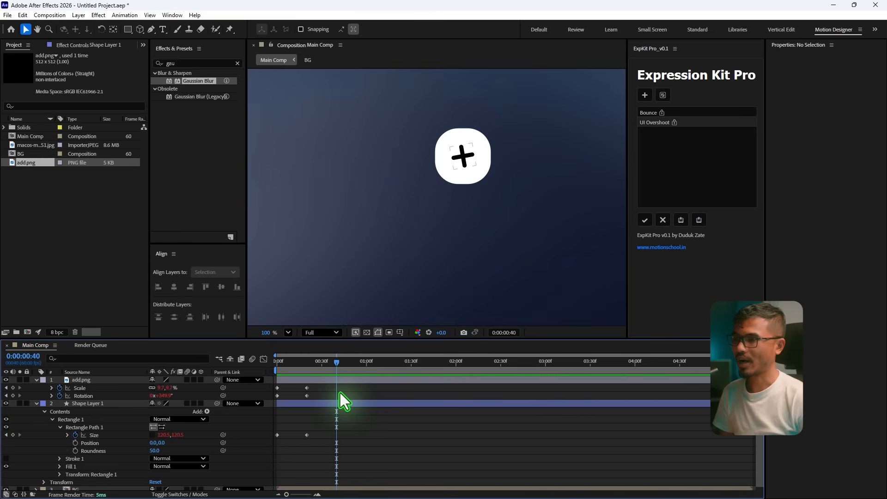
left_click(13, 388)
left_click(13, 396)
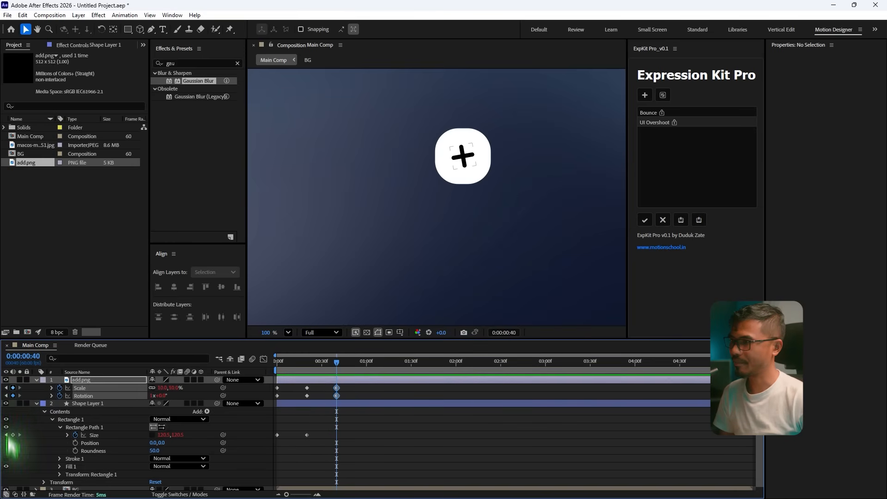
left_click(13, 435)
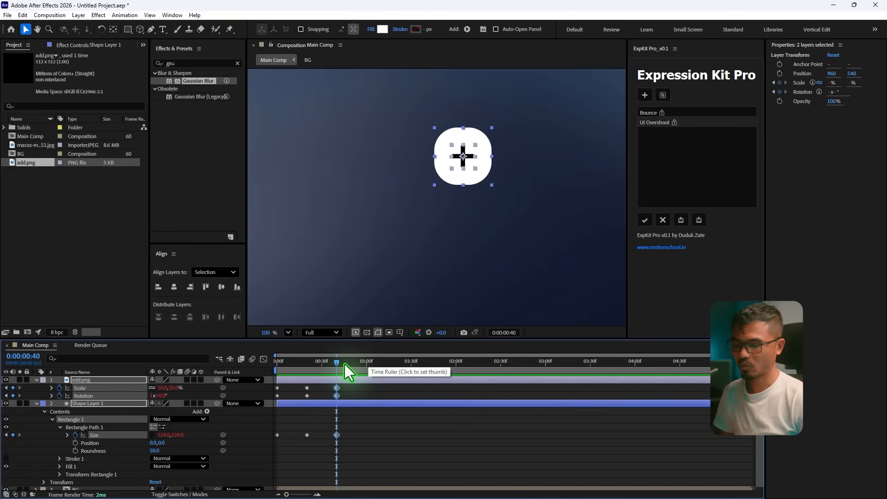
Step: At 0:00:01:00, widen the rectangle path's Size to 1018 by 124 to stretch the button into a long bar
key("shift+Page_Down")
key("shift+Page_Down")
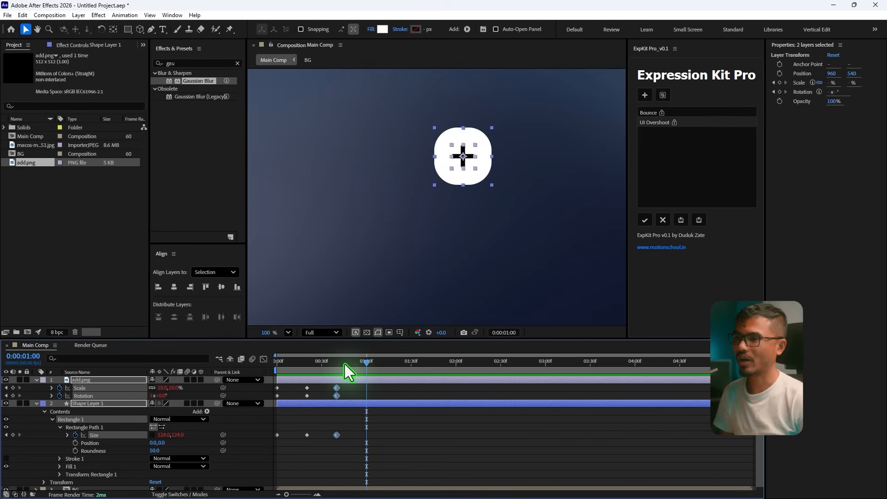
left_click(452, 455)
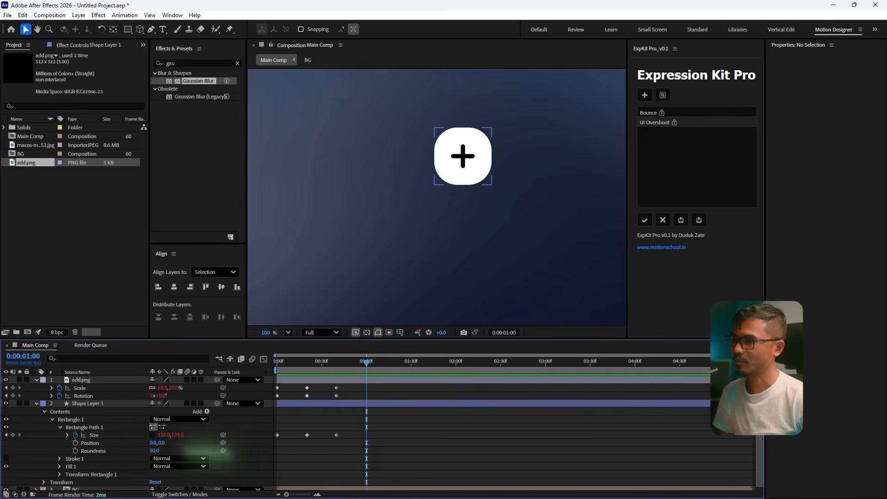
left_click_drag(159, 439, 451, 251)
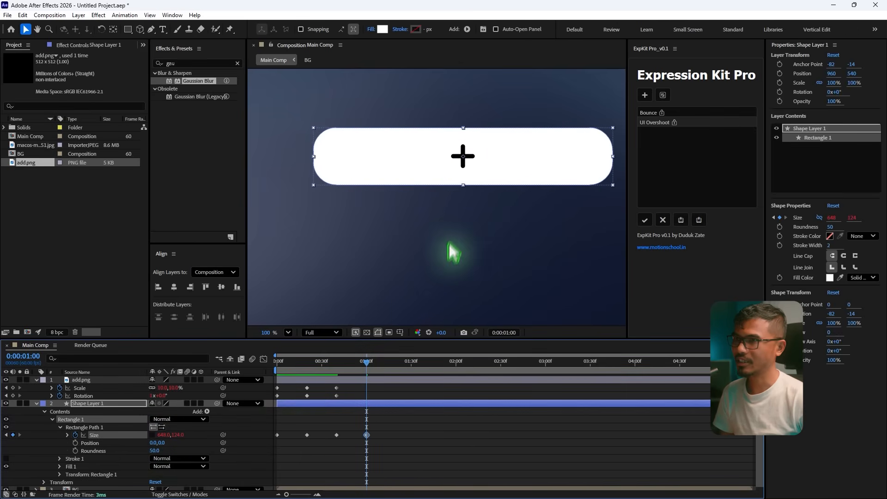
scroll(436, 264, "down", 3)
scroll(433, 256, "down", 2)
left_click_drag(162, 436, 554, 218)
scroll(554, 218, "down", 1)
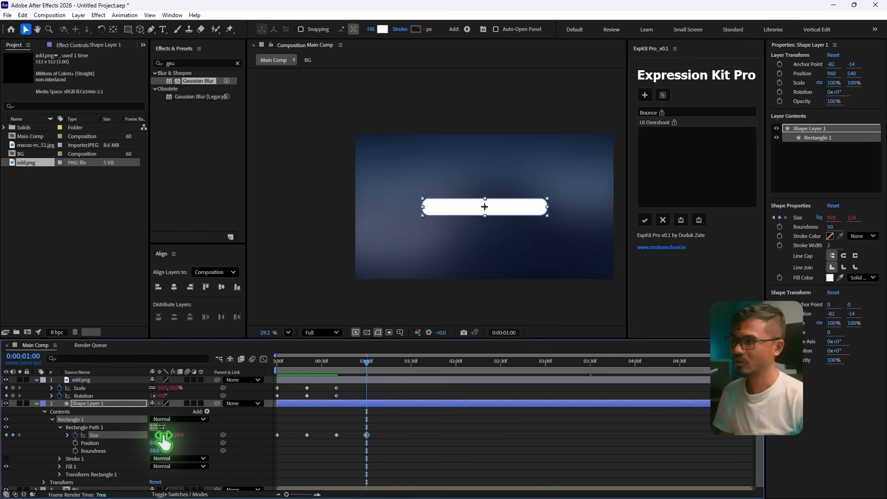
left_click_drag(162, 436, 176, 436)
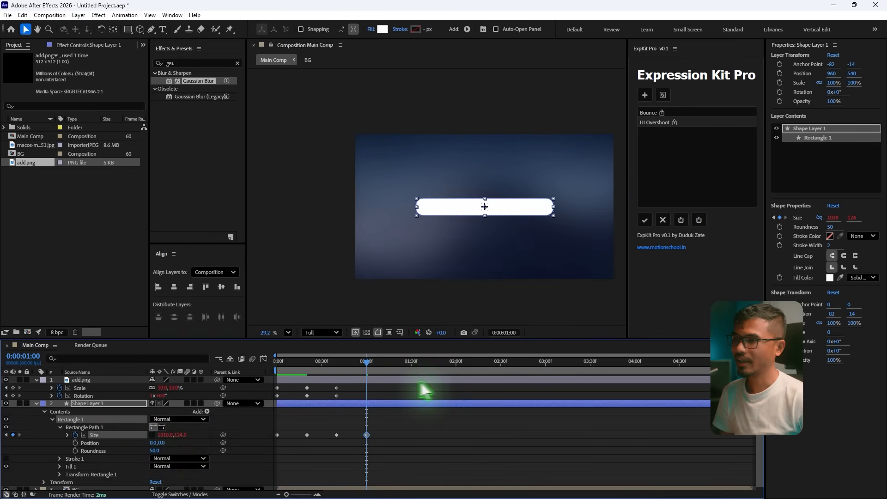
Step: Reveal the Position of add.png and add a Position keyframe at 0:00:00:40
left_click(90, 381)
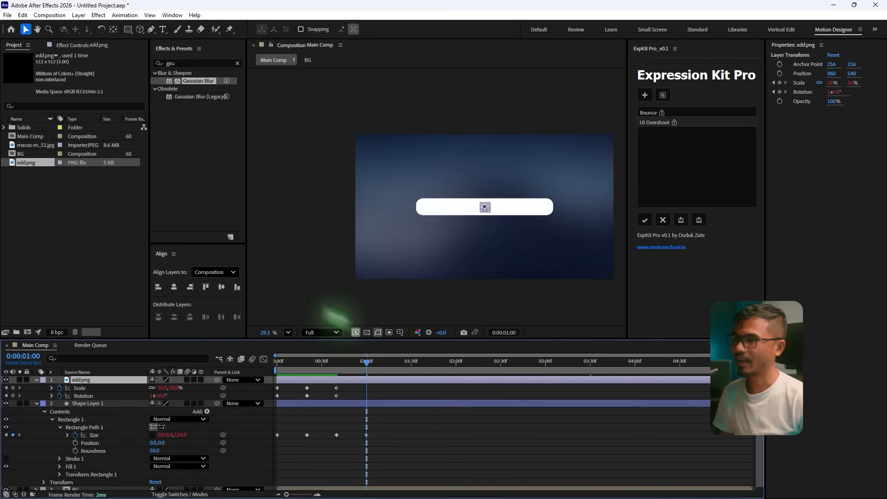
scroll(475, 238, "up", 3)
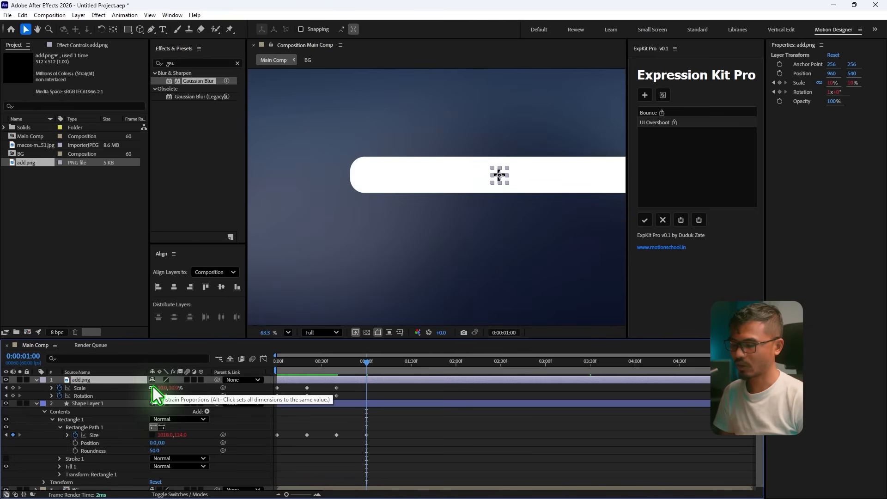
key("shift+p")
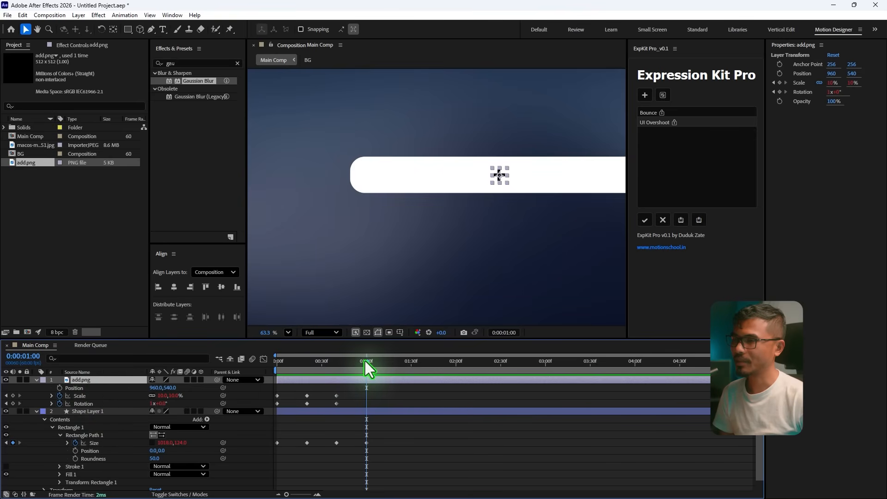
left_click_drag(365, 361, 323, 411)
left_click(59, 388)
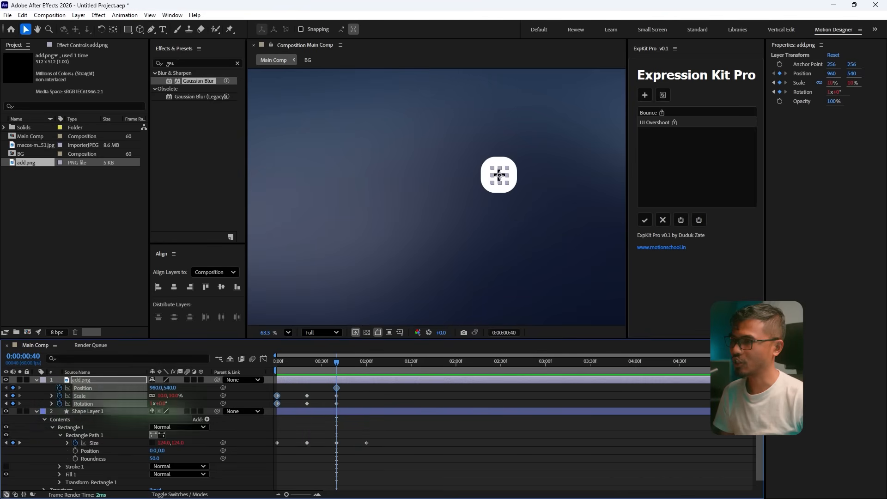
Step: At 0:00:01:00, shift add.png to the bar's left end at X position 529 and set its Rotation to 2x+0°
left_click_drag(334, 362, 362, 370)
left_click_drag(390, 438, 349, 462)
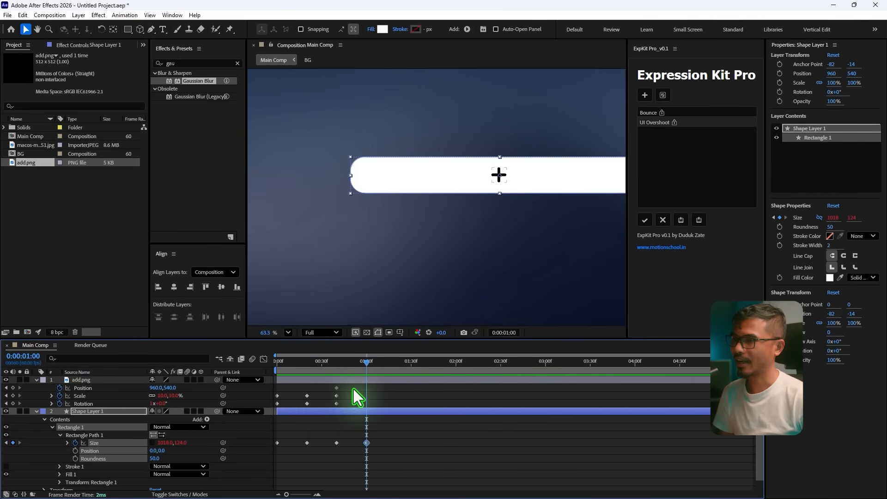
left_click_drag(154, 389, 4, 413)
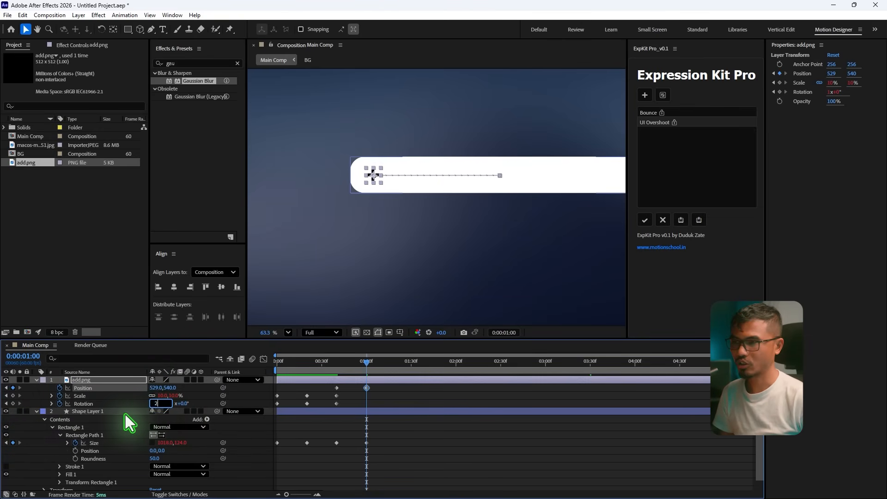
type("2")
key("Return")
Step: Scrub and play the animation from the start to review the bar's expansion and the plus icon's movement
left_click(338, 364)
left_click_drag(339, 369, 118, 416)
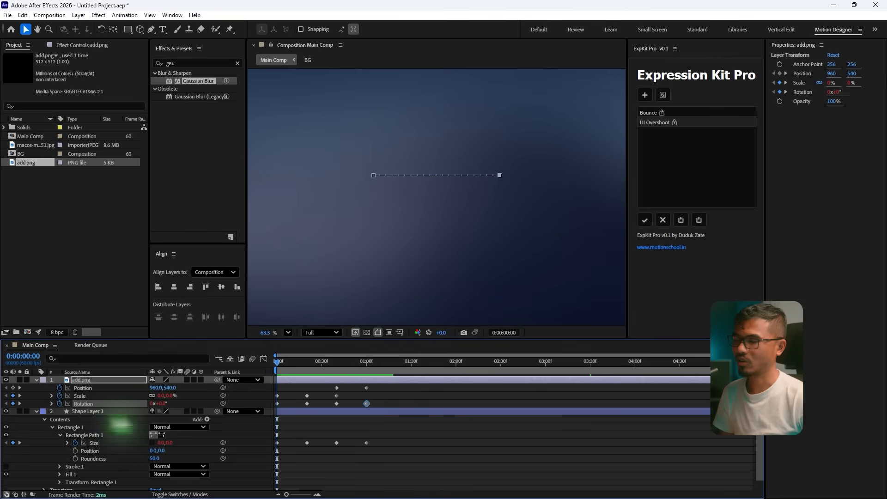
key("space")
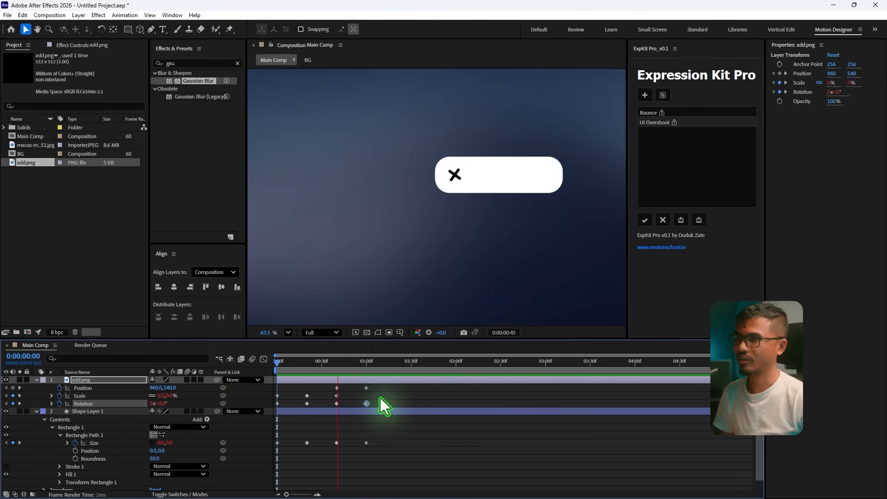
key("space")
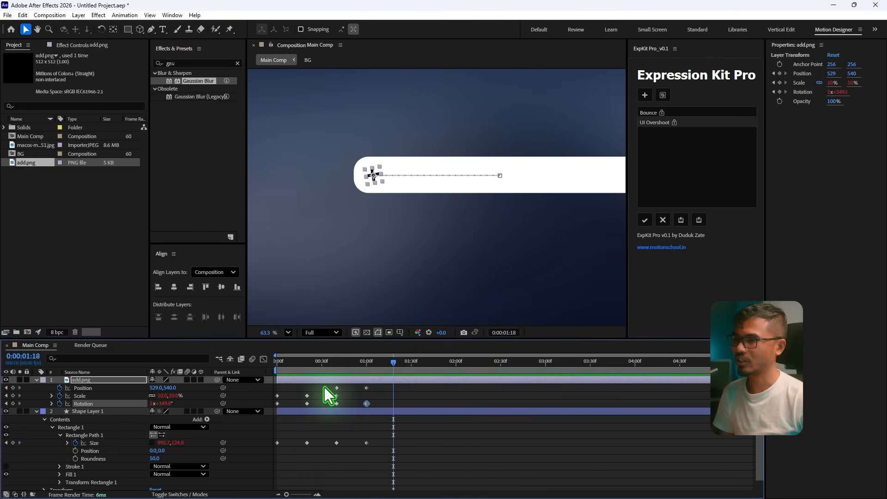
Step: Apply Easy Ease to the Position, Scale, Rotation and Size keyframes at 0:00:00:40
mouse_move(324, 387)
left_mouse_down()
mouse_move(347, 457)
mouse_move(349, 448)
left_mouse_up()
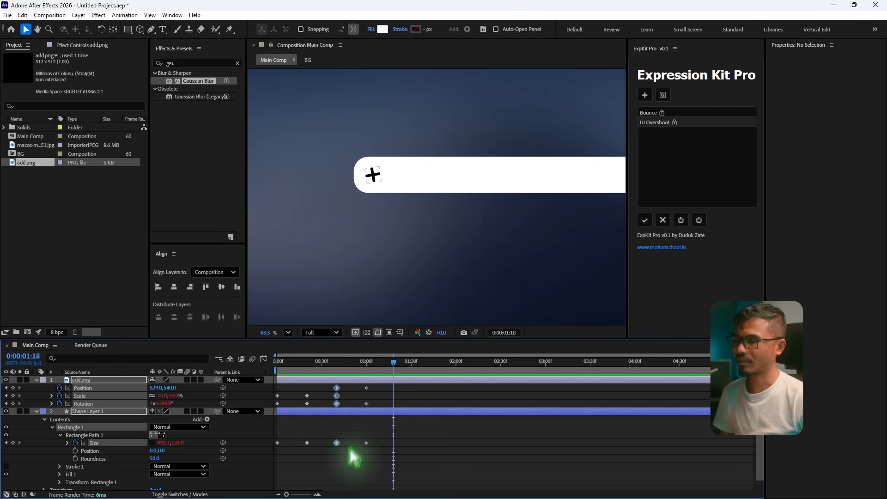
right_click(338, 405)
mouse_move(371, 398)
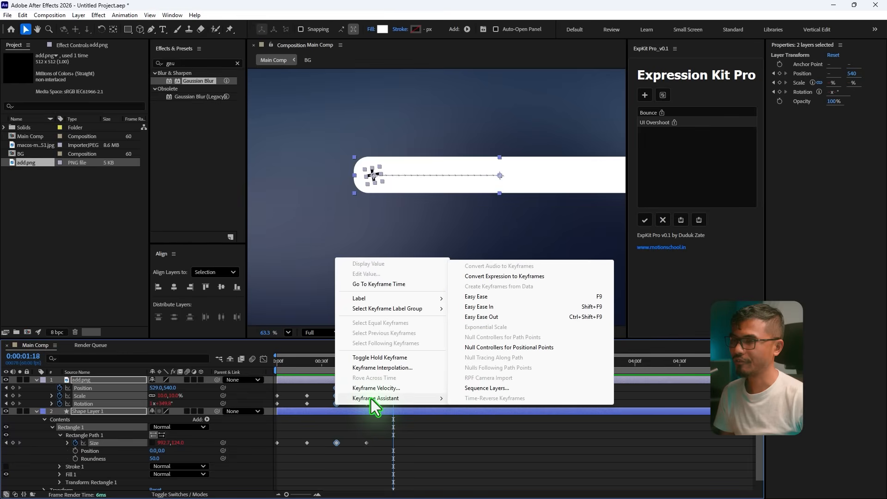
left_click(490, 297)
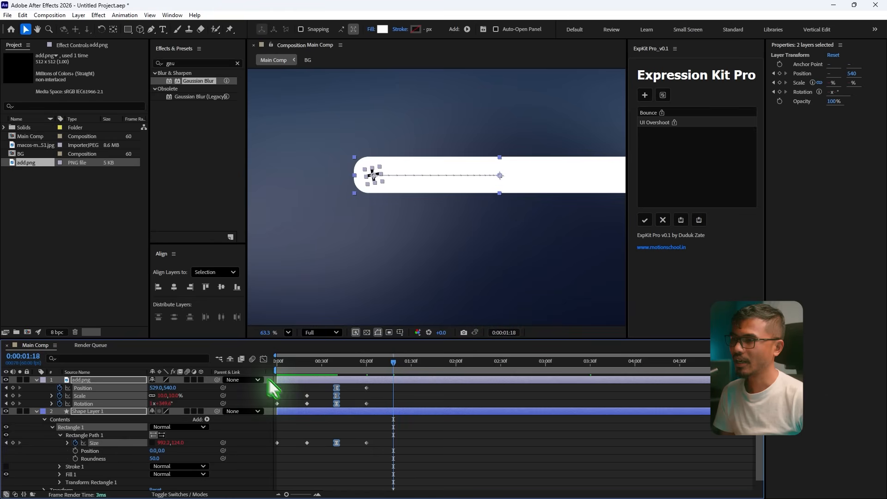
Step: In the speed graph, lengthen the outgoing ease of the 0:00:00:40 keyframes so the speed peaks near 0:00:01:00
left_click(264, 359)
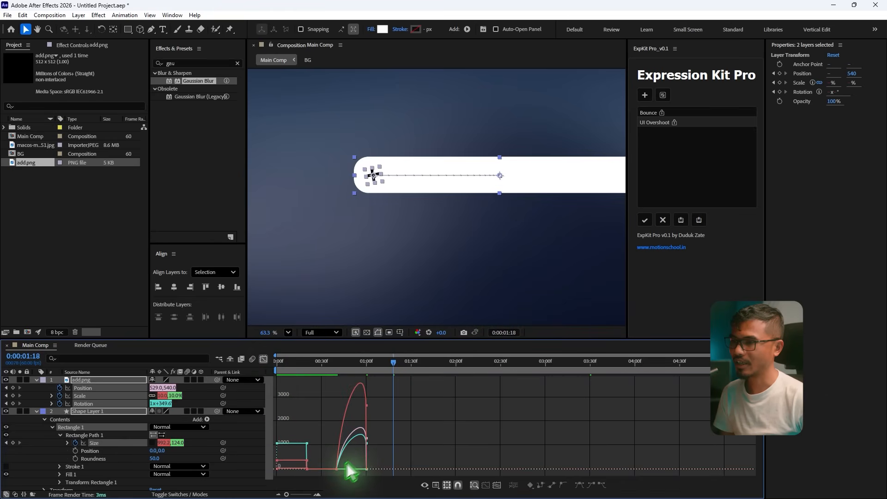
left_click_drag(323, 475, 346, 466)
scroll(329, 469, "up", 3)
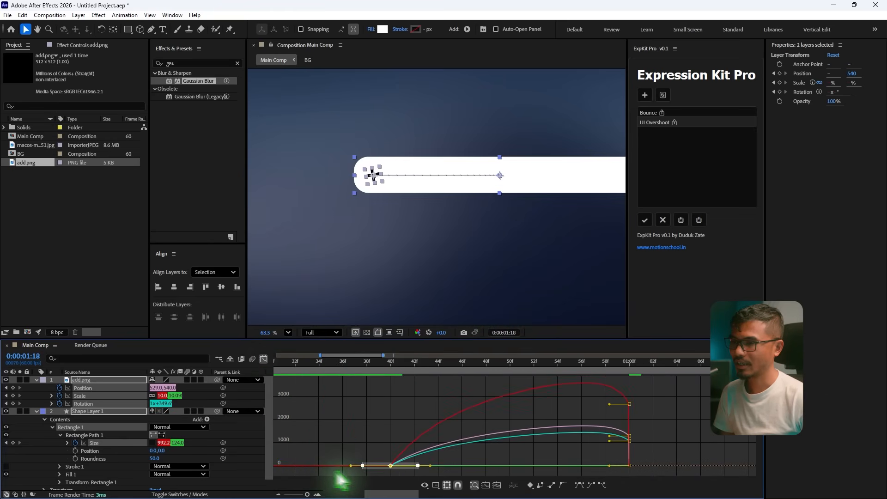
left_click_drag(429, 466, 482, 466)
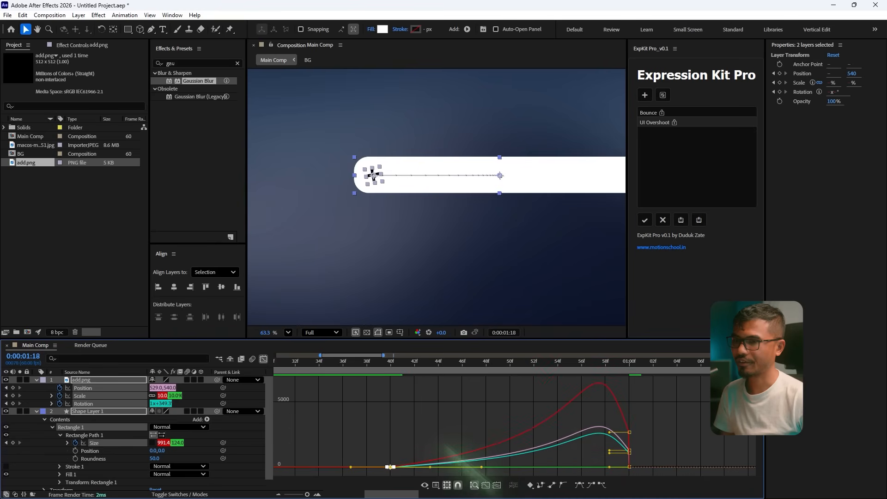
scroll(457, 445, "down", 2)
scroll(457, 442, "down", 3)
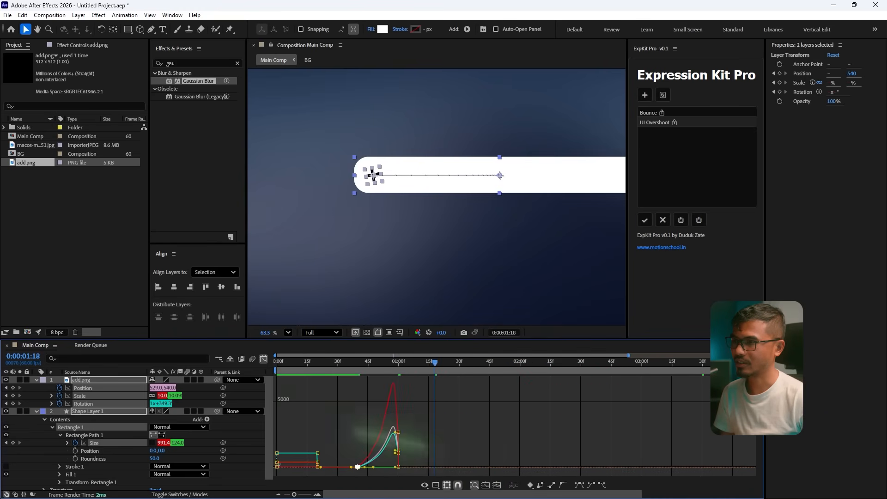
left_click(264, 359)
Step: Replay and scrub the eased animation, examining the pop-in keyframes and the eased keyframes at 0:00:00:40
left_click_drag(396, 364, 185, 417)
key("space")
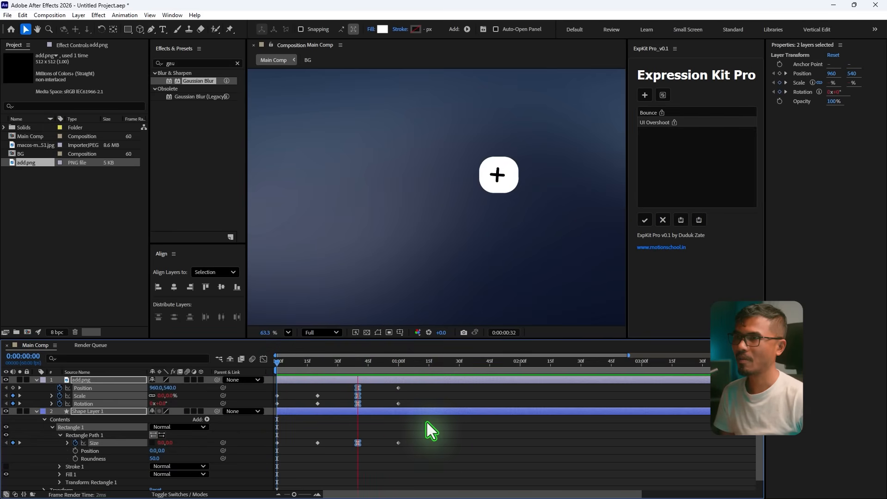
left_click_drag(380, 364, 397, 393)
left_click(440, 389)
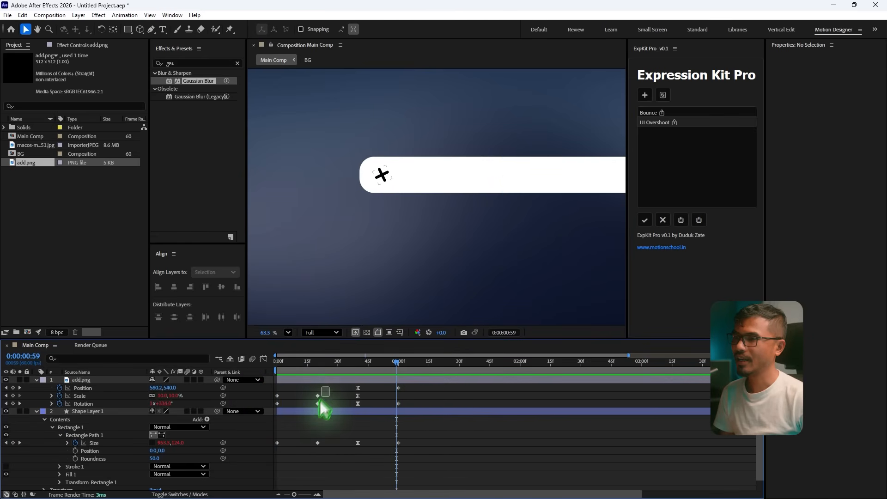
left_click_drag(326, 387, 257, 461)
left_click(414, 396)
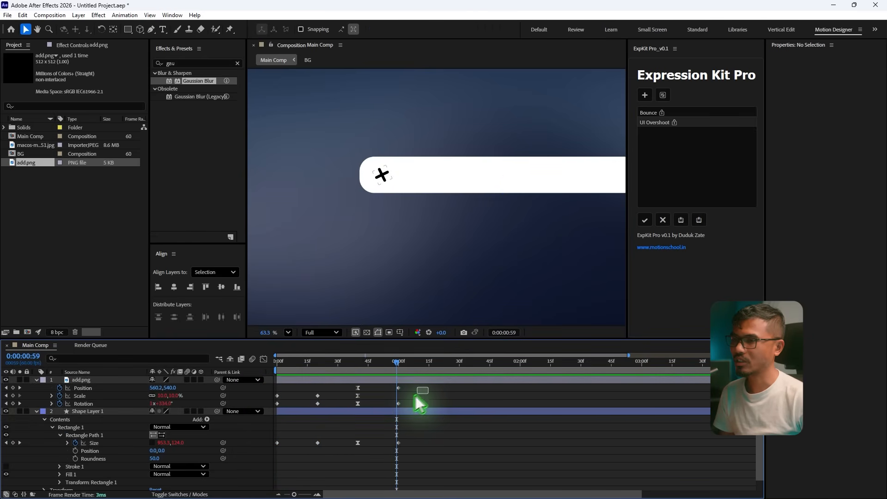
left_click_drag(344, 393, 258, 461)
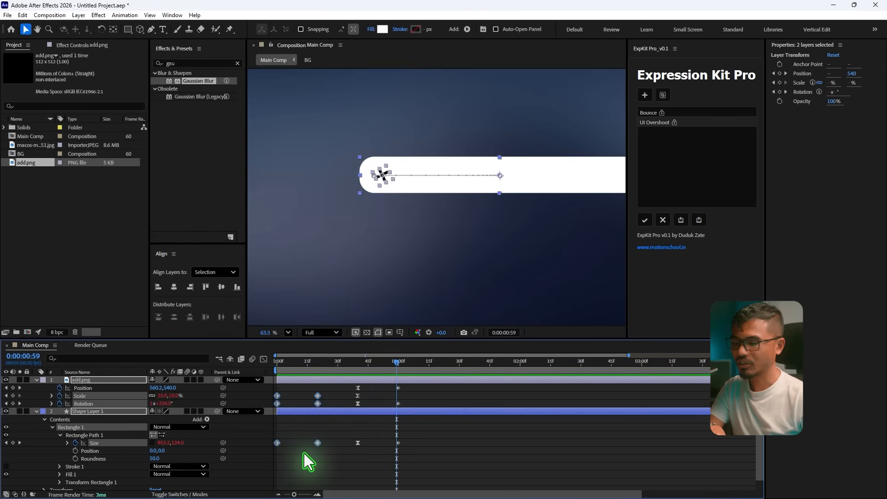
left_click(285, 361)
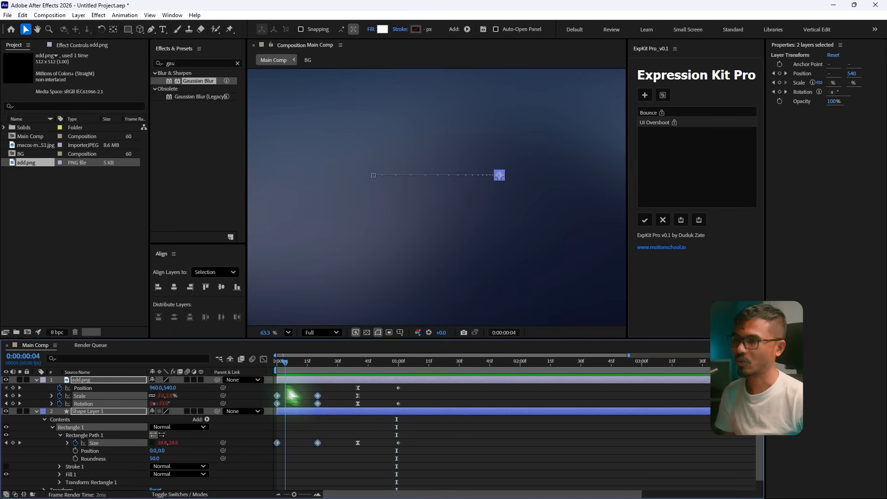
key("space")
key("space")
left_click_drag(370, 385, 351, 454)
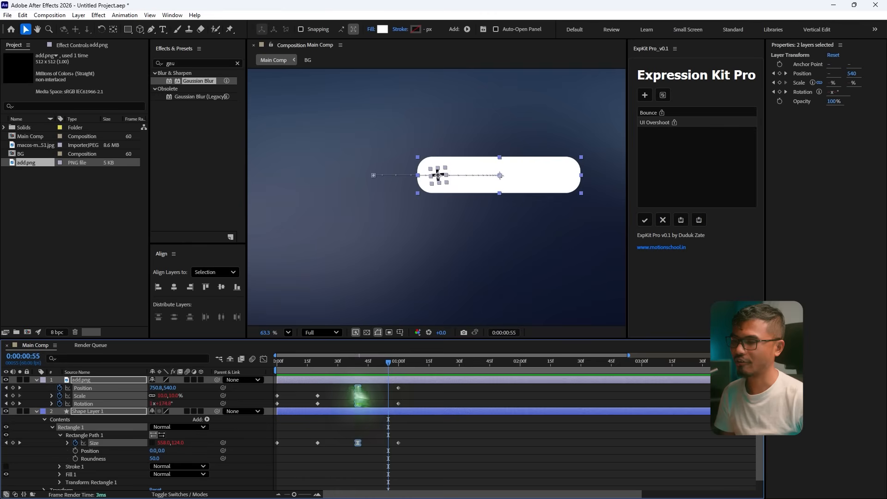
left_click(370, 428)
left_click_drag(292, 362, 415, 396)
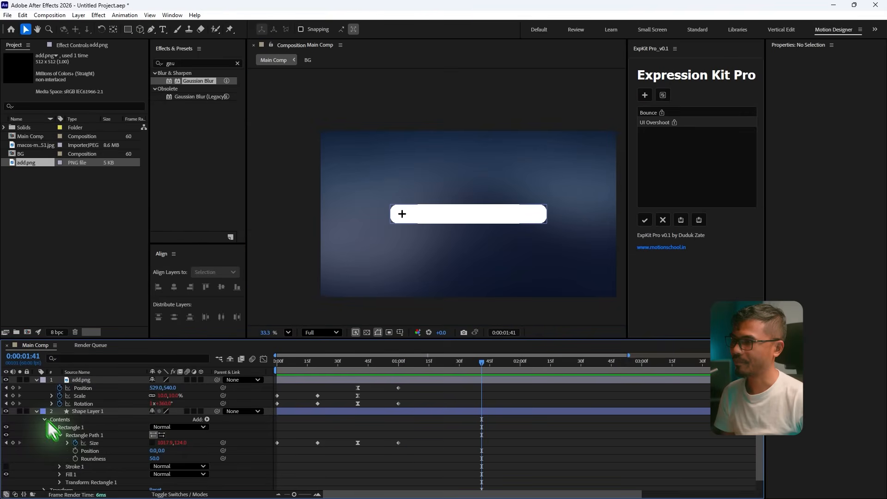
Step: Collapse the Shape Layer 1 and add.png properties and add a text layer reading "ask Anything" on the white bar
left_click(36, 412)
left_click(36, 381)
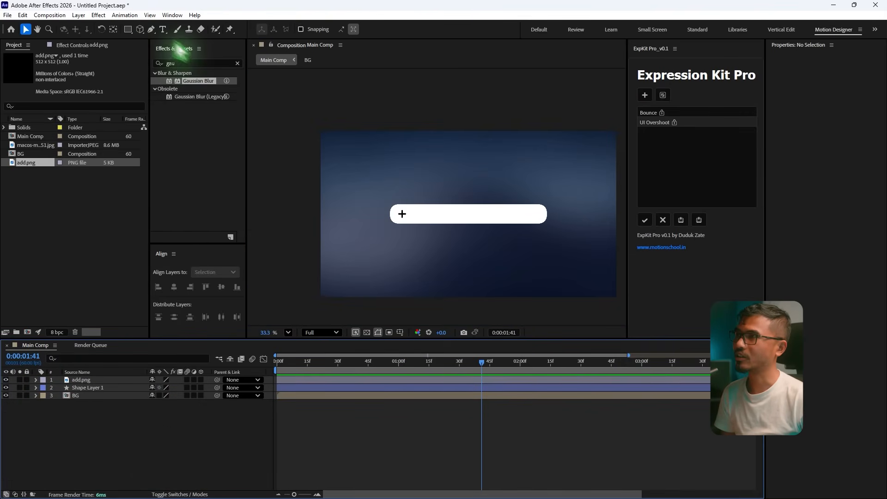
left_click(162, 29)
left_click(421, 217)
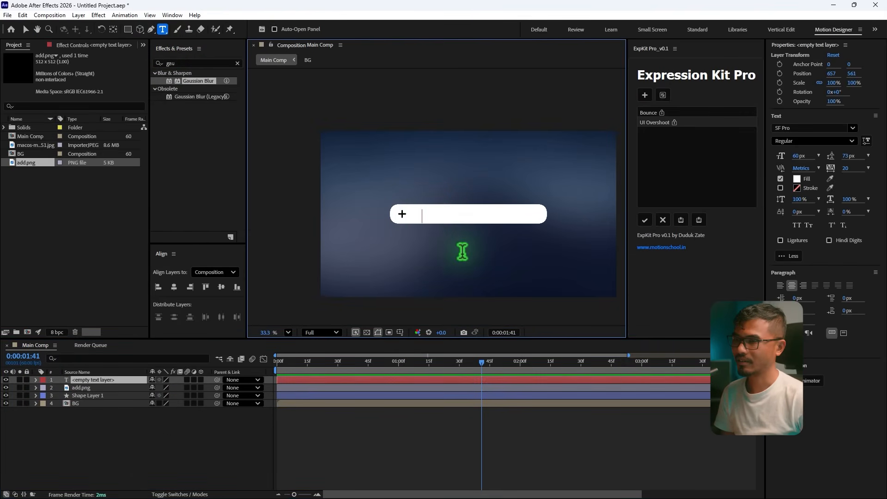
type("ask")
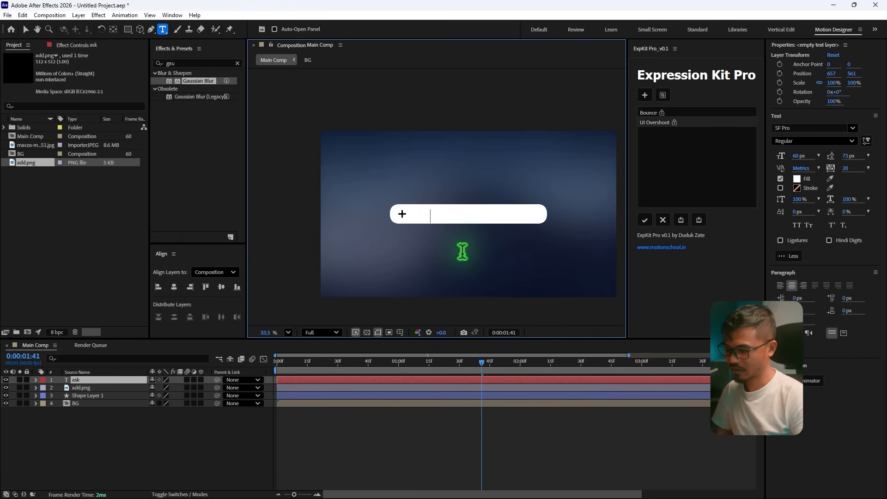
type(" Anything")
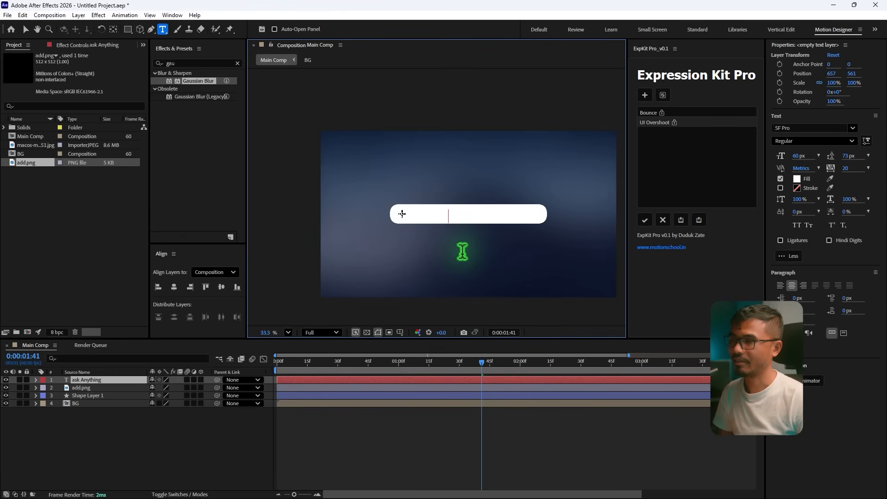
left_click(26, 29)
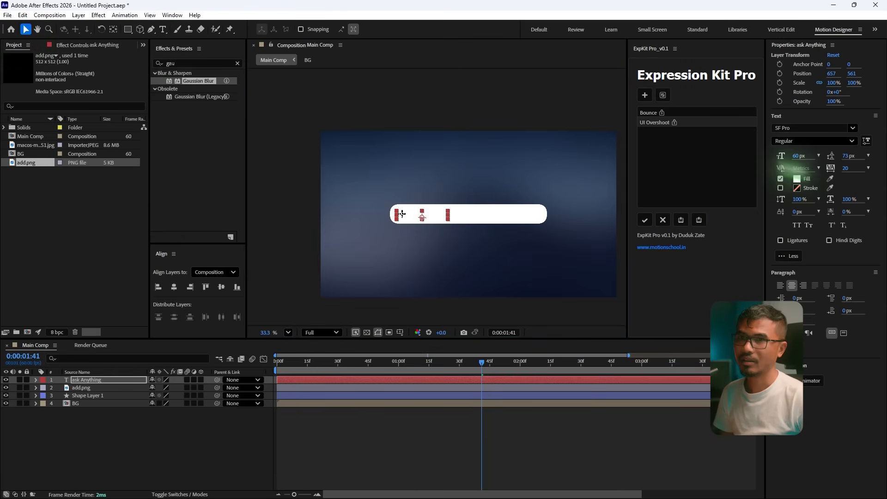
Step: Set the fill colour of the "ask Anything" text to black
left_click(796, 179)
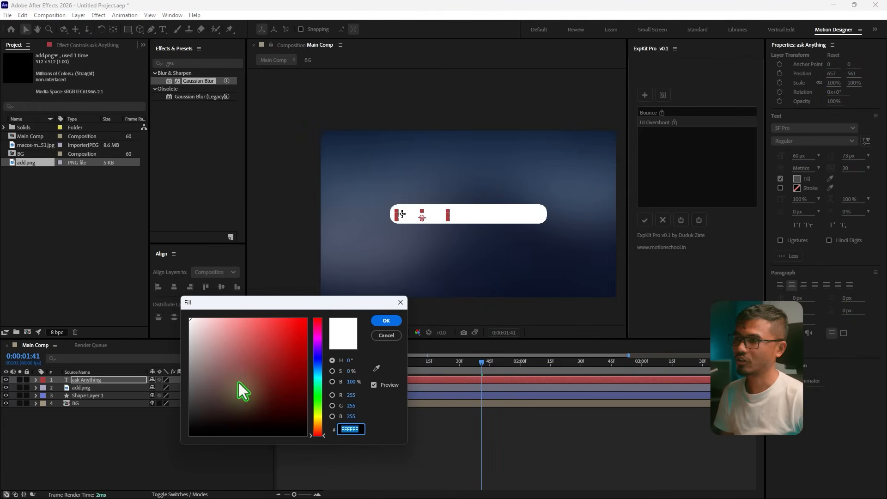
left_click_drag(241, 391, 111, 468)
left_click(386, 321)
scroll(420, 228, "up", 3)
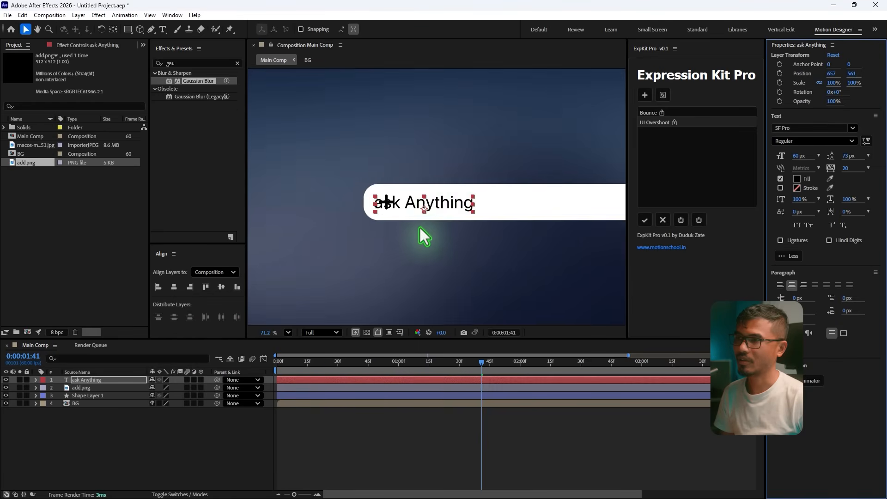
Step: Move the "ask Anything" text beside the plus icon and append "..." so it reads "ask Anything..."
left_click_drag(467, 209, 497, 202)
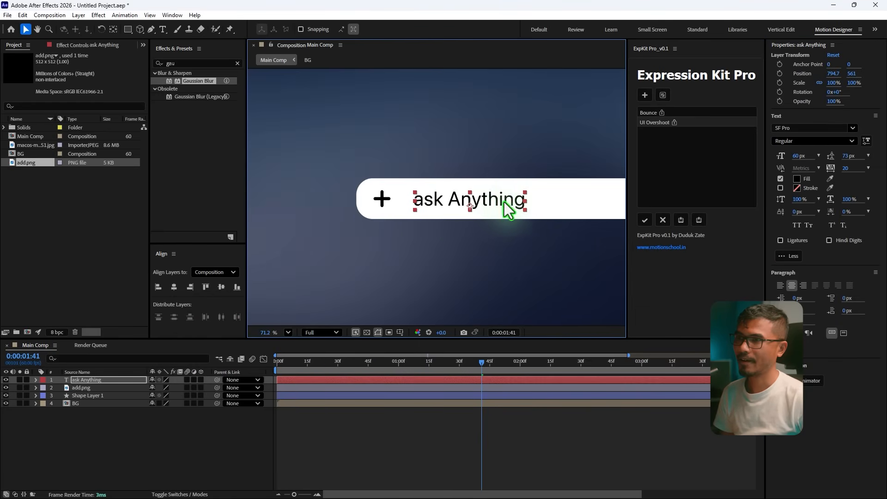
double_click(508, 210)
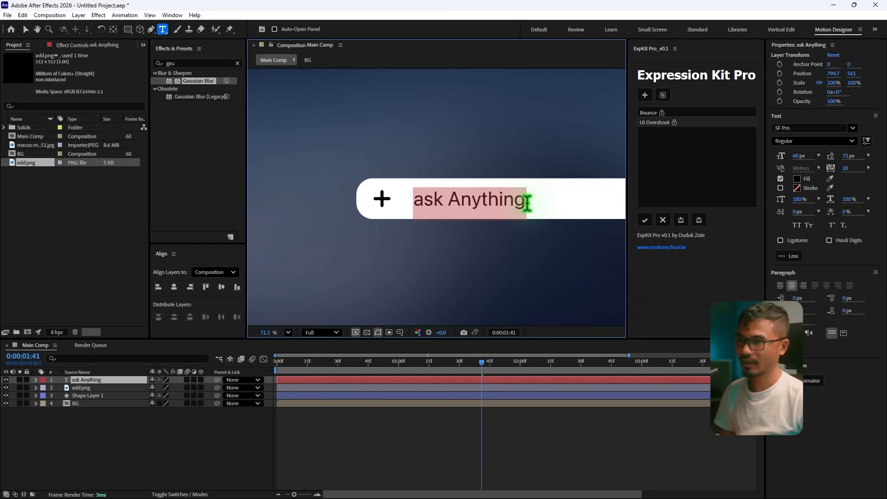
left_click(527, 203)
type("...")
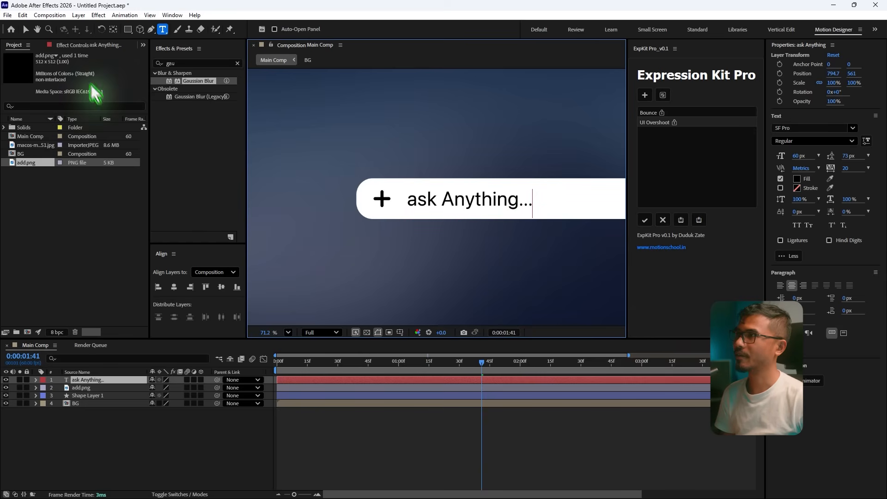
left_click(25, 29)
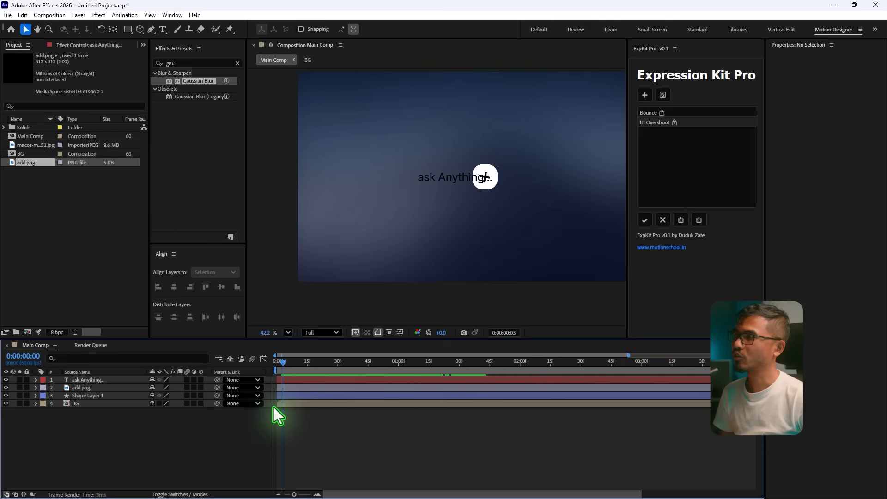
Step: At 0:00:01:29, show the rulers, place horizontal guides at the top and baseline of the text, and hide the rulers
left_click_drag(273, 407, 445, 416)
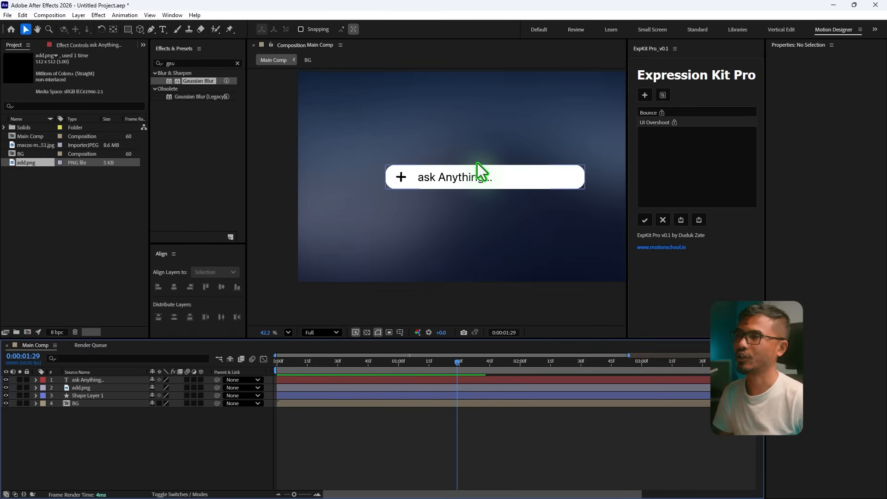
scroll(477, 163, "up", 5)
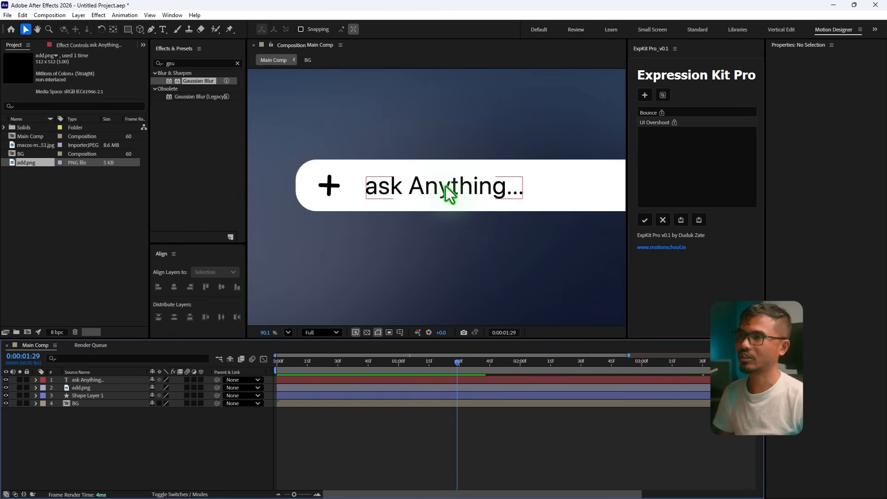
key("ctrl+r")
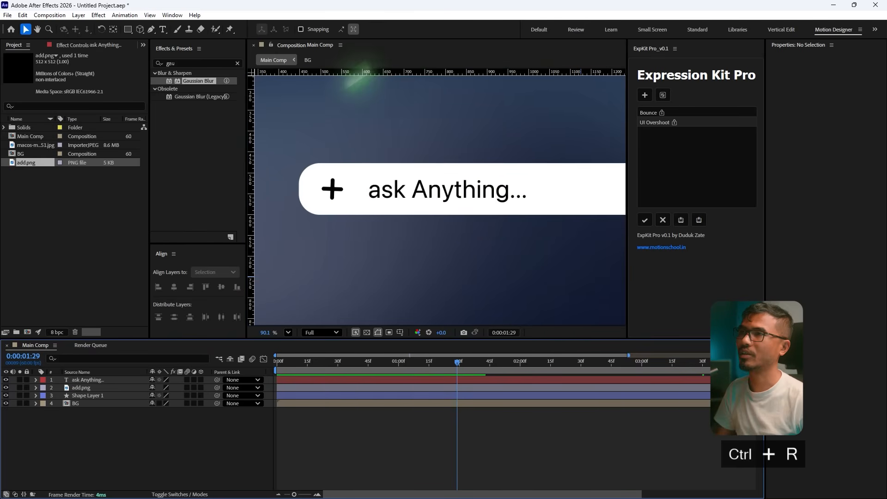
left_click_drag(425, 74, 447, 180)
scroll(447, 180, "up", 5)
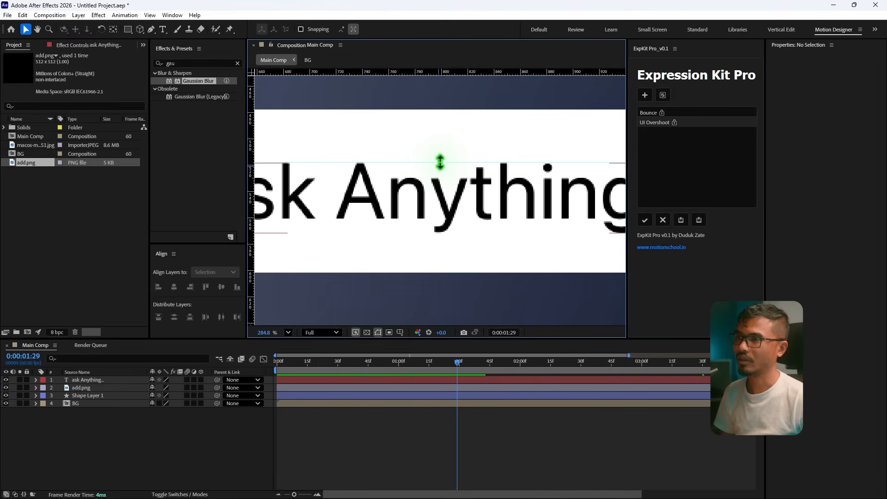
scroll(425, 180, "down", 4)
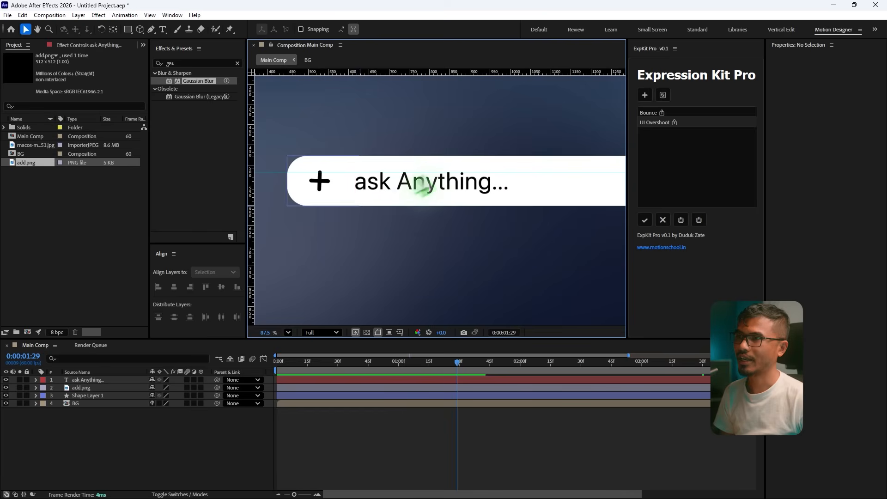
left_click_drag(403, 74, 411, 237)
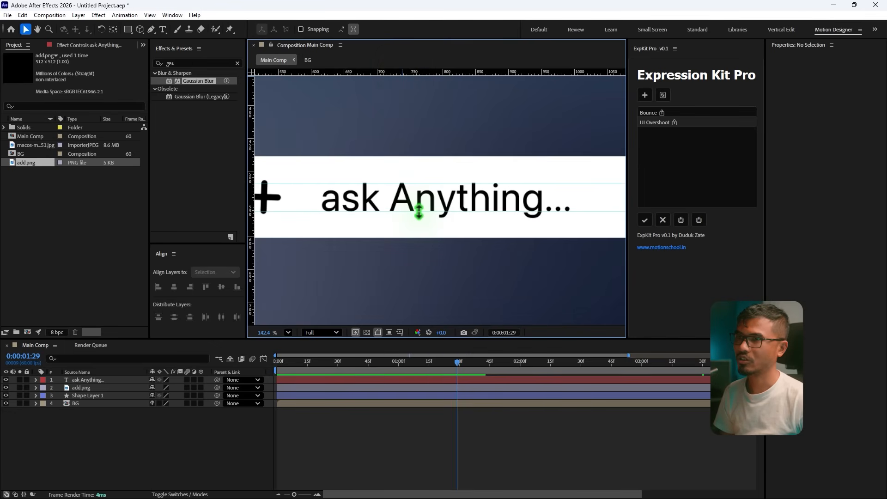
scroll(447, 198, "down", 4)
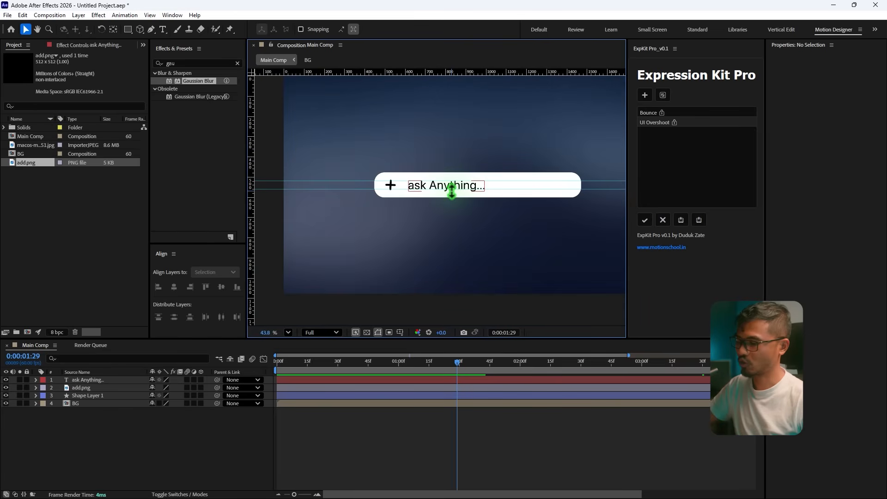
key("ctrl+r")
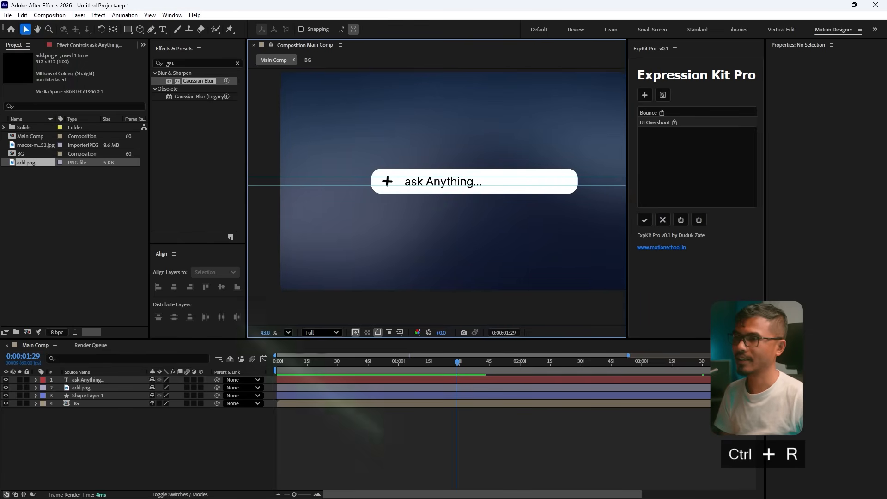
Step: Add a Position text animator to the "ask Anything..." layer
left_click(36, 380)
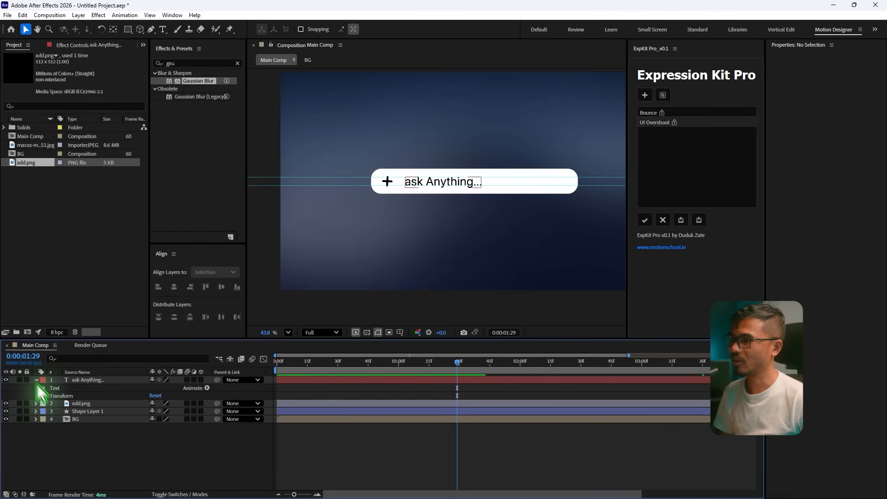
left_click(207, 388)
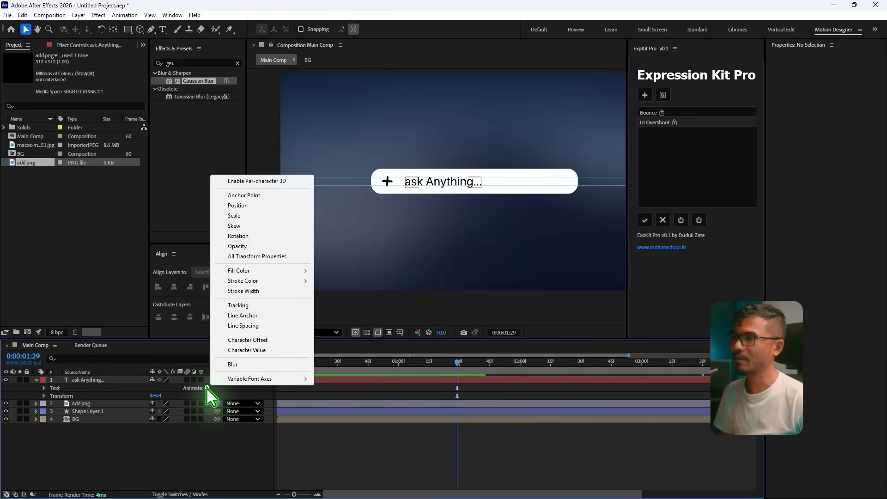
left_click(254, 205)
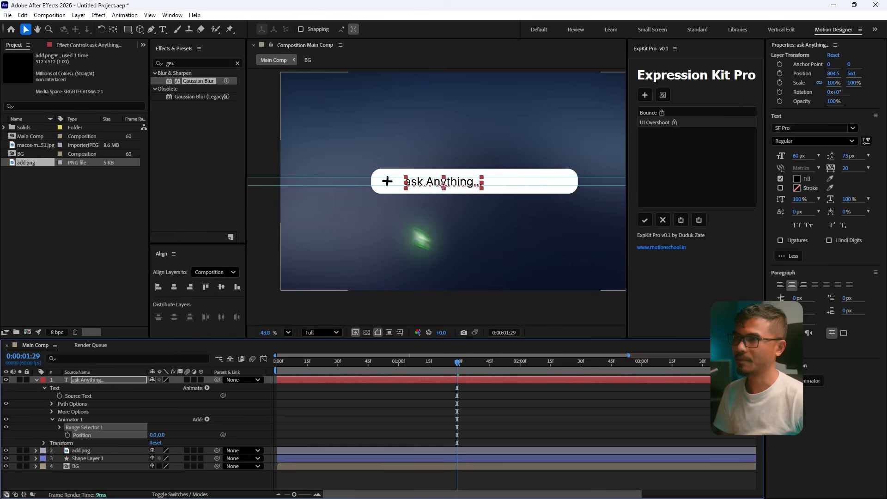
Step: Set the text animator's Position to 0, 150 so the text drops below the white bar
scroll(381, 204, "up", 2)
scroll(381, 203, "up", 2)
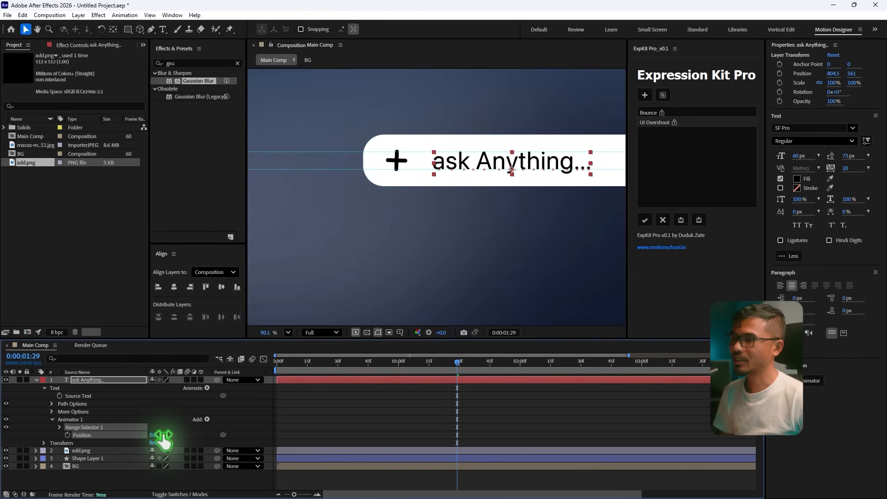
left_click_drag(162, 435, 194, 452)
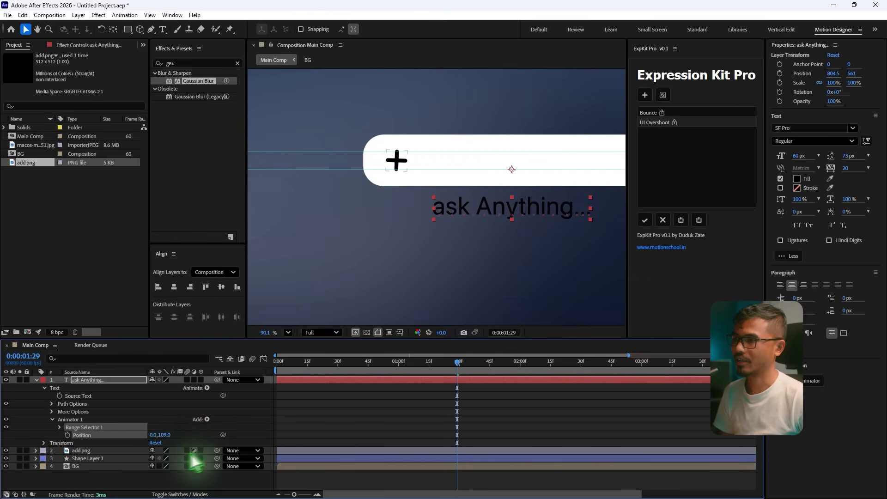
left_click(166, 435)
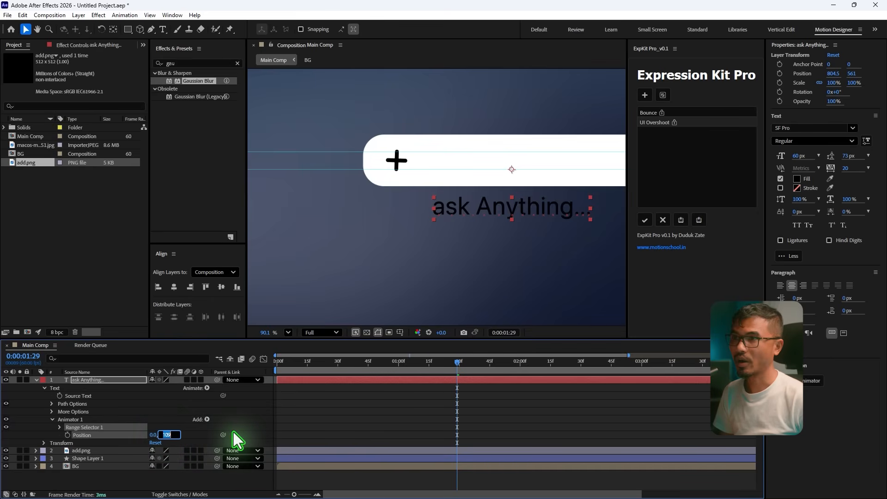
type("100")
key("Return")
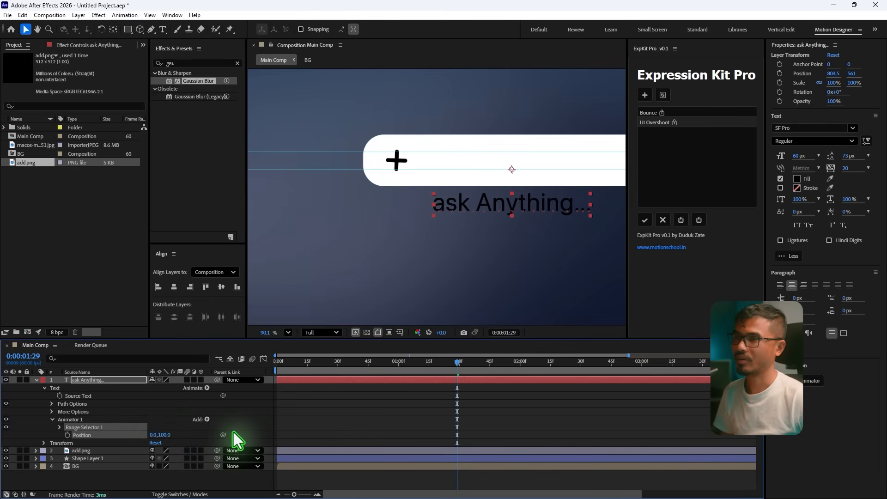
left_click(165, 435)
type("150")
key("Return")
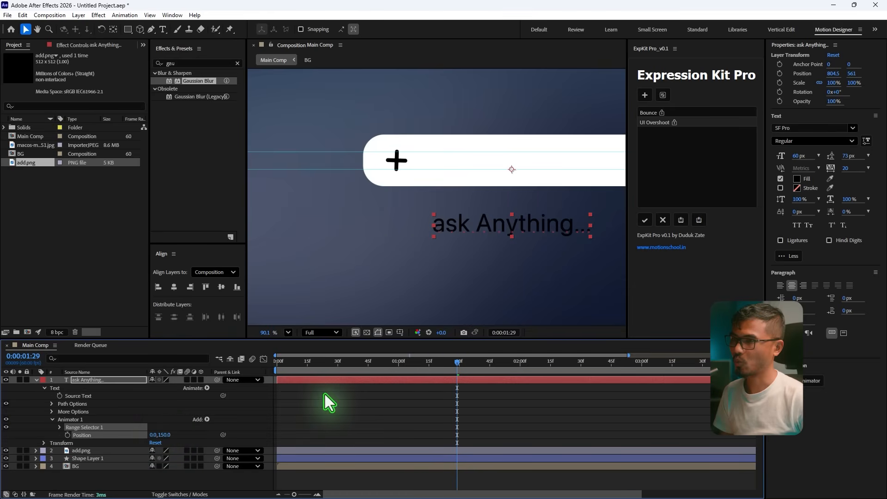
Step: Set Range Selector 1's Shape to Ramp Up and its Offset to -100%
left_click(59, 427)
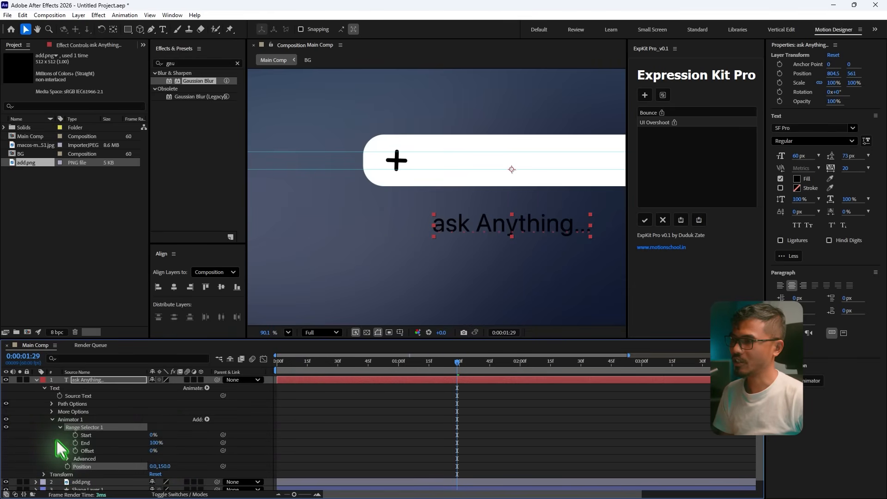
scroll(222, 443, "down", 2)
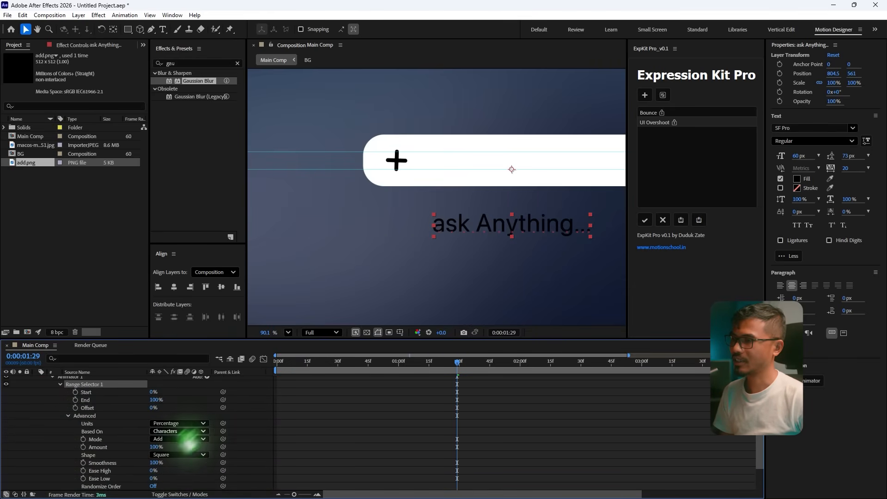
left_click(174, 455)
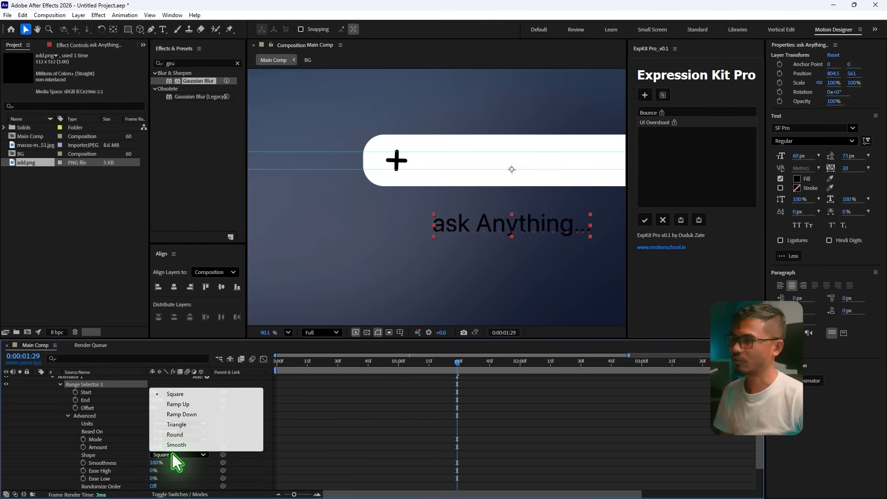
left_click(200, 405)
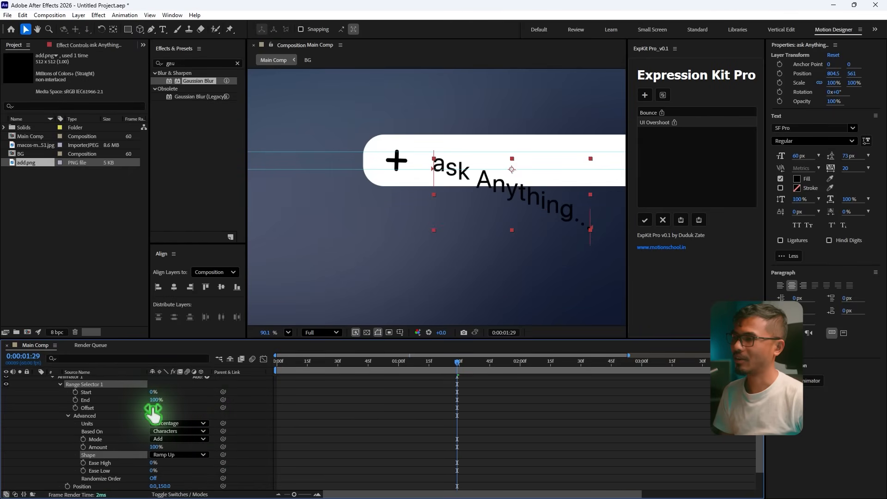
left_click_drag(152, 409, 65, 413)
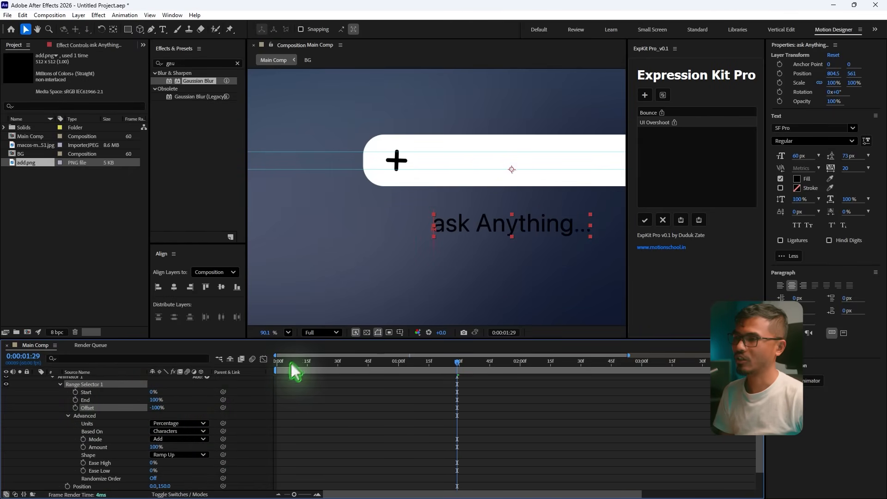
Step: Keyframe the range selector's Offset at -100% at 0:00:00:56 and 100% at 0:00:01:26, and preview the text rise
left_click_drag(291, 364, 390, 380)
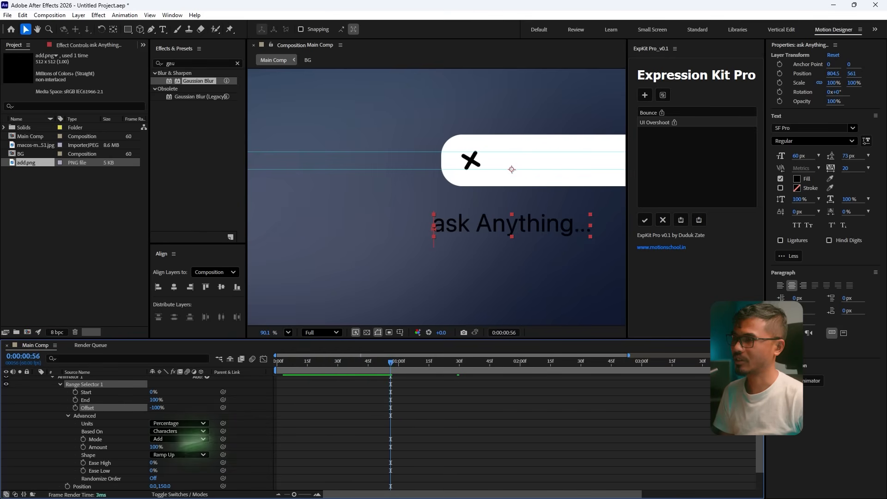
left_click(75, 408)
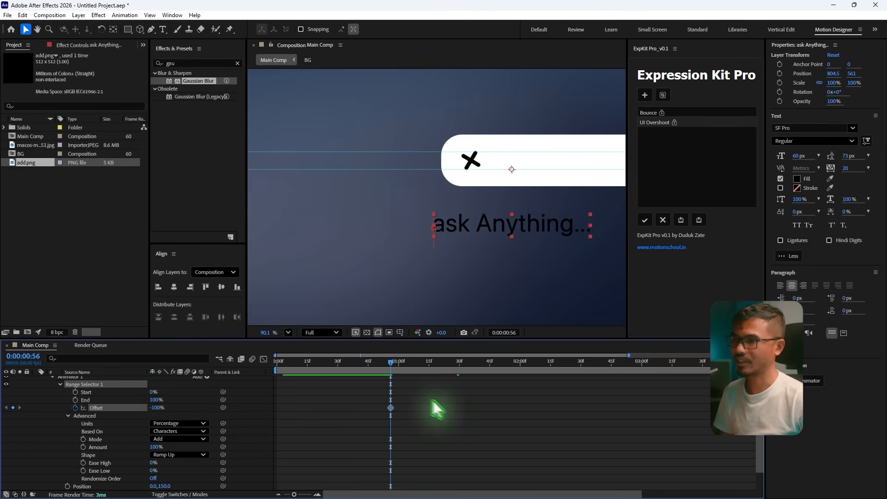
left_click_drag(395, 365, 392, 389)
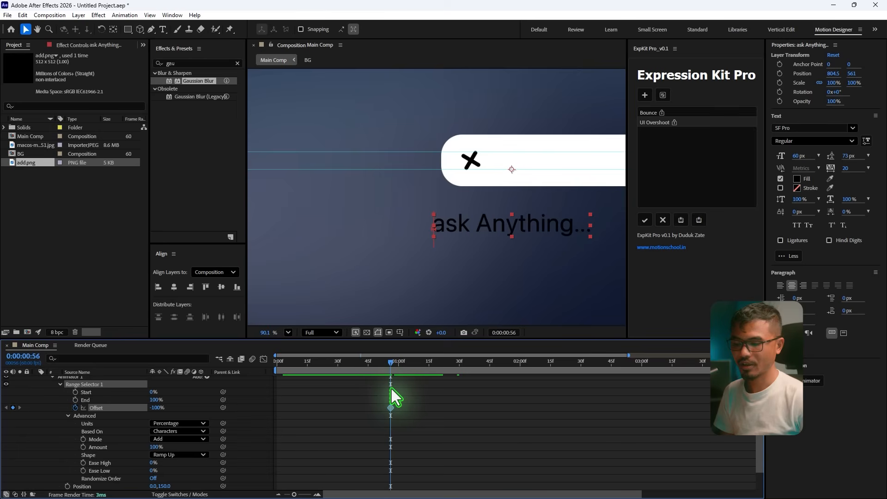
key("space")
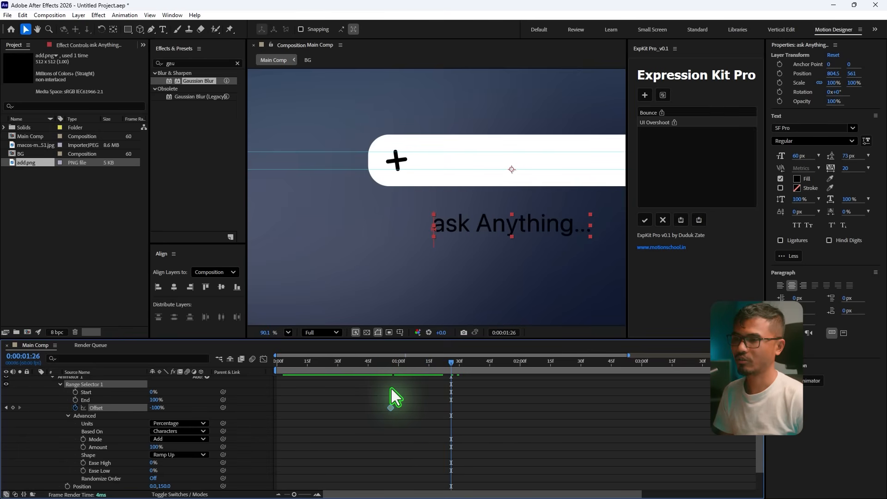
left_click_drag(157, 408, 401, 410)
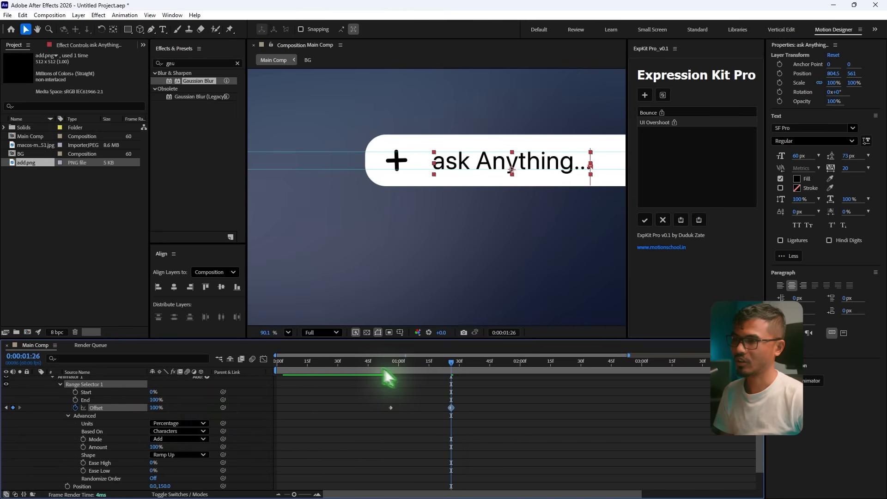
left_click_drag(388, 376, 451, 384)
key("space")
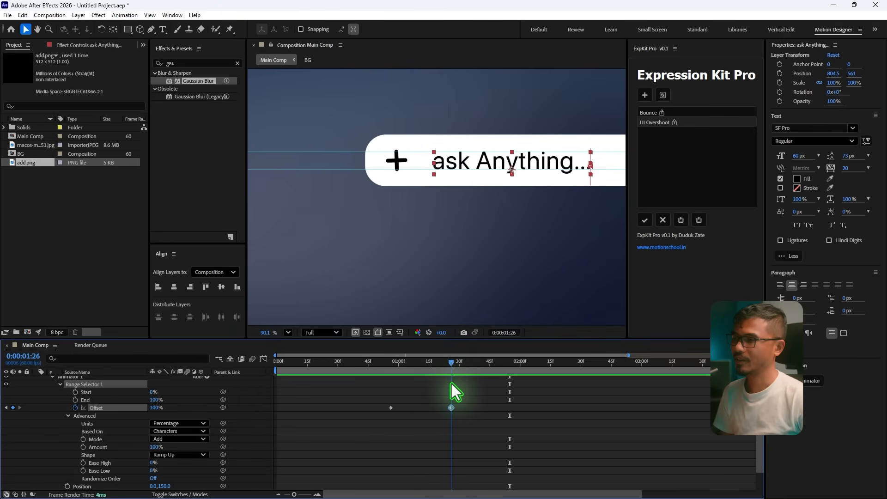
Step: Set the range selector's Ease Low to 100%
left_click(152, 471)
type("100")
key("Return")
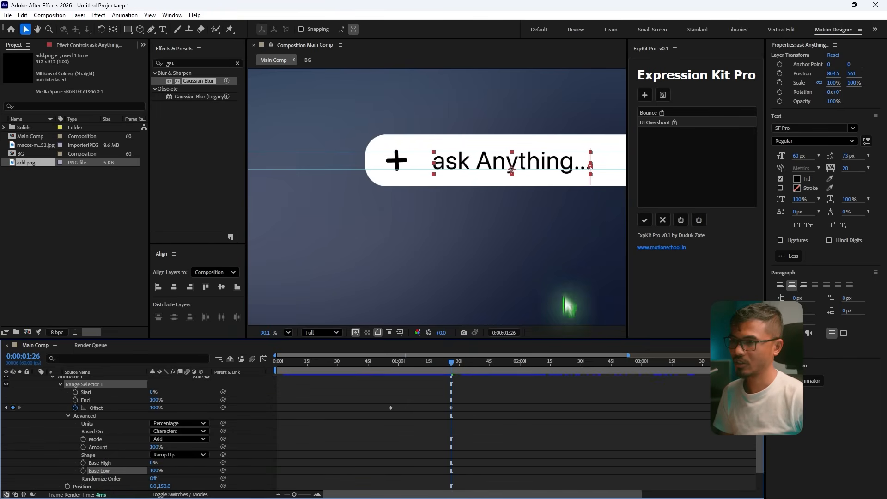
Step: Replay the text reveal from 0:00:00:52 and collapse the Range Selector 1 and Animator 1 properties
left_click(382, 364)
key("space")
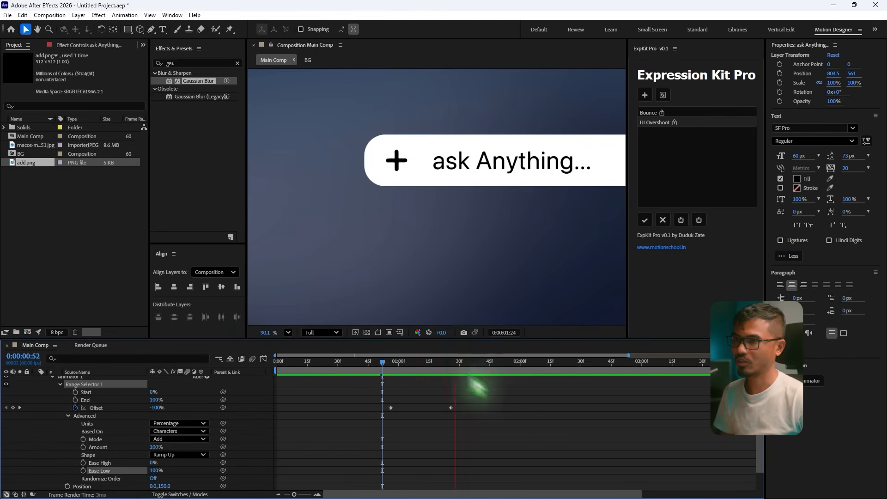
key("space")
key("space")
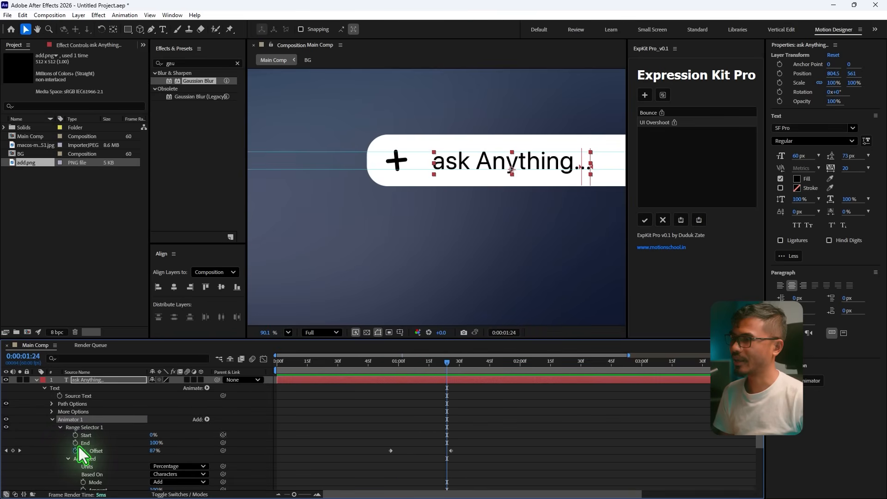
left_click(60, 427)
left_click(52, 419)
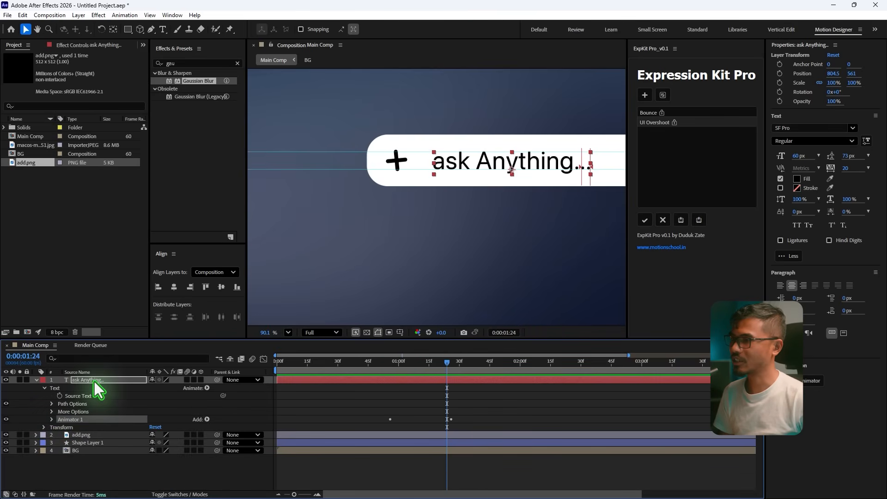
Step: Add a second text animator with the Position property to the "ask Anything..." layer
left_click(94, 380)
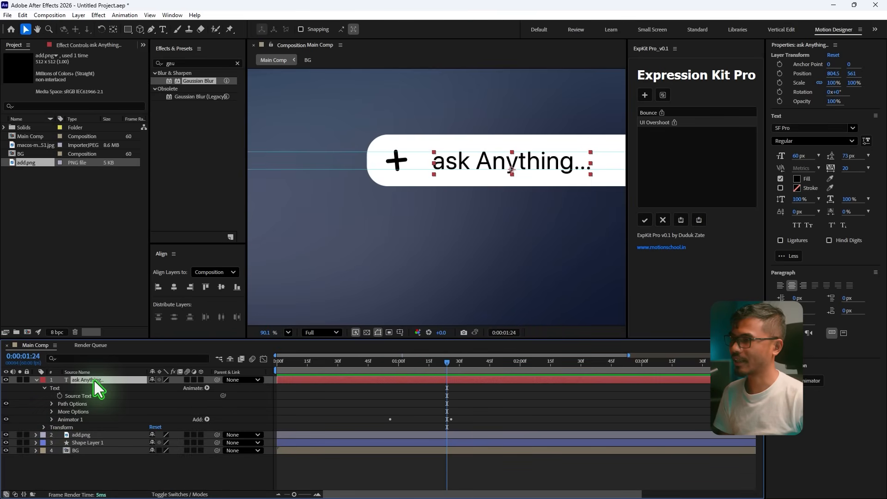
left_click(206, 388)
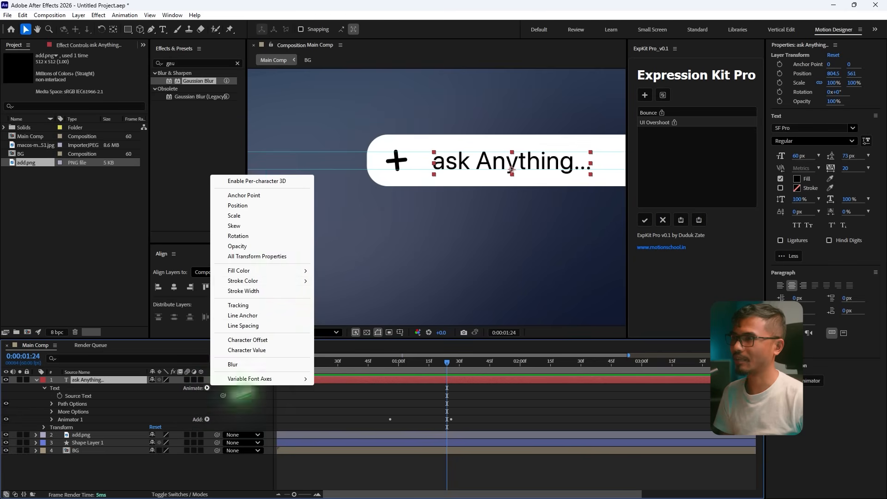
left_click(265, 209)
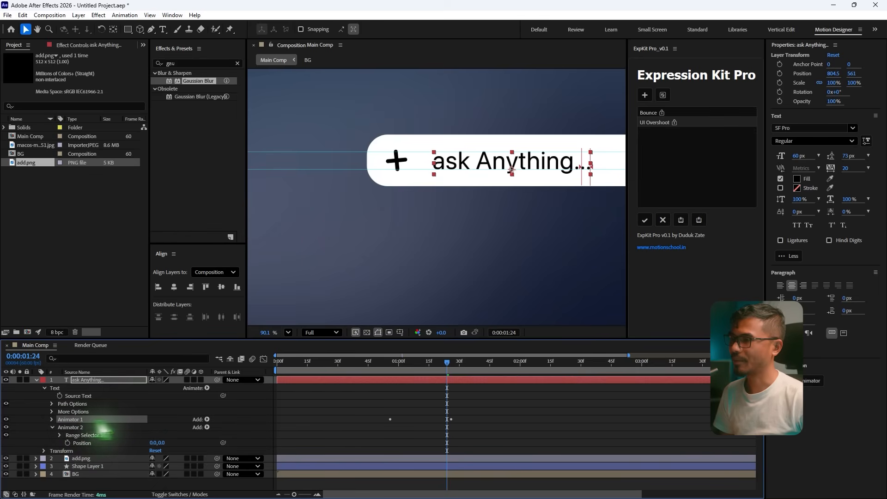
left_click(81, 427)
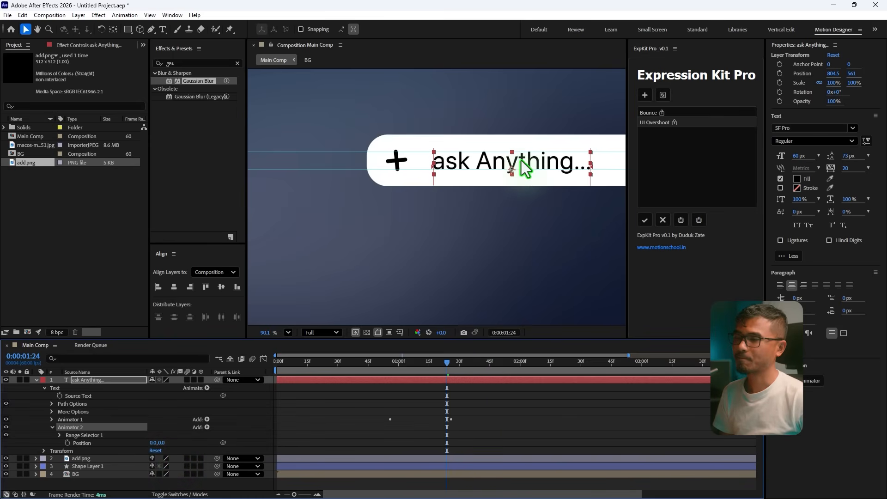
Step: Set Animator 2's Position to 0.0, -26.0 with the time at 0:00:01:31
left_click(37, 29)
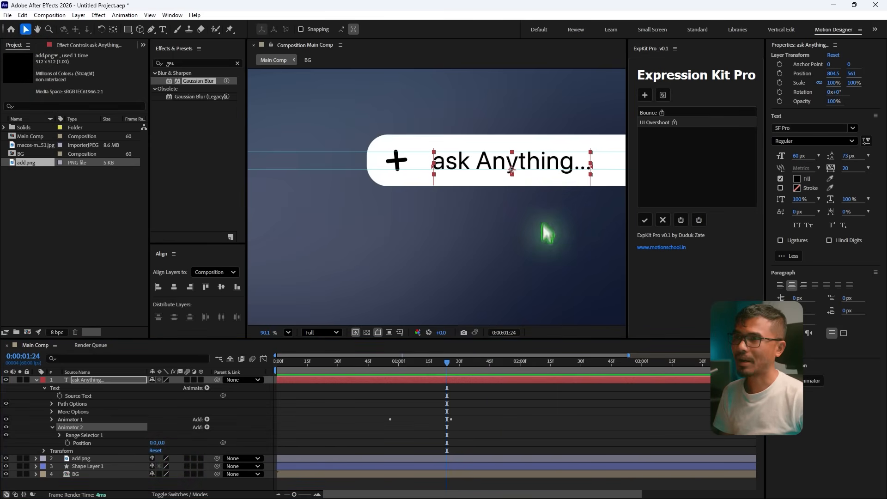
left_click_drag(541, 219, 509, 242)
key("v")
scroll(507, 213, "up", 3)
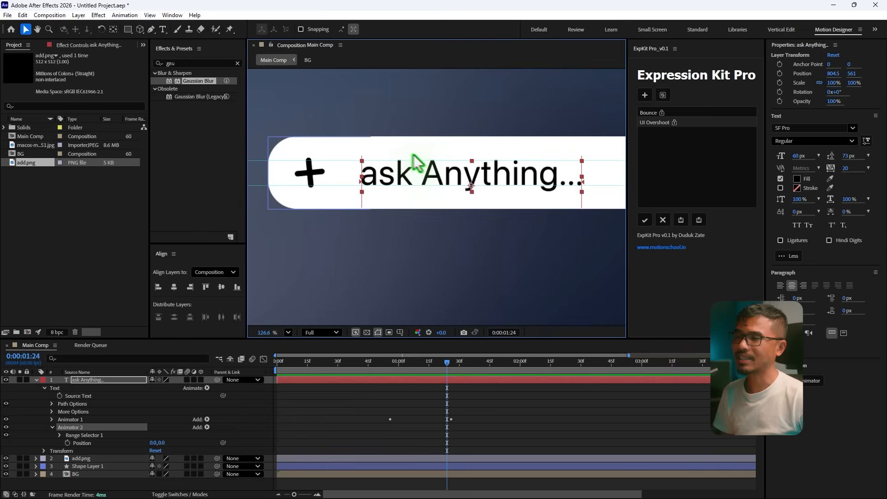
scroll(413, 154, "up", 6)
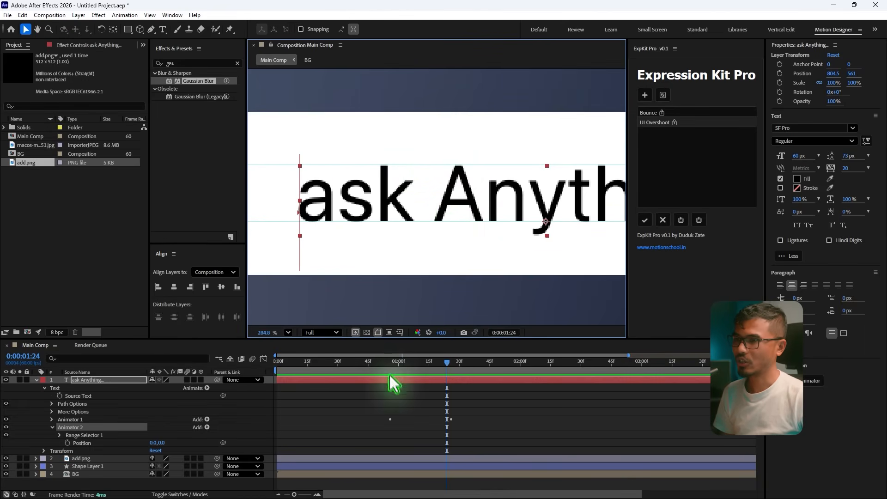
left_click_drag(391, 375, 437, 439)
left_click_drag(448, 363, 461, 414)
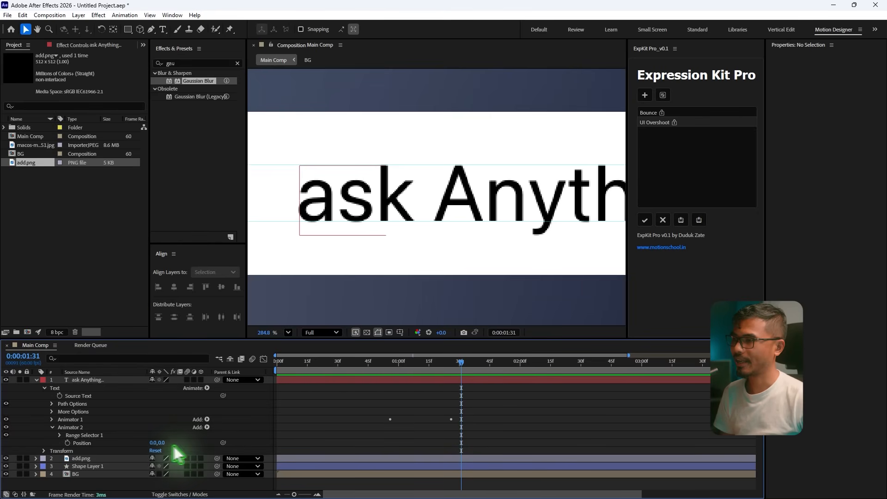
left_click_drag(162, 446, 147, 448)
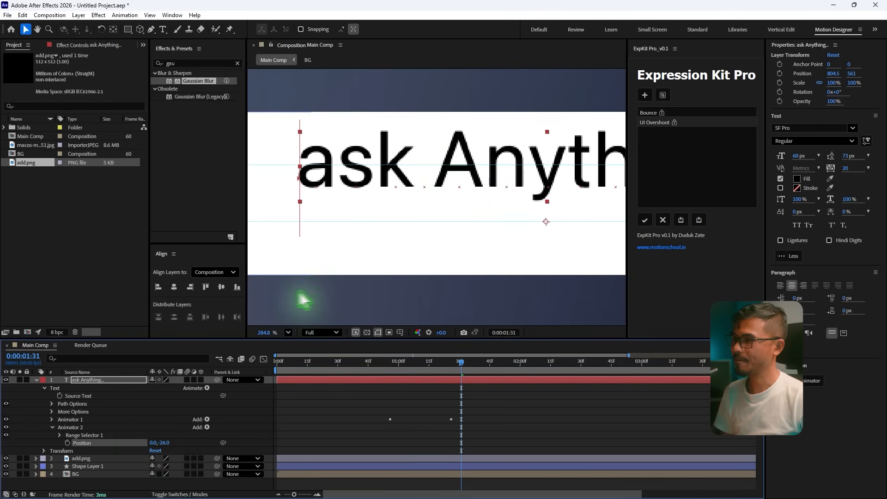
Step: Set the Shape of Animator 2's range selector to Ramp Up
left_click(60, 436)
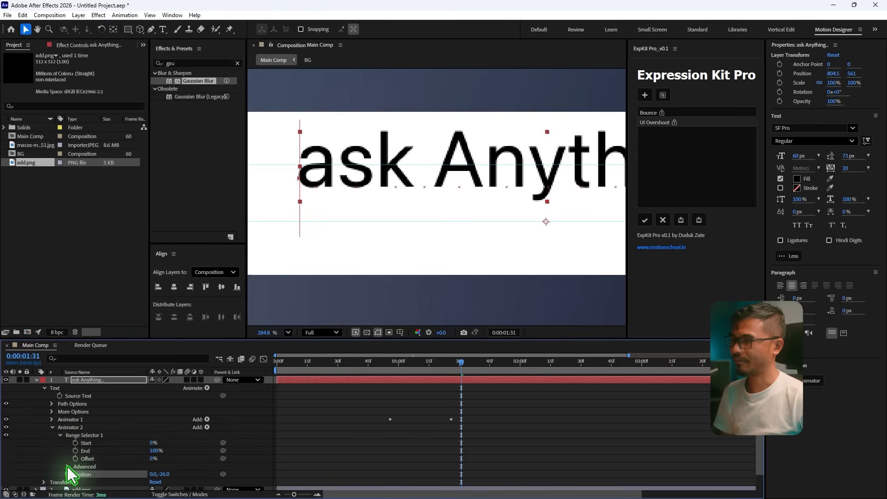
left_click(68, 467)
left_click(177, 455)
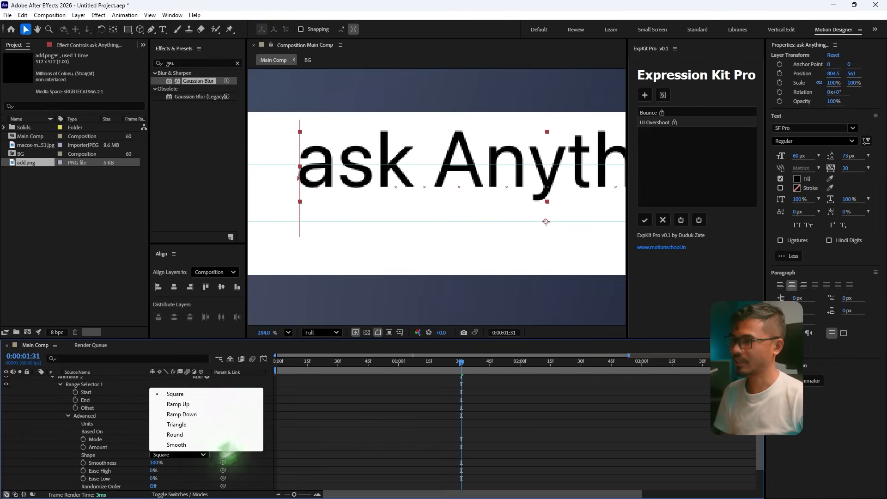
left_click(197, 405)
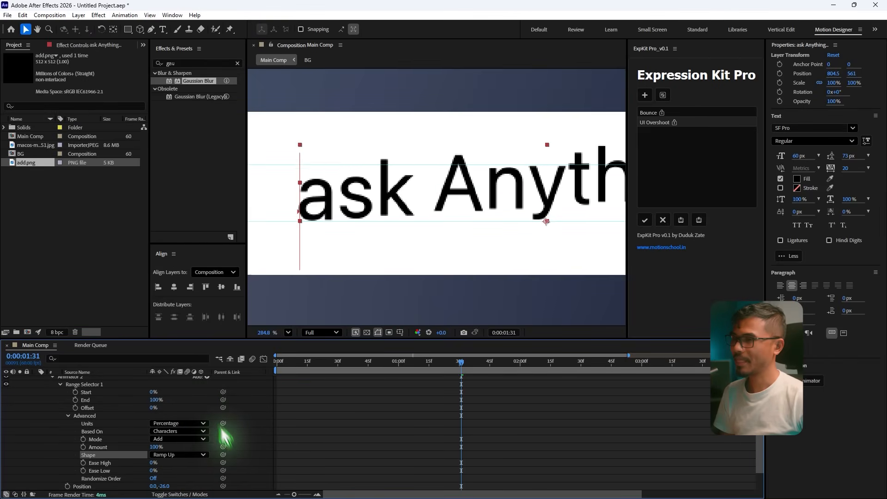
Step: Keyframe Animator 2's range selector Offset at -100% at 0:00:01:26 and 100% at 0:00:01:56
scroll(457, 430, "up", 5)
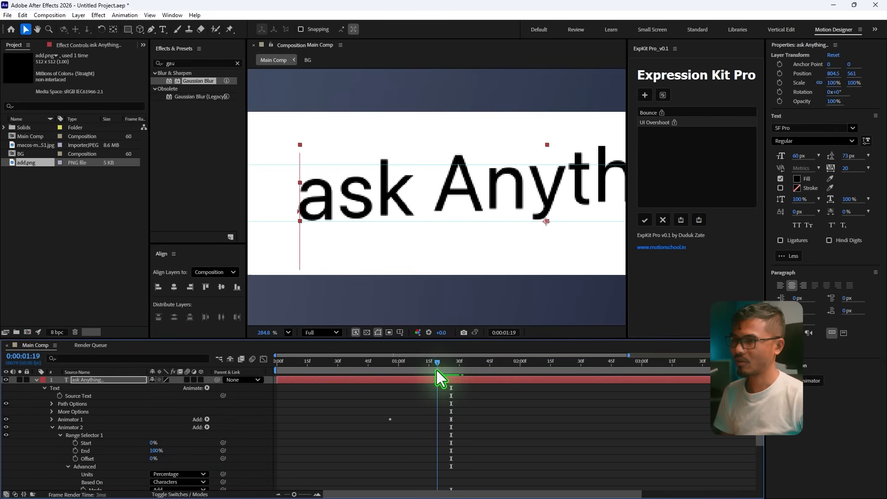
left_click_drag(436, 370, 451, 373)
left_click(480, 406)
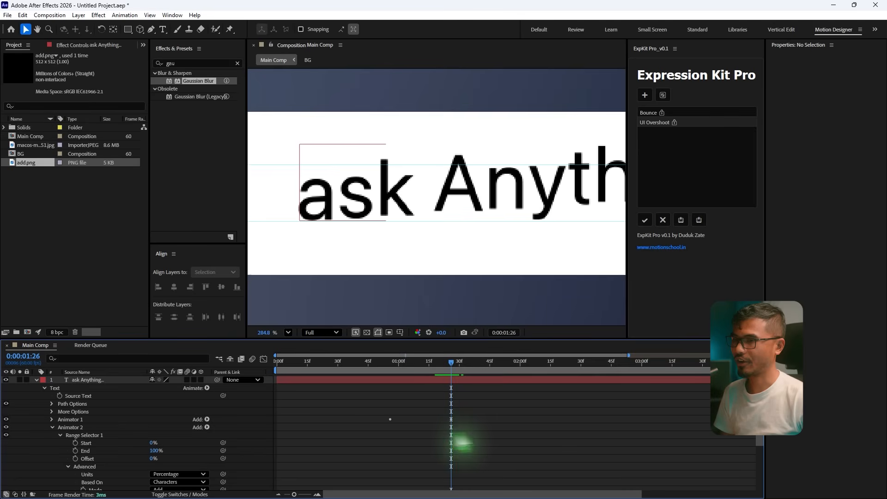
left_click_drag(155, 458, 52, 471)
left_click(75, 458)
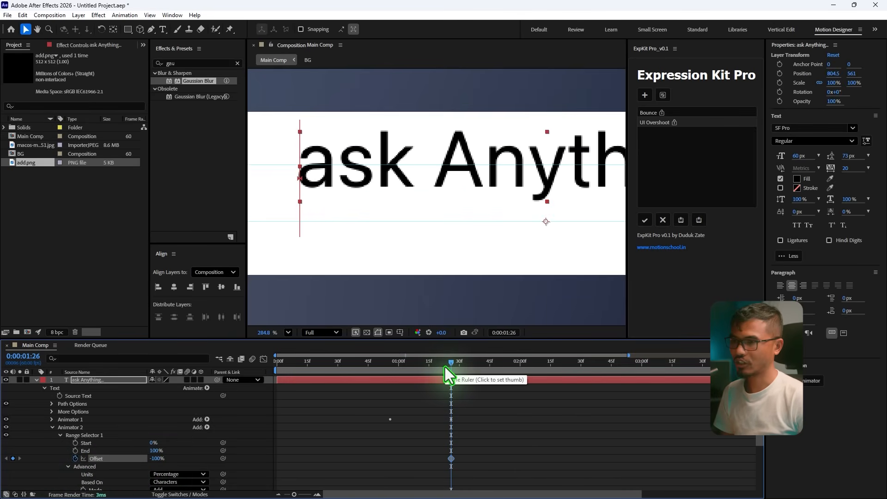
key("space")
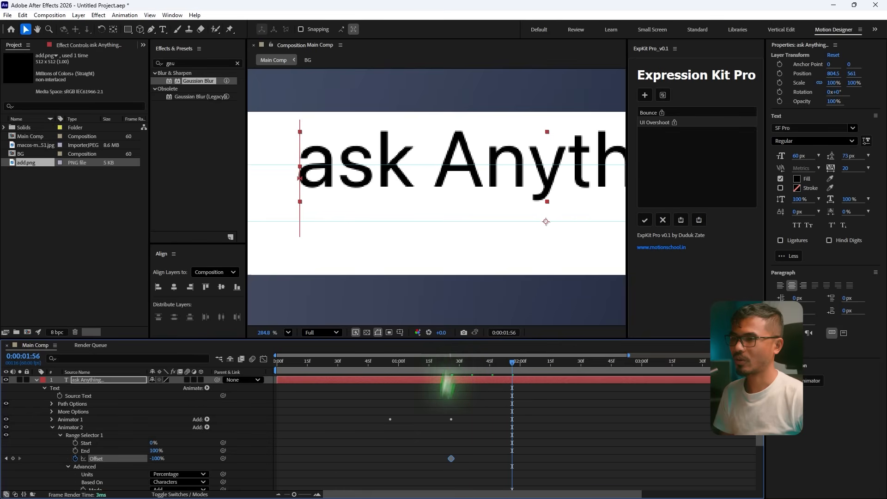
left_click_drag(367, 412, 466, 428)
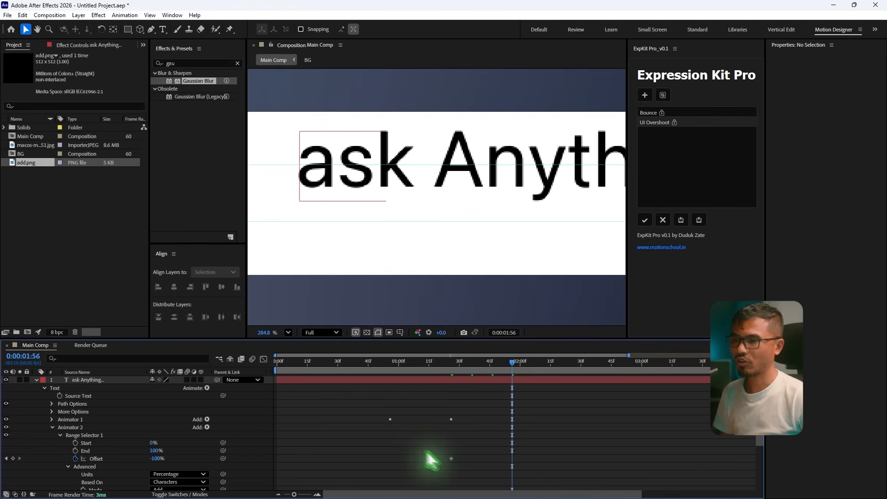
left_click_drag(155, 459, 445, 463)
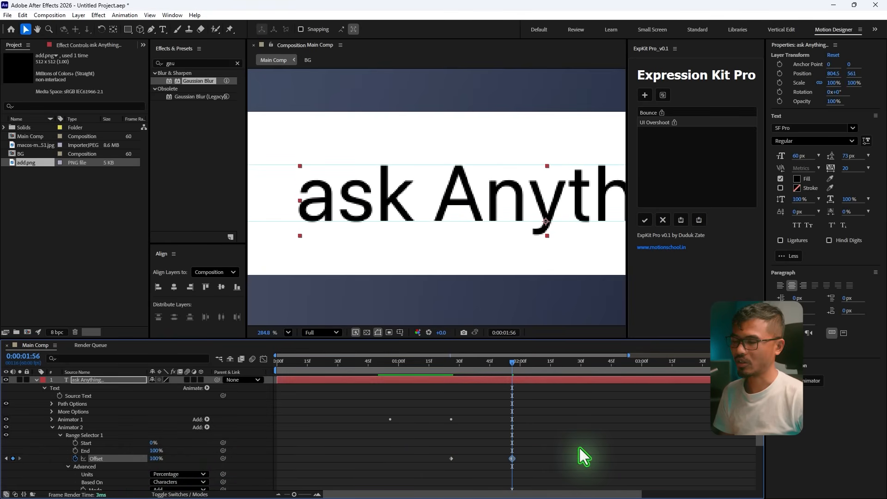
Step: Set both Ease High and Ease Low of Animator 2's range selector to 50%
left_click_drag(629, 405, 353, 498)
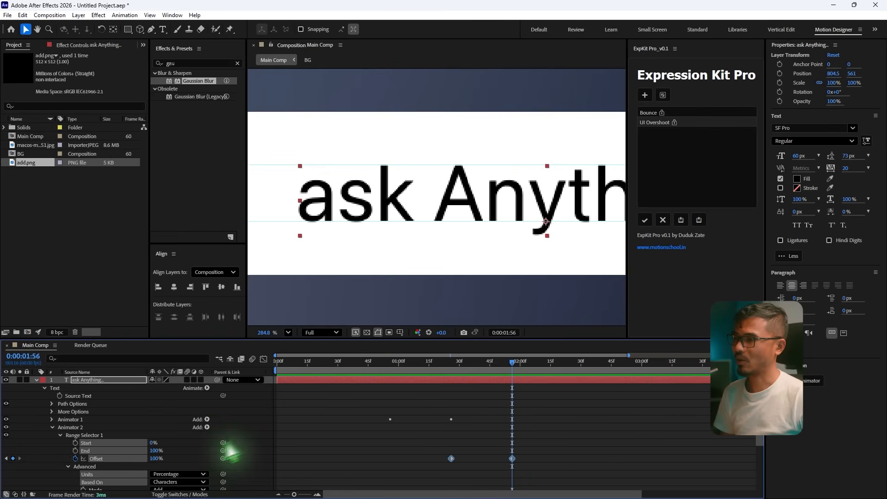
scroll(249, 441, "down", 3)
scroll(271, 438, "down", 2)
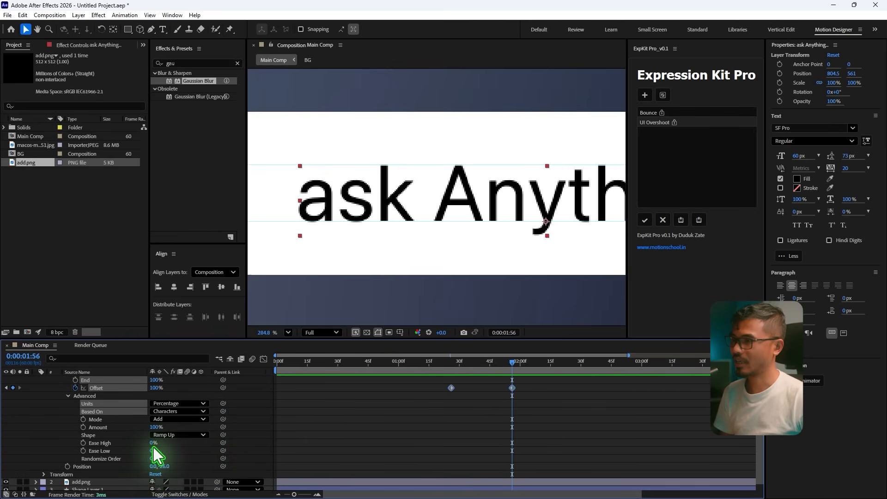
left_click(152, 443)
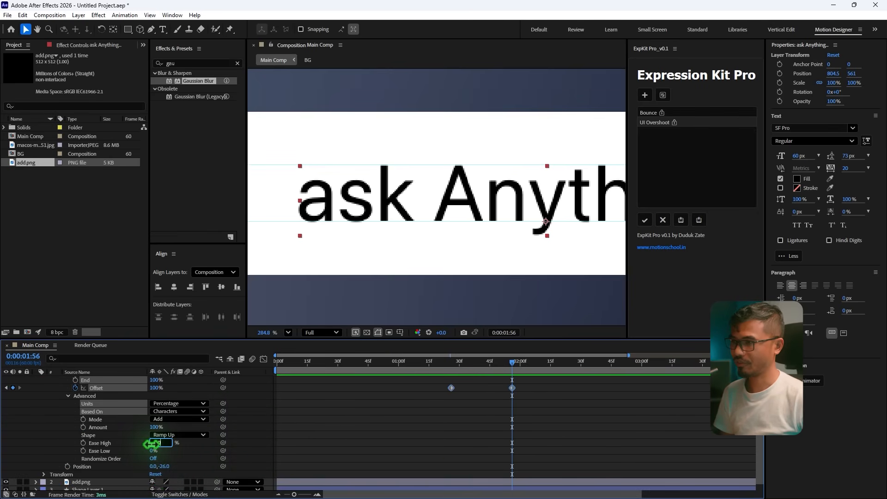
type("50")
key("Return")
left_click(152, 451)
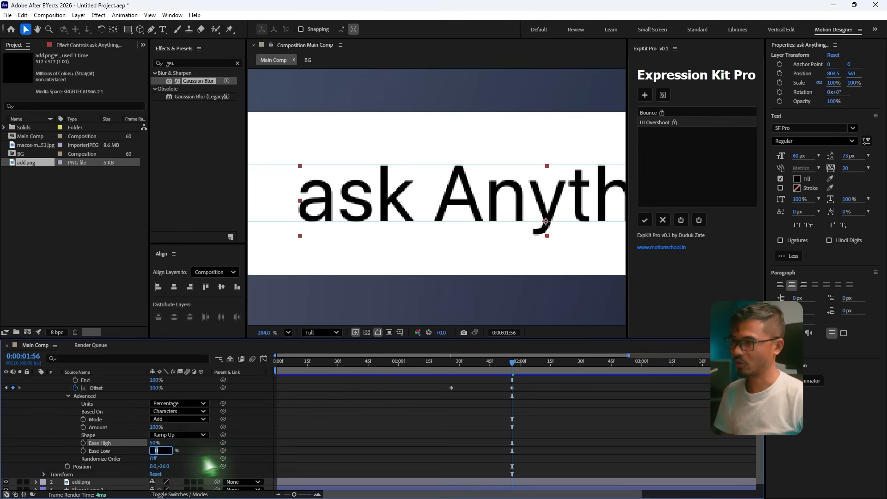
type("50")
key("Return")
Step: Preview the text motion and shift Animator 2's two Offset keyframes earlier so the last one sits at 0:00:01:41
scroll(550, 443, "up", 3)
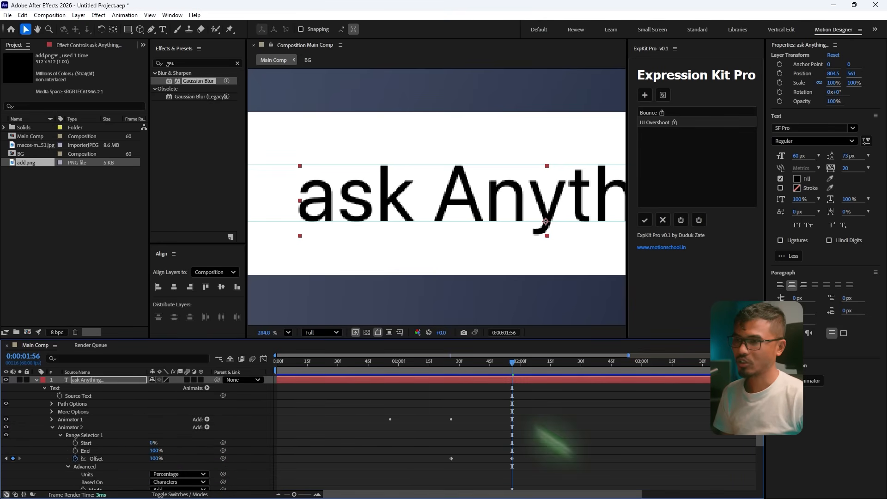
left_click_drag(370, 367, 493, 431)
key("space")
key("space")
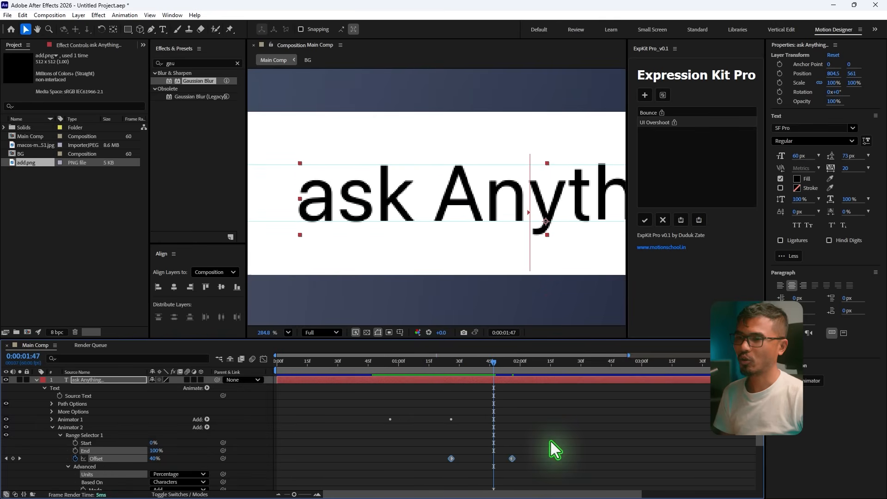
left_click_drag(558, 452, 424, 460)
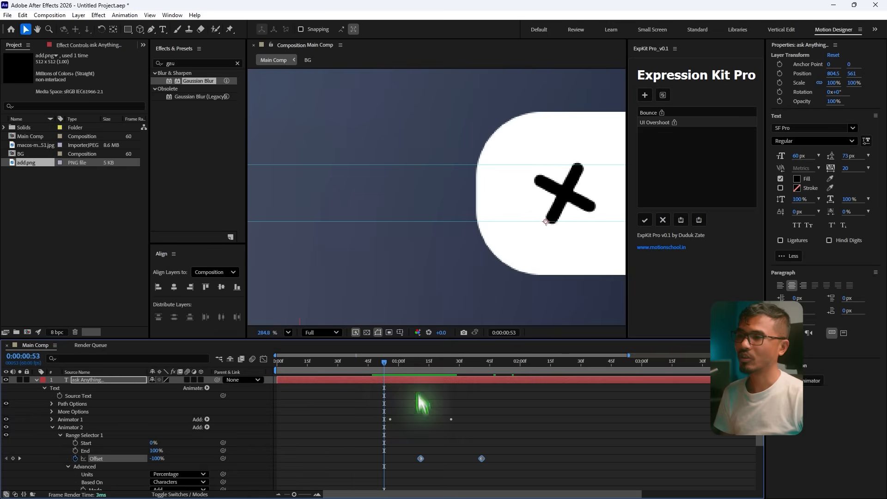
left_click_drag(385, 365, 388, 392)
left_click_drag(388, 392, 427, 391)
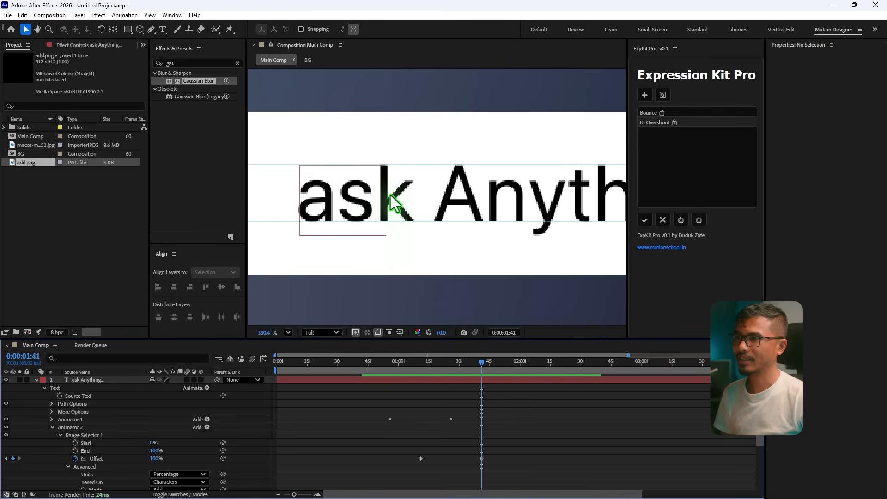
Step: Duplicate Animator 2 and expand the copy's Range Selector 1 properties
scroll(391, 203, "up", 3)
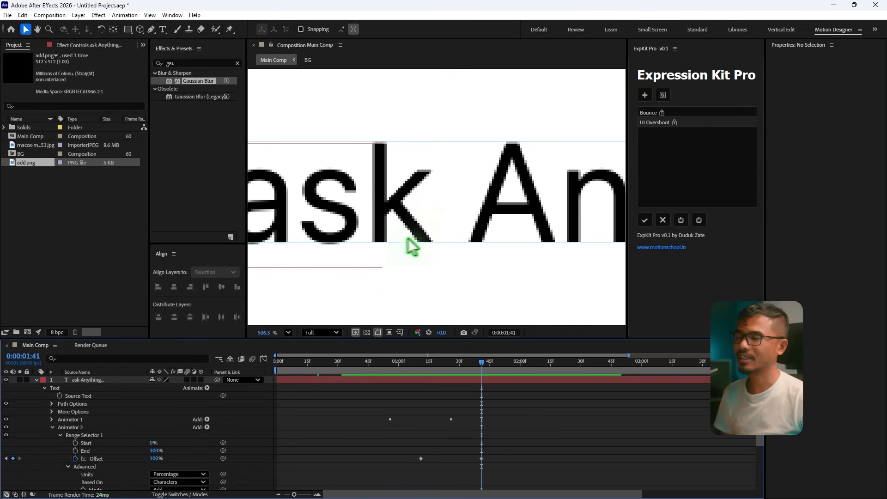
left_click(53, 427)
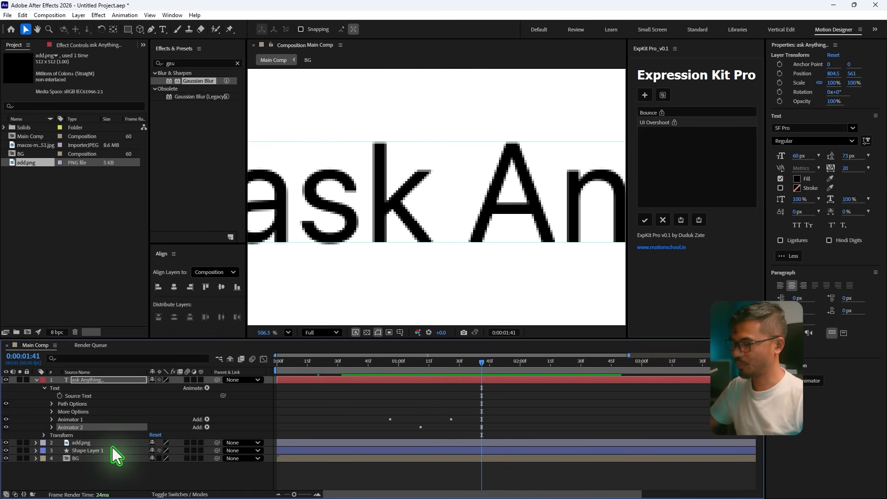
key("ctrl+d")
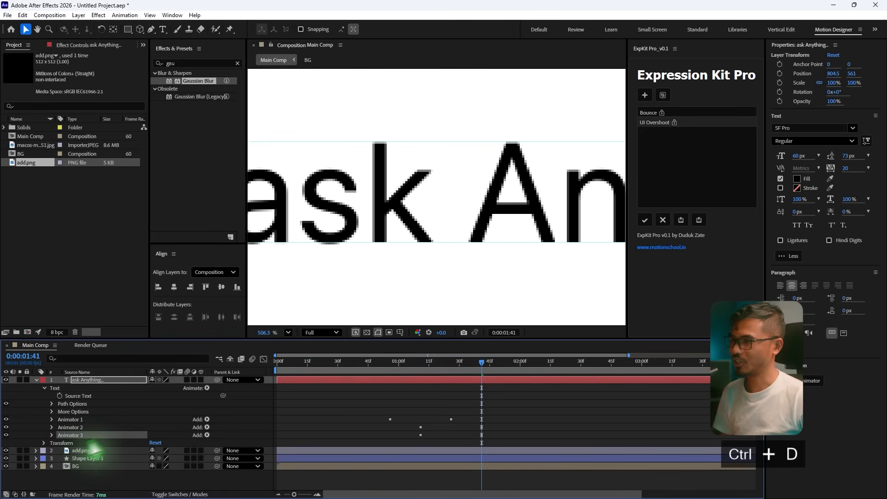
left_click(51, 435)
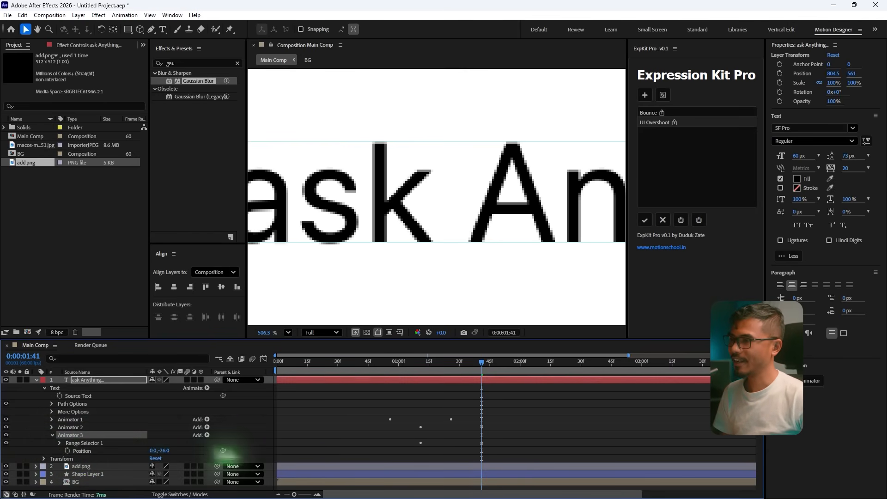
left_click(60, 443)
scroll(164, 440, "down", 2)
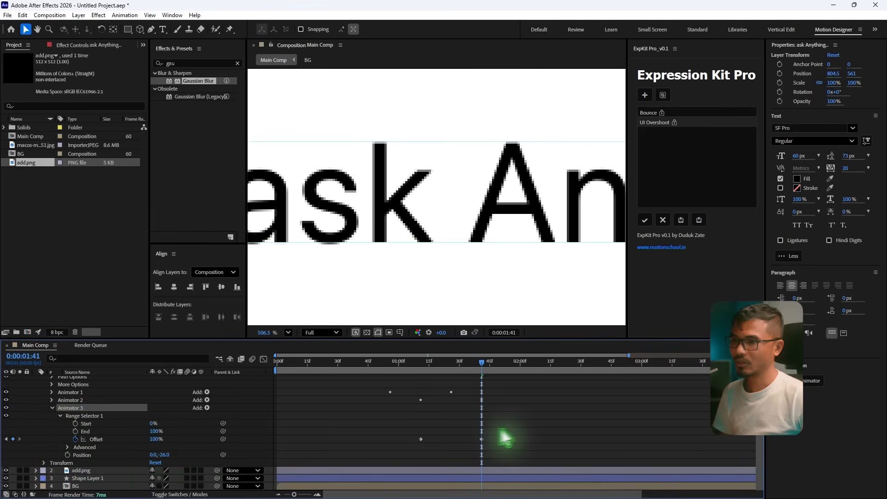
Step: Move Animator 3's Offset keyframes to start at 0:00:01:41 and set its Position to 0.0, 11.0
left_click_drag(517, 430, 423, 461)
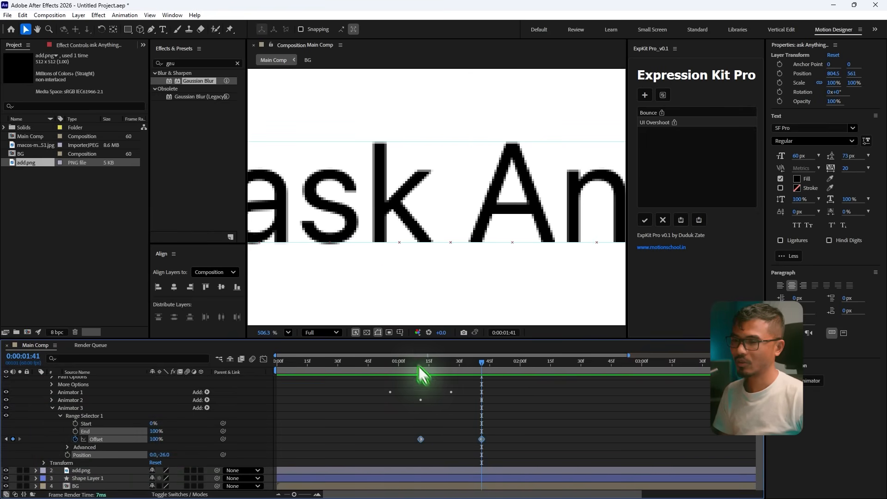
left_click_drag(419, 366, 445, 372)
left_click(478, 367)
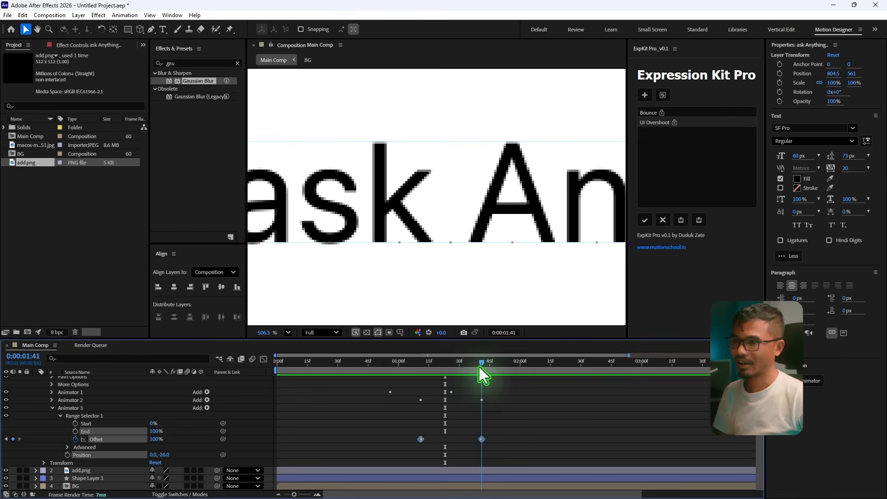
left_click_drag(419, 441, 481, 442)
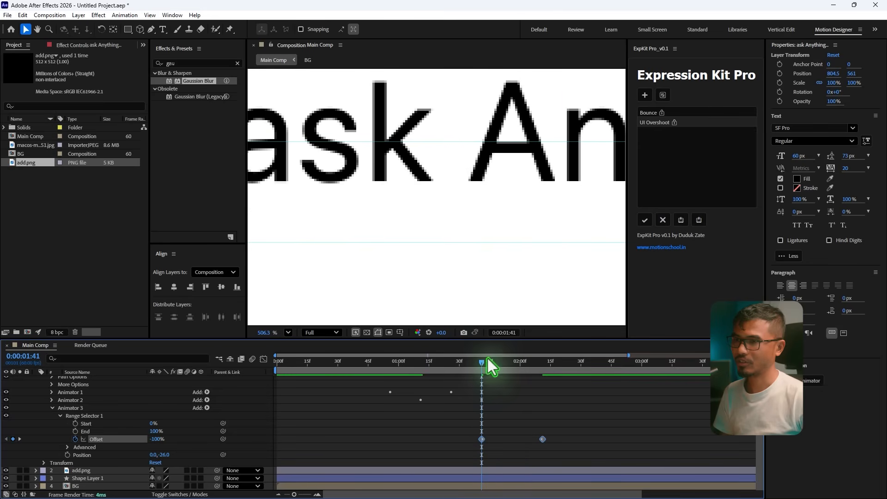
left_click_drag(486, 363, 526, 376)
left_click_drag(164, 455, 184, 455)
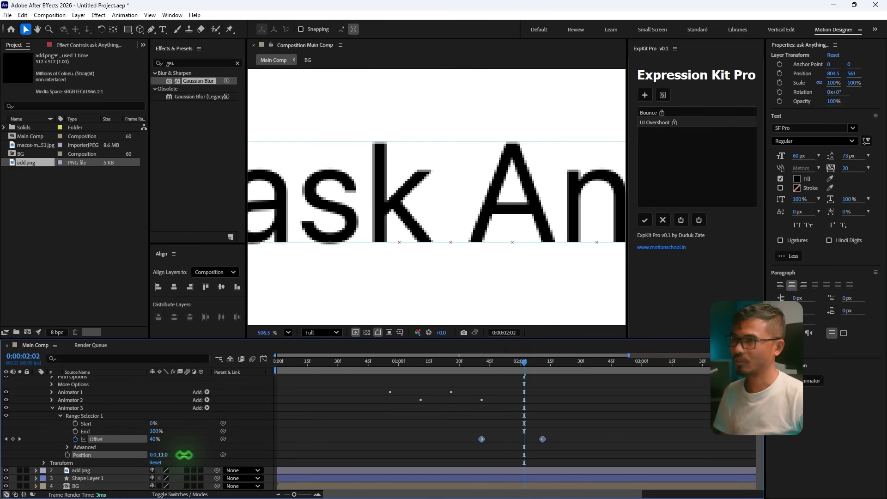
Step: Set Animator 3's Position to 0.0, 18.0 and scrub through the text motion
left_click_drag(469, 370, 481, 372)
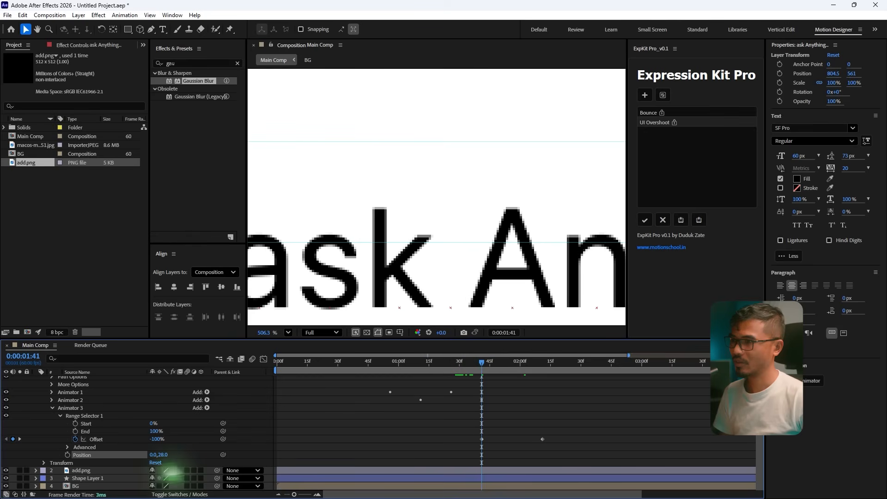
left_click_drag(164, 455, 159, 455)
left_click_drag(483, 364, 442, 378)
Step: Move Animator 3's two Offset keyframes earlier to start at about 0:00:01:20 and preview the text motion
left_click(580, 435)
left_click_drag(628, 433, 465, 448)
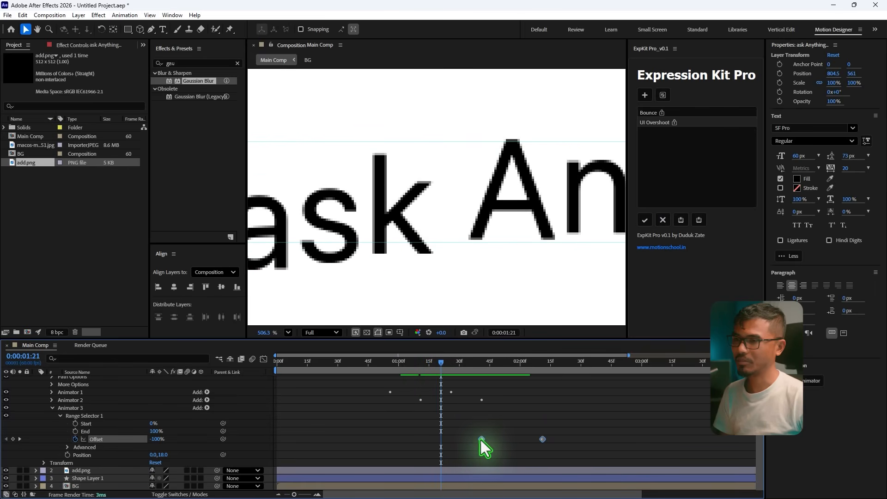
left_click_drag(480, 440, 437, 440)
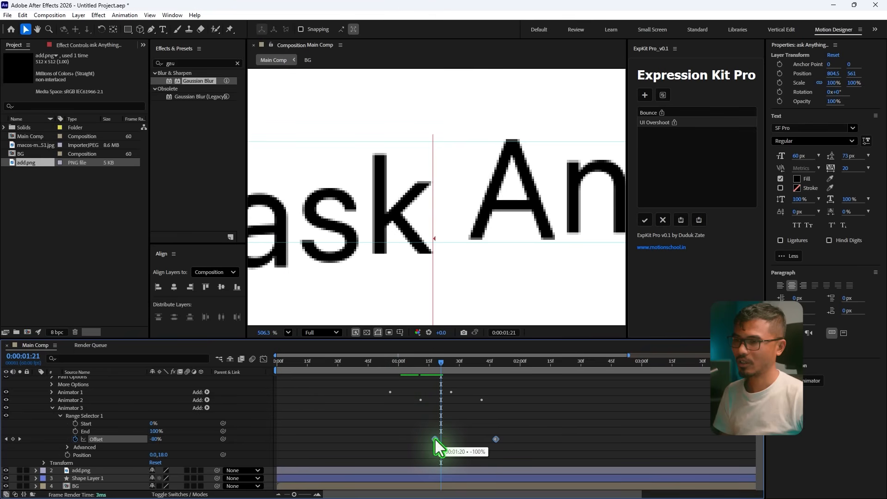
left_click(388, 373)
left_click_drag(395, 370, 476, 375)
scroll(485, 238, "down", 3)
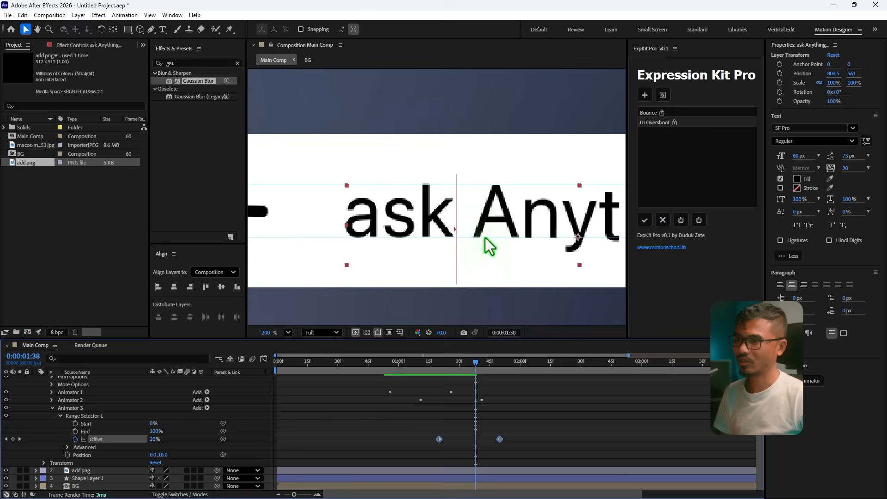
left_click(527, 405)
left_click(386, 366)
key("space")
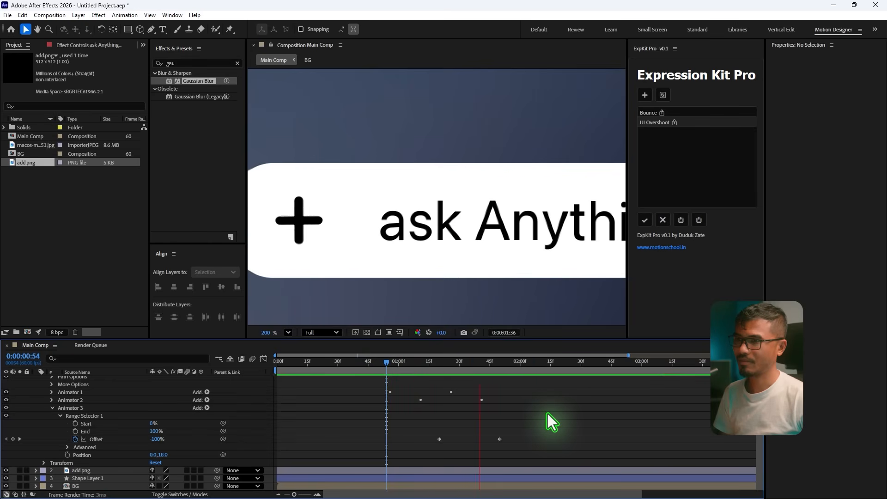
key("space")
Step: Shift Animator 3's Offset keyframes to start at about 0:00:01:24 and play the text motion again
left_click_drag(395, 373, 467, 381)
left_click_drag(530, 434, 446, 440)
left_click(382, 363)
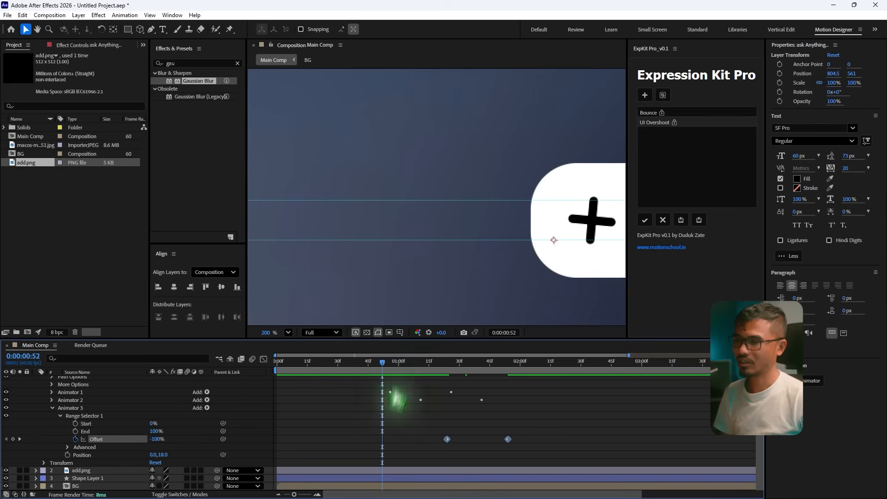
key("space")
left_click(391, 364)
key("space")
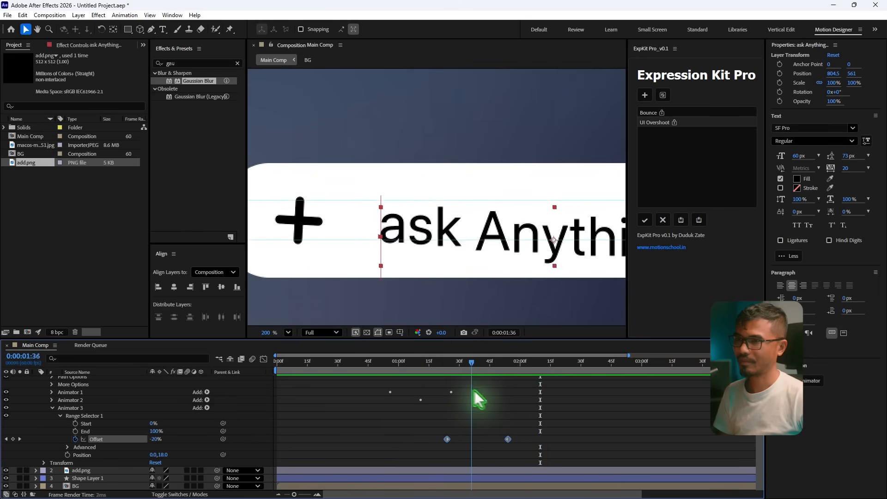
Step: Set Based On to Words in the advanced options of Animator 1's range selector
left_click(60, 415)
left_click(52, 435)
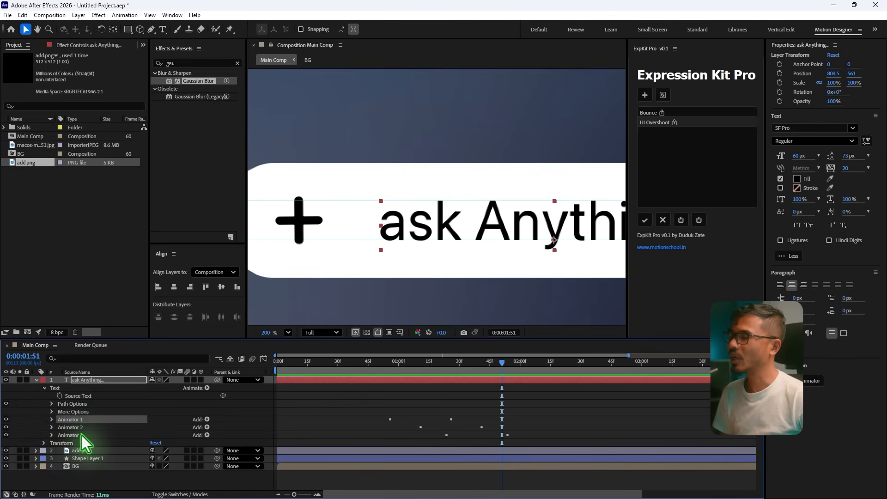
left_click(52, 419)
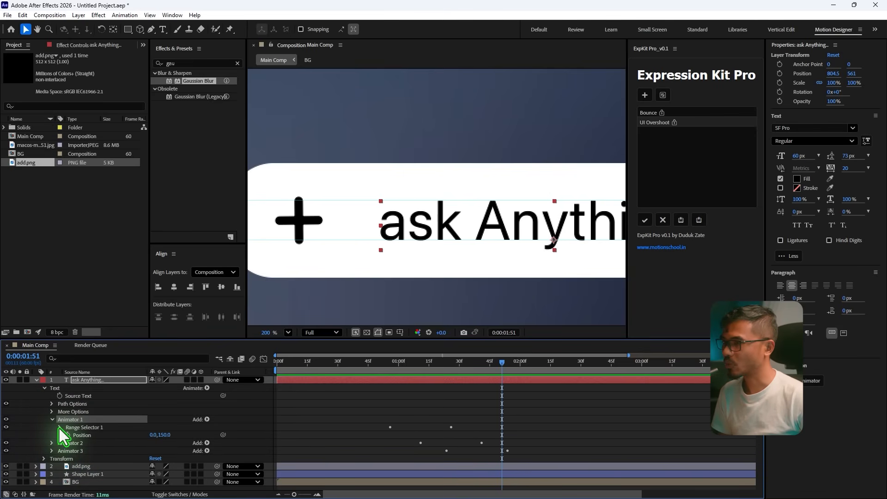
left_click(59, 427)
scroll(92, 439, "down", 3)
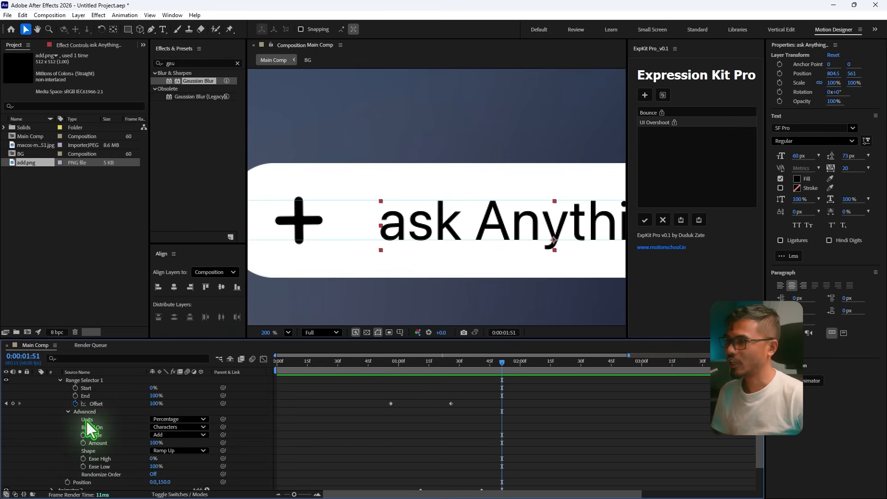
left_click(178, 427)
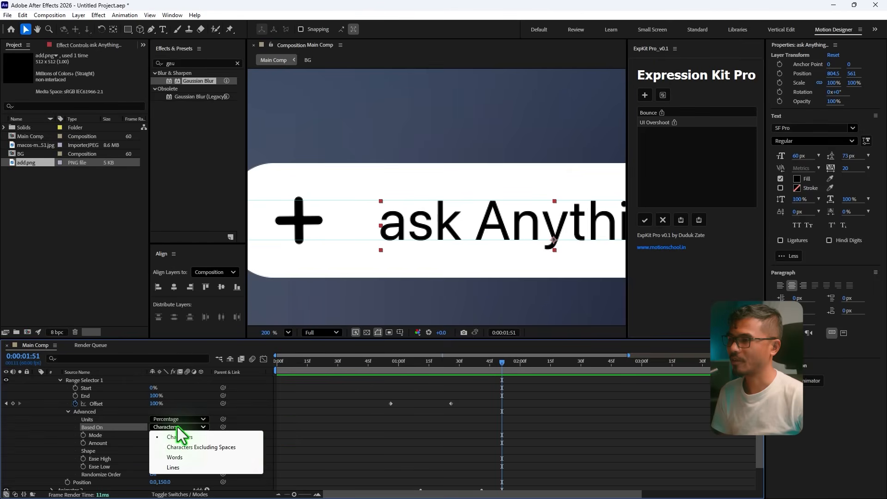
left_click(175, 457)
Step: Preview the word-based text motion with the whole "ask Anything..." text in view
left_click_drag(383, 369, 449, 370)
left_click_drag(555, 251, 506, 255)
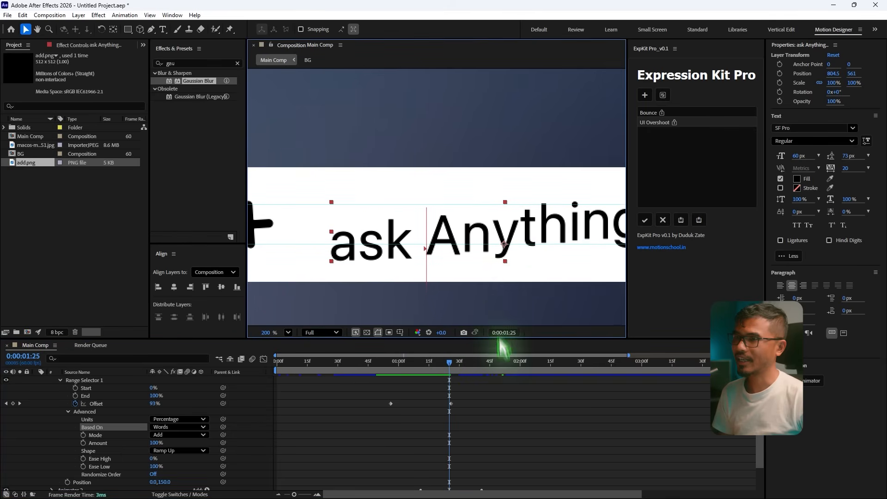
left_click_drag(450, 366, 493, 386)
scroll(438, 226, "down", 5)
left_click(492, 415)
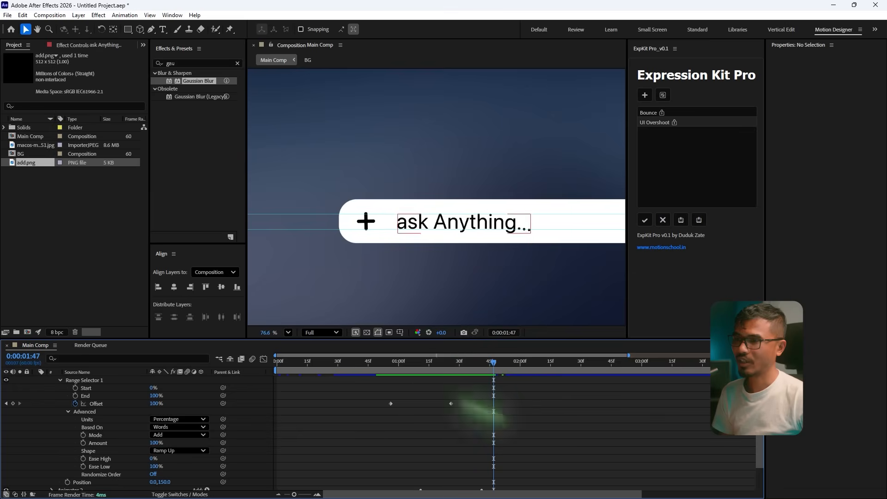
left_click(380, 363)
key("space")
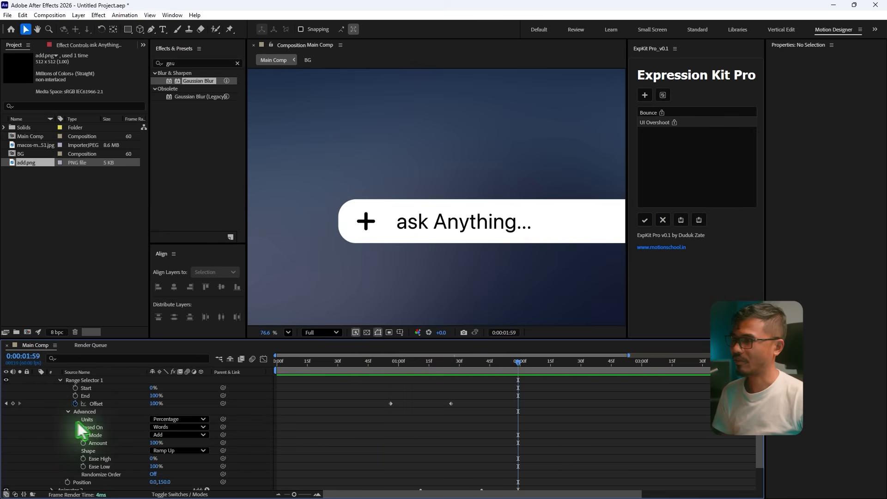
Step: Save Animators 1, 2 and 3 of the text layer together as an animation preset named bounce
left_click(68, 412)
scroll(46, 422, "up", 3)
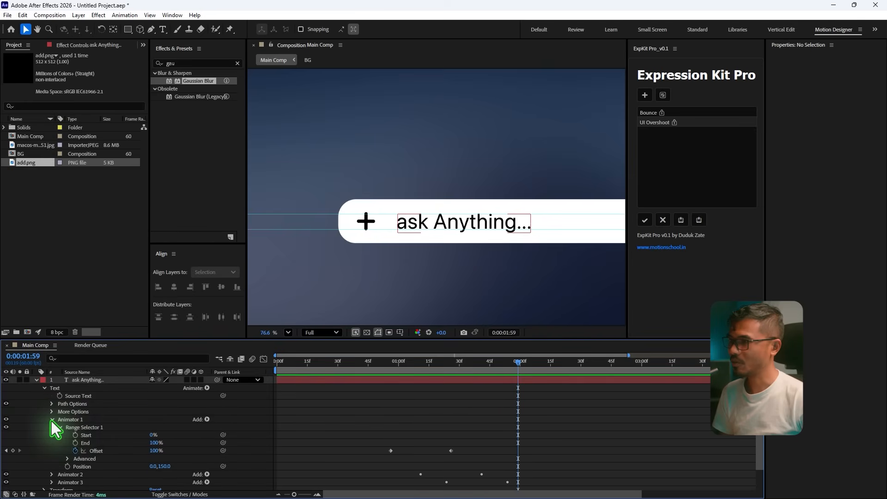
left_click(51, 419)
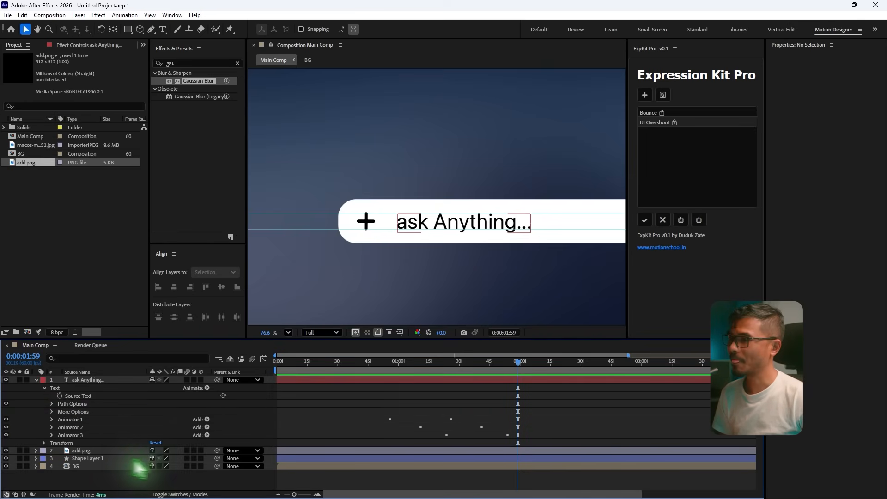
left_click(72, 420)
left_click(78, 435, "shift")
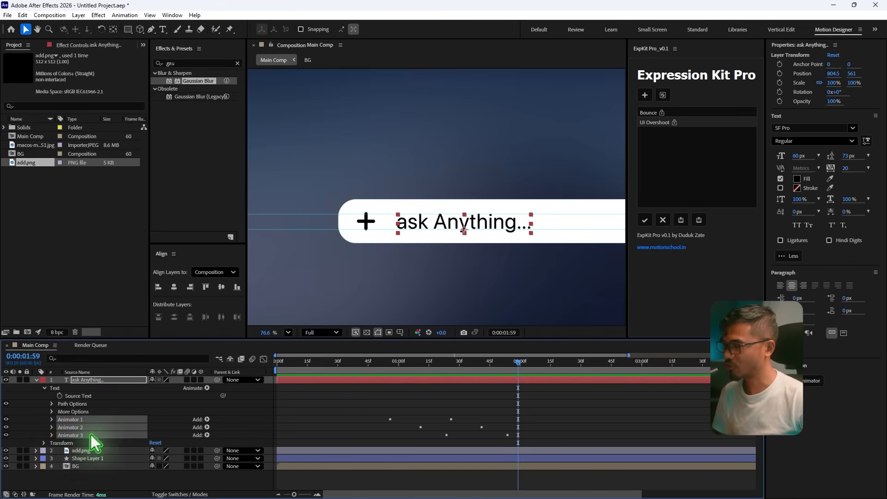
left_click(117, 19)
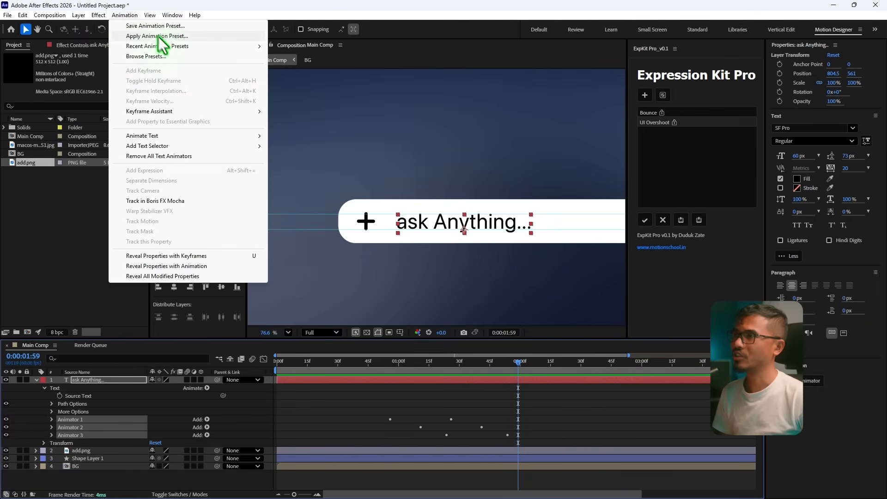
left_click(156, 26)
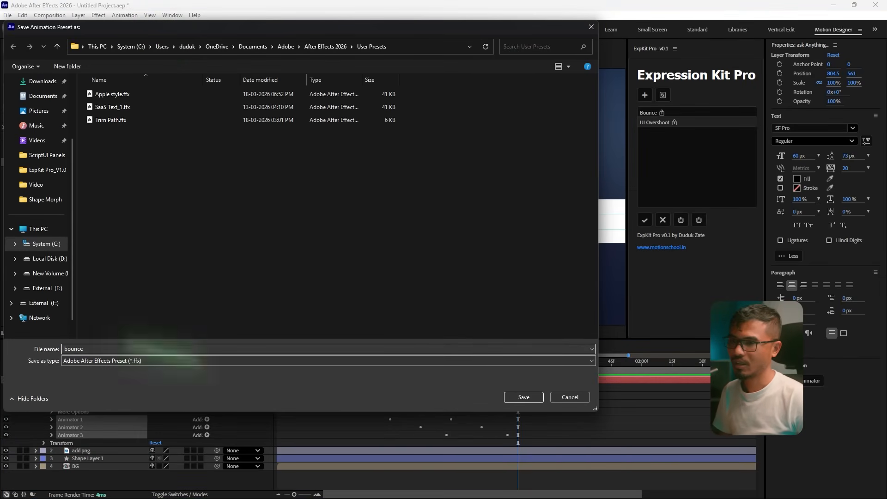
type("bounce")
left_click(540, 398)
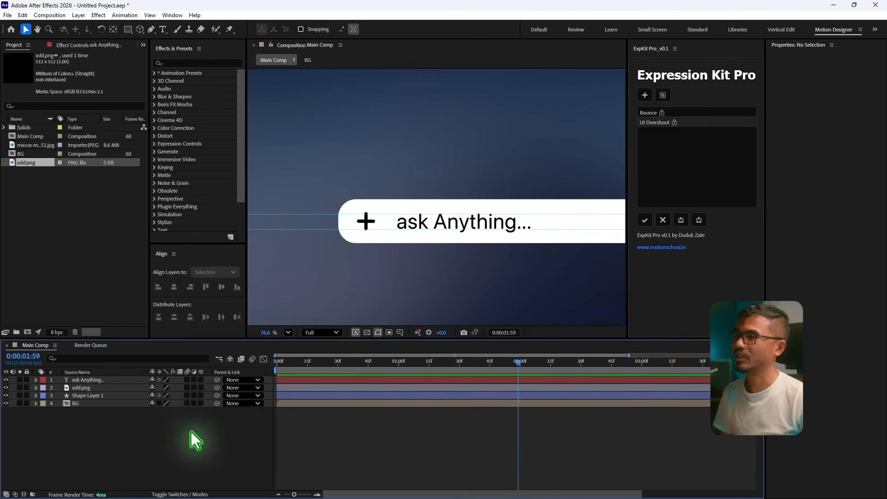
Step: Add a text layer reading "What are you working on?" above the prompt bar
left_click(162, 29)
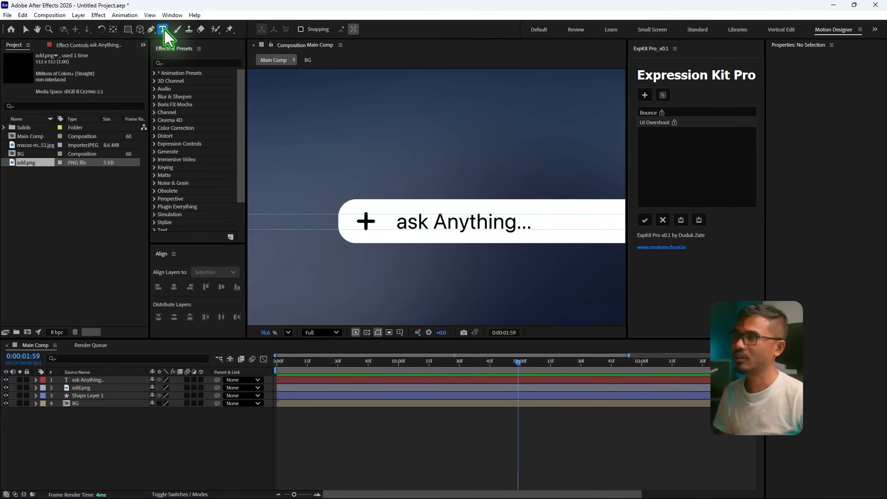
left_click(441, 182)
key("ctrl+v")
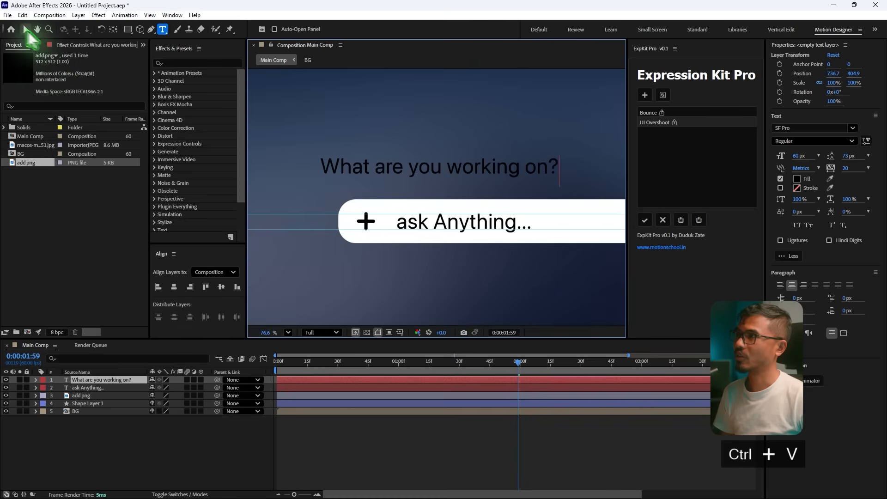
Step: Center the new text horizontally in the composition and set its fill color to white
left_click(26, 29)
left_click(175, 287)
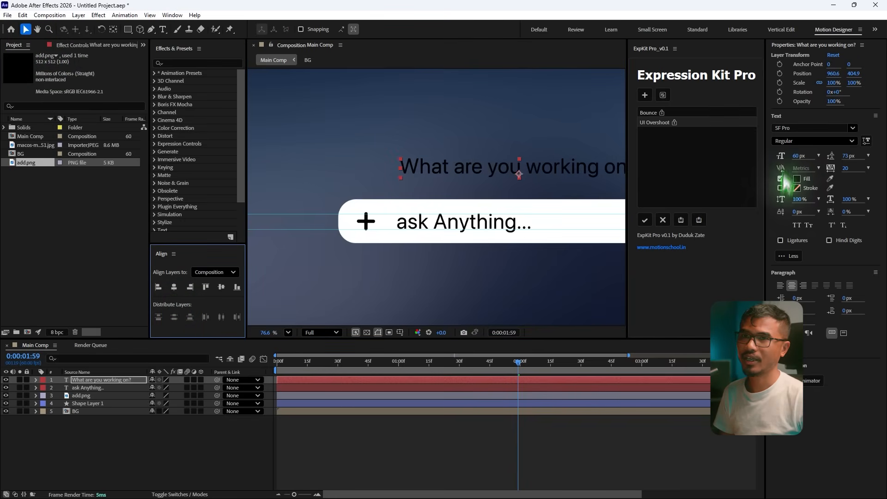
left_click(795, 179)
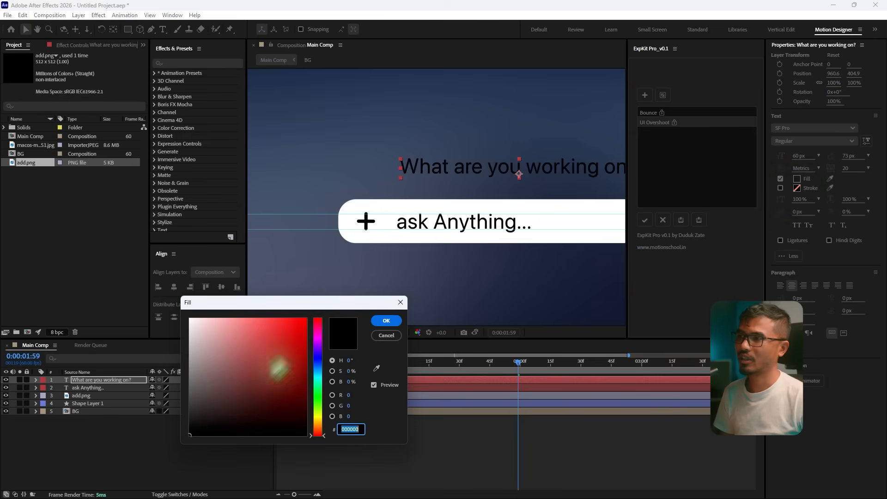
left_click(385, 321)
Step: Apply the bounce.ffx animation preset to the "What are you working on?" layer at 0:00:00:56
left_click(298, 366)
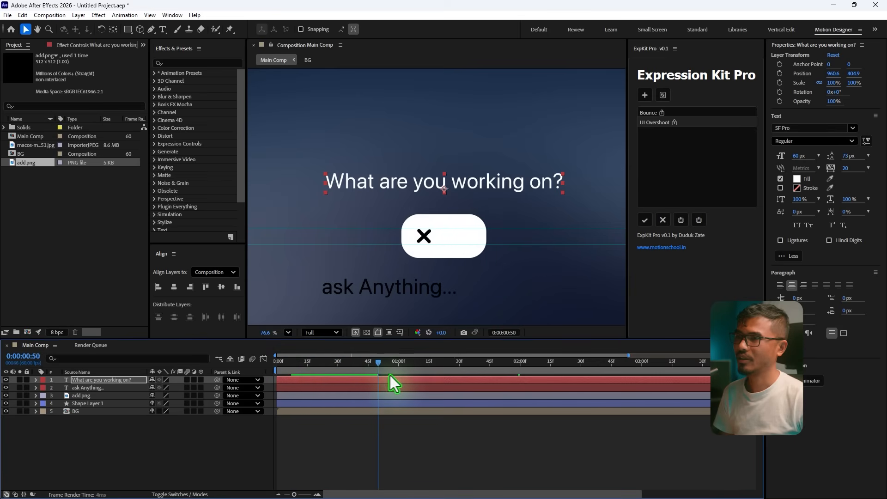
left_click_drag(389, 375, 391, 375)
left_click(118, 15)
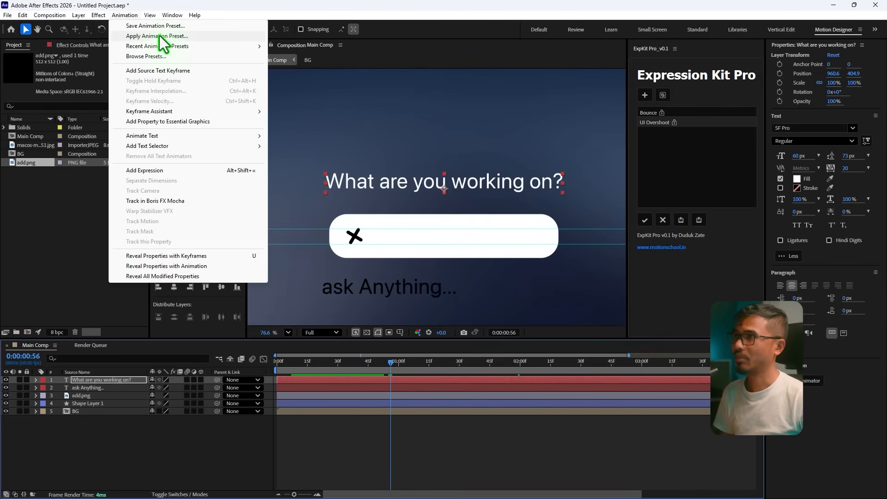
left_click(159, 35)
left_click(109, 107)
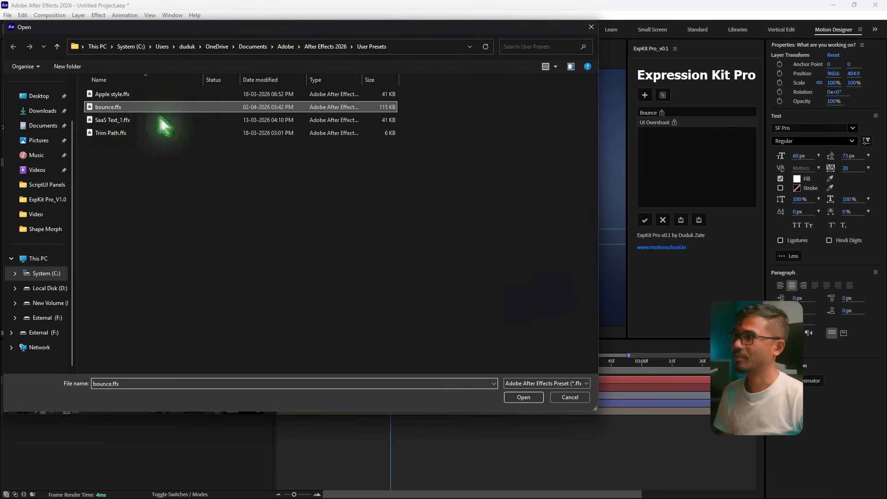
left_click(523, 397)
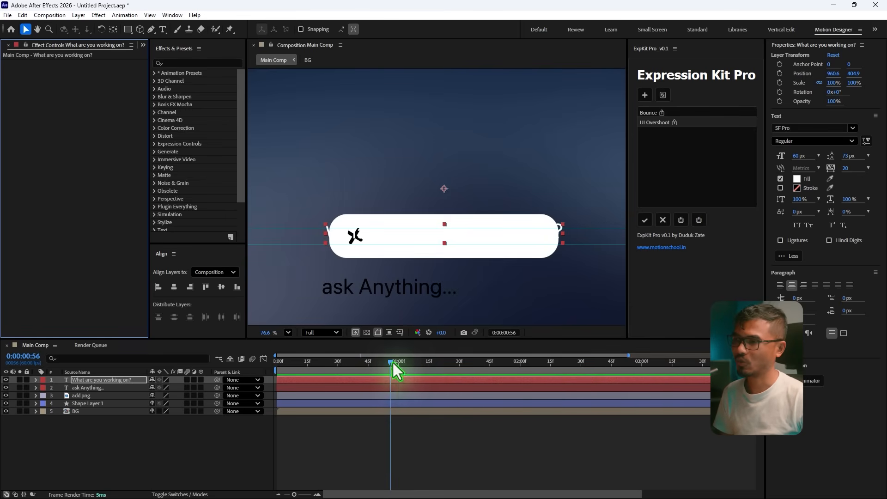
Step: Trim the start of the "What are you working on?" layer to 0:00:00:57 and preview the animation from the beginning
left_click_drag(393, 362, 403, 390)
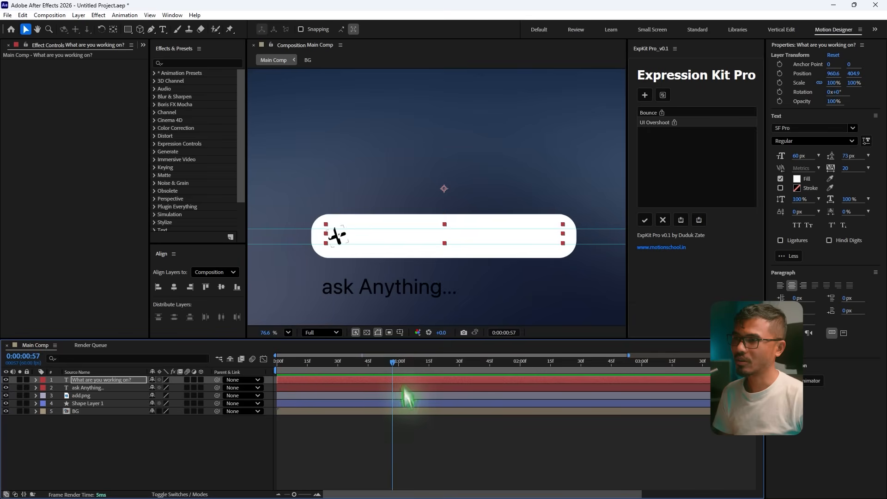
left_click(394, 382)
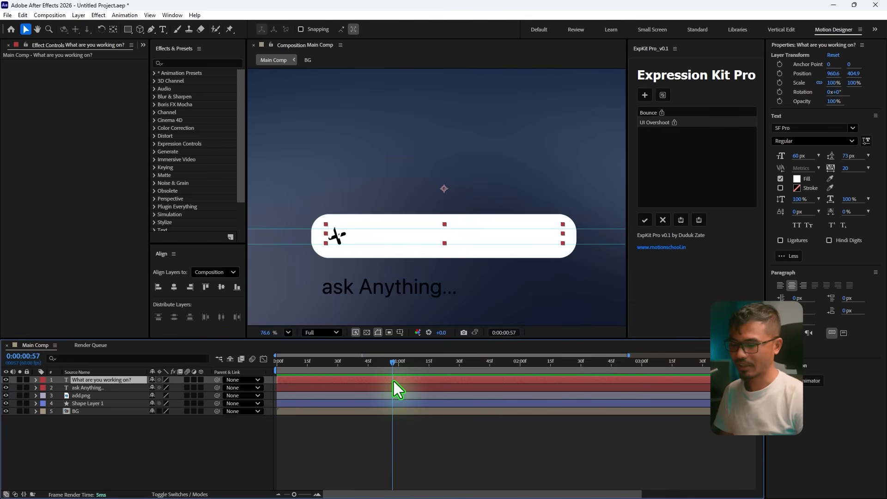
key("alt+bracketleft")
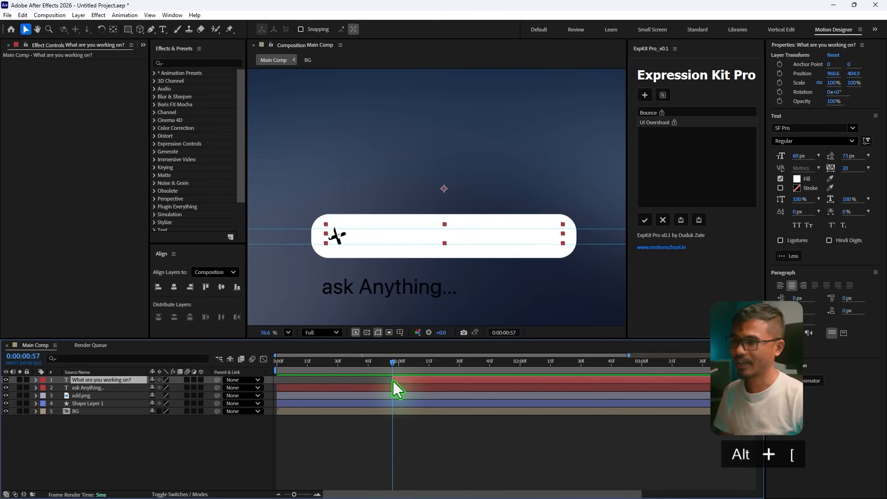
key("Home")
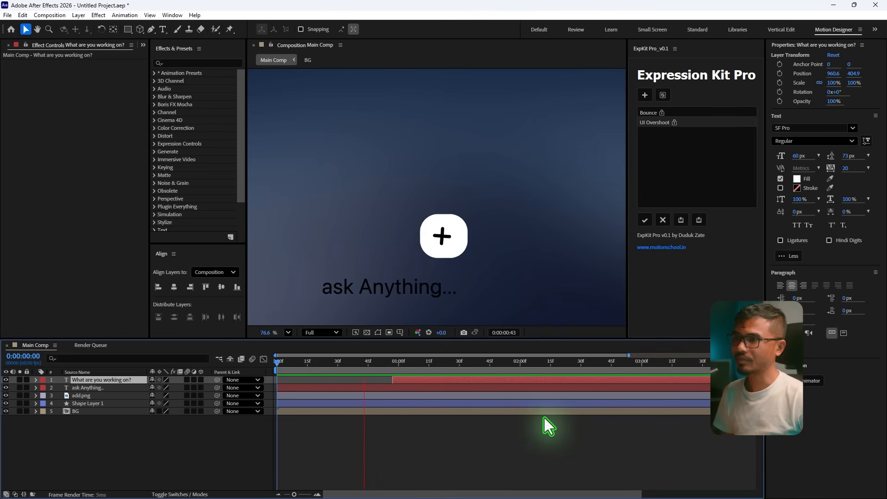
key("space")
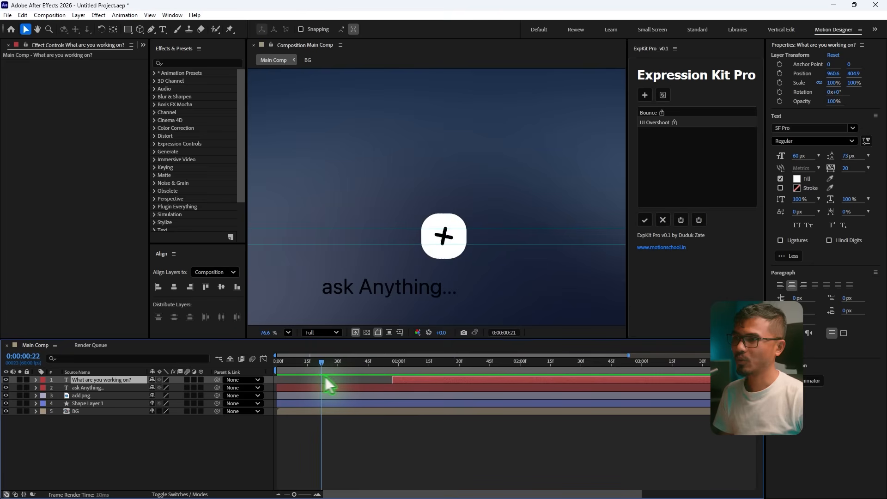
left_click_drag(383, 383, 398, 386)
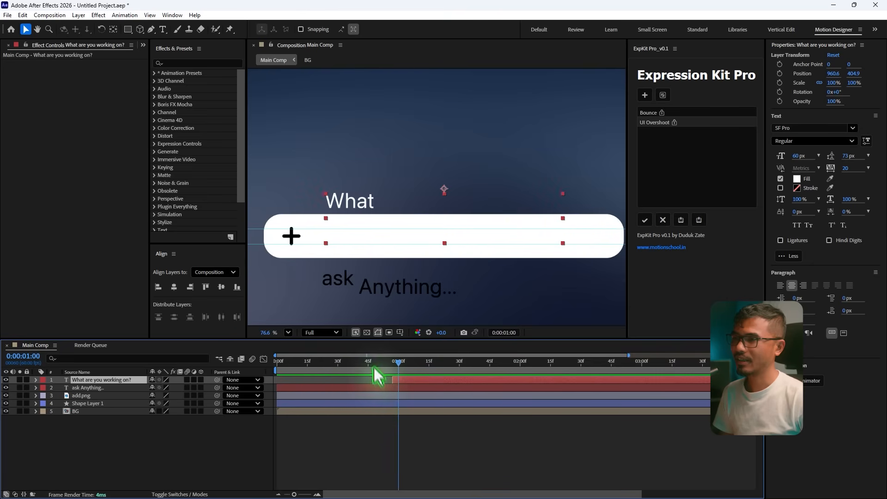
left_click(360, 366)
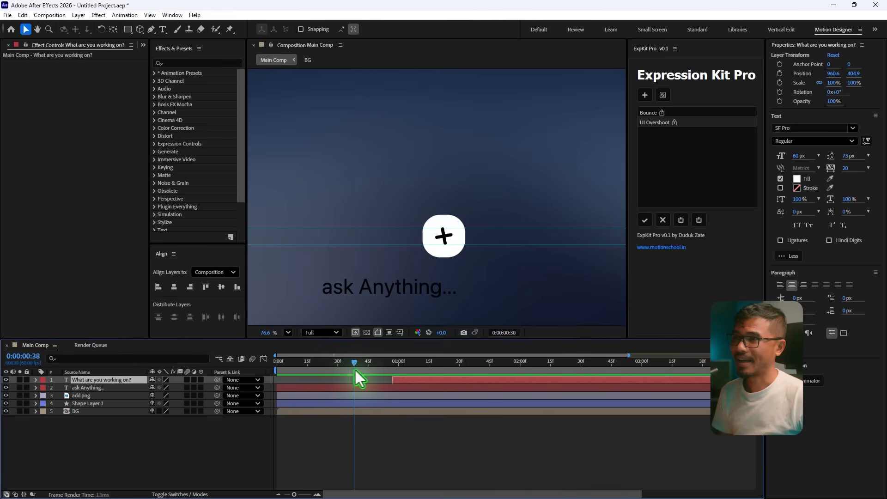
Step: Set Shape Layer 1 as the track matte of the "ask Anything..." layer and turn Shape Layer 1's visibility back on
left_click_drag(355, 370, 386, 374)
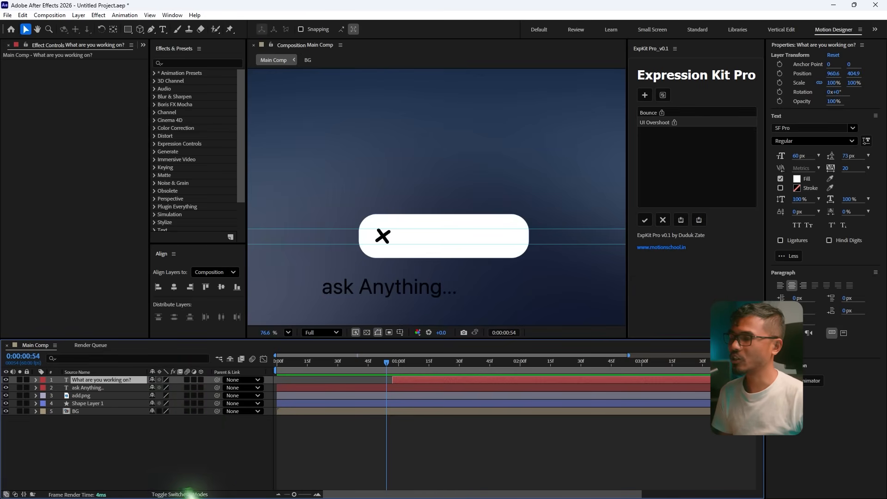
left_click(171, 495)
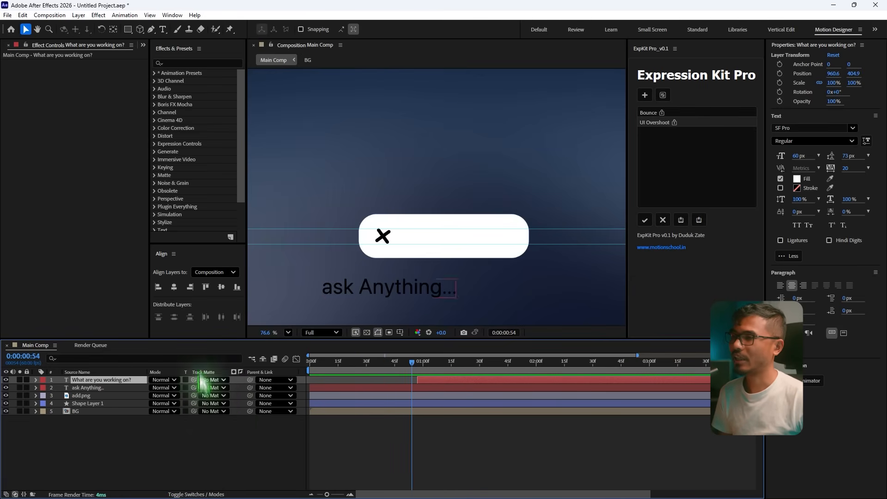
left_click(109, 388)
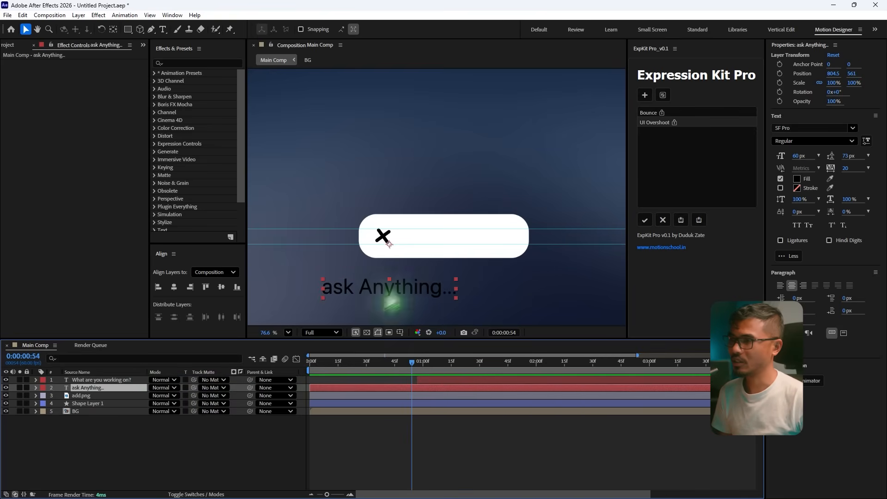
left_click_drag(193, 387, 109, 406)
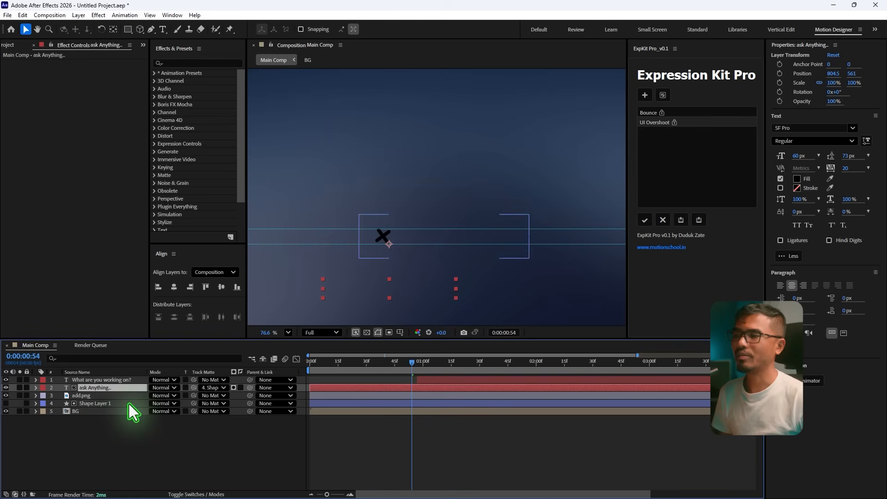
left_click(90, 404)
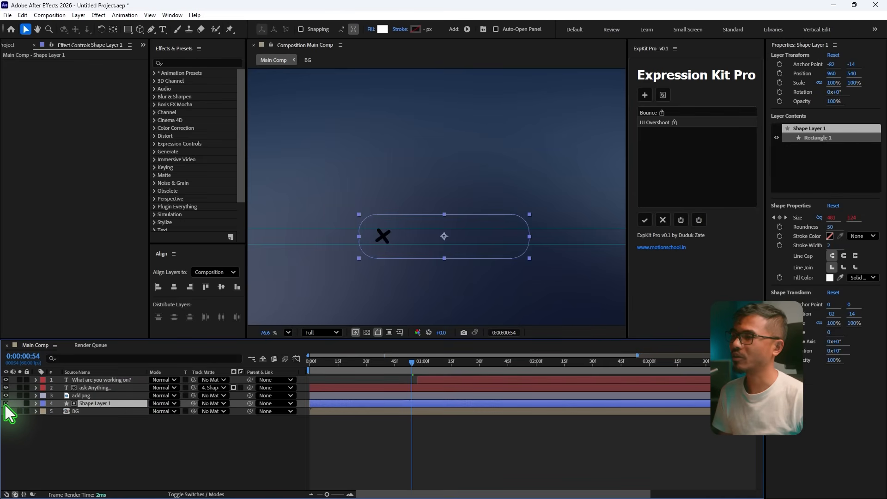
left_click(6, 403)
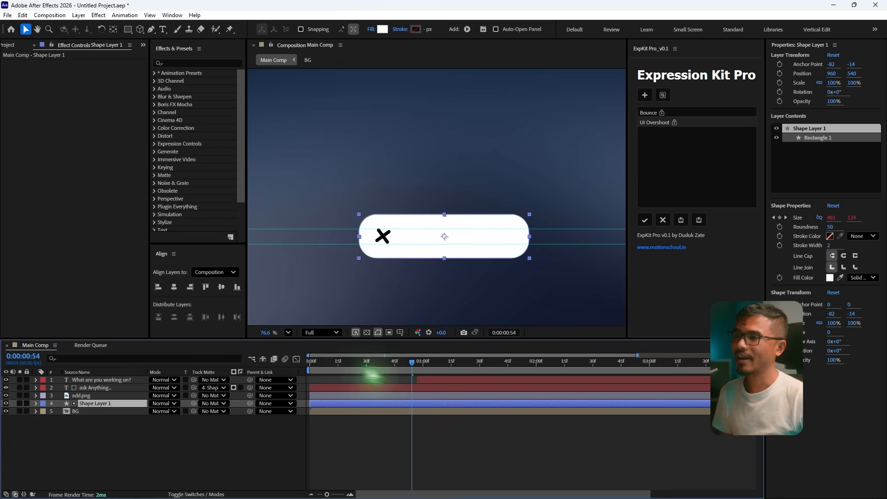
Step: Scrub through the prompt bar expansion and play the composition from the start to check the matted text reveal
left_click(325, 364)
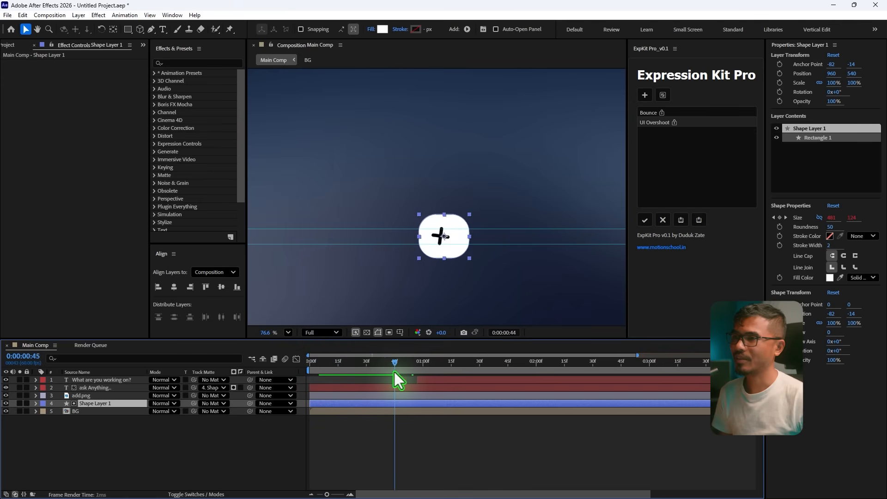
left_click_drag(394, 372, 429, 369)
key("Home")
key("space")
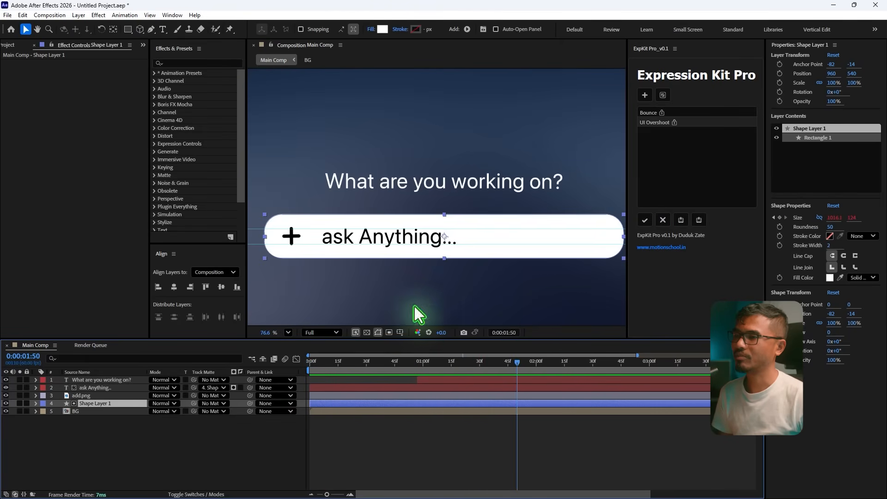
Step: Enable motion blur for all five layers and the composition, and preview the finished animation from the beginning with no layer selected
left_click_drag(375, 370, 460, 369)
left_click(203, 494)
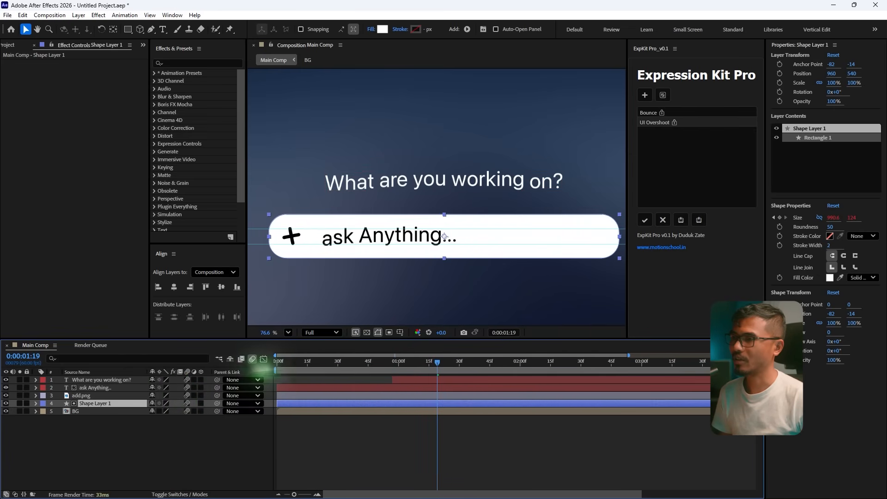
key("Home")
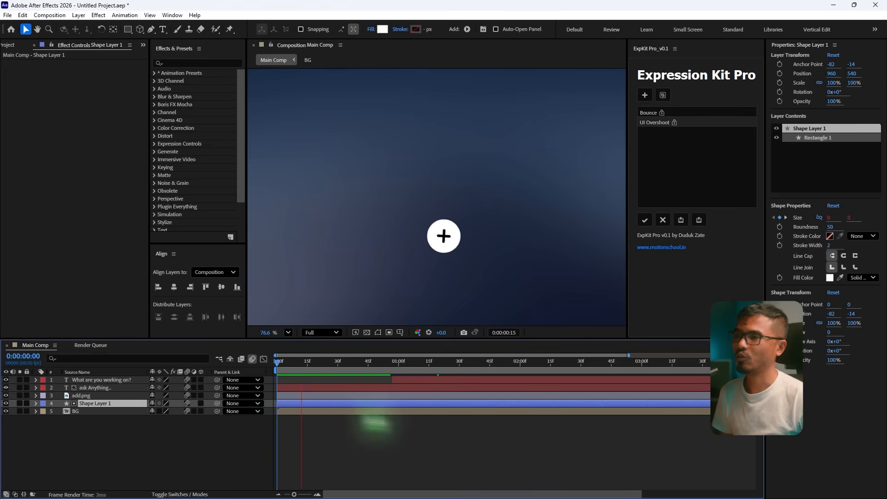
key("space")
scroll(448, 259, "down", 2)
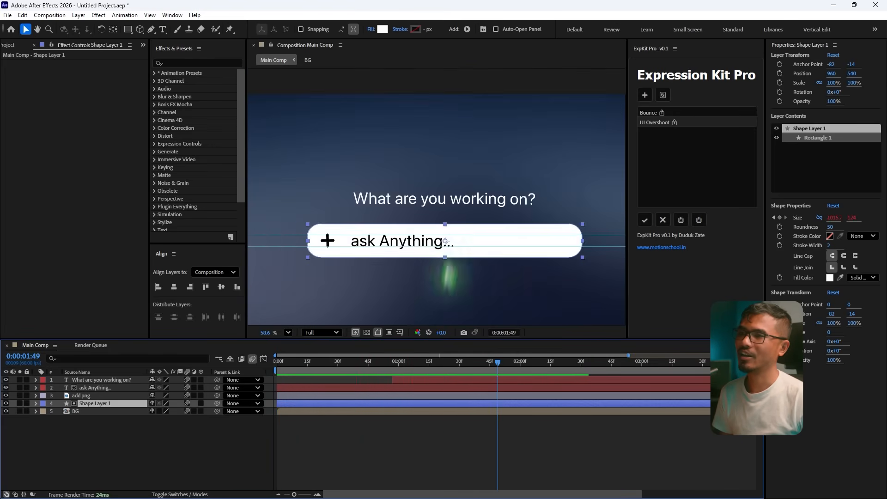
left_click(554, 423)
key("Home")
key("space")
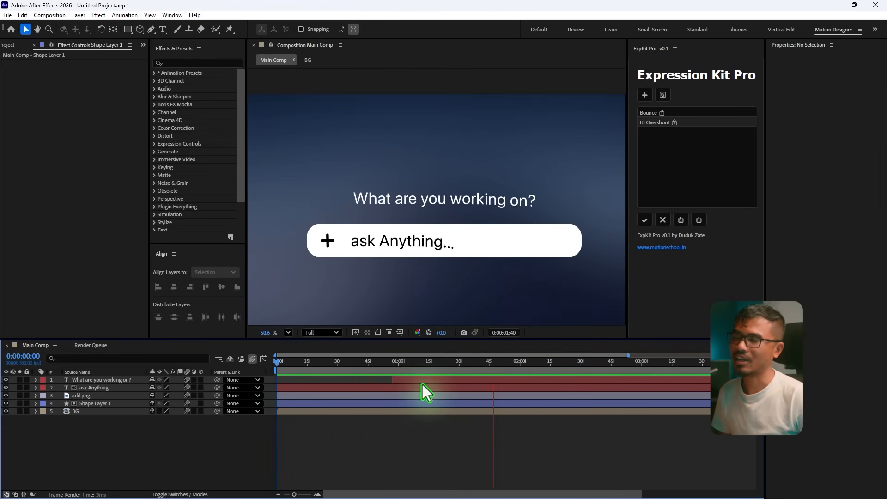
key("space")
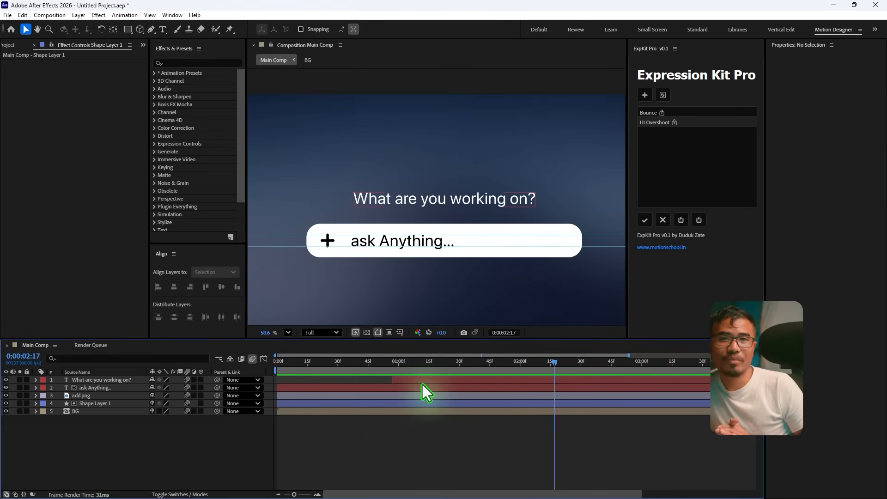